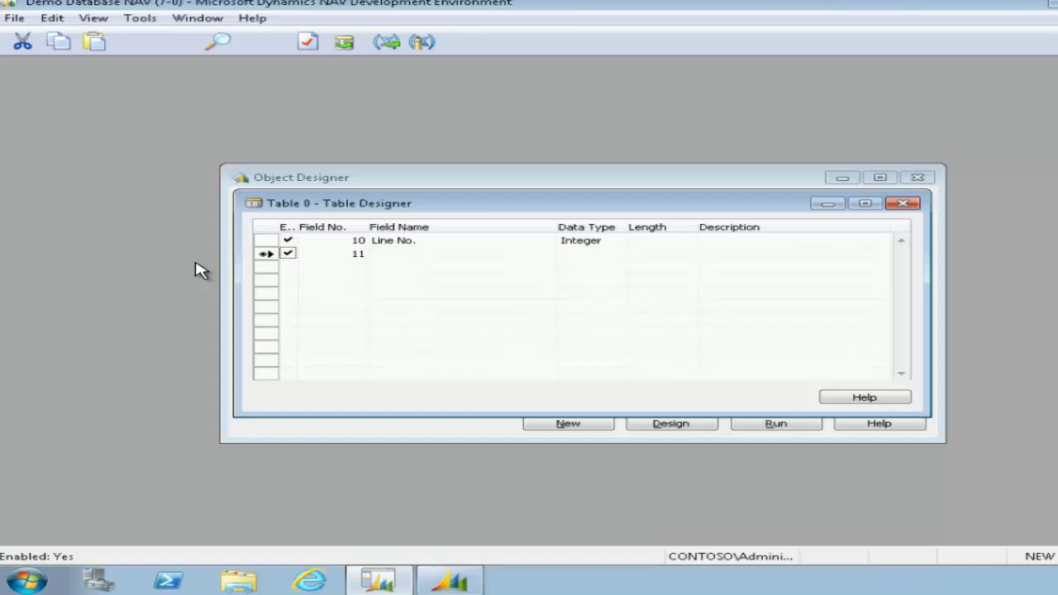
# Add field 20 named Salesperson Code with data type Code and length 10 to the new table
pyautogui.press('Tab')
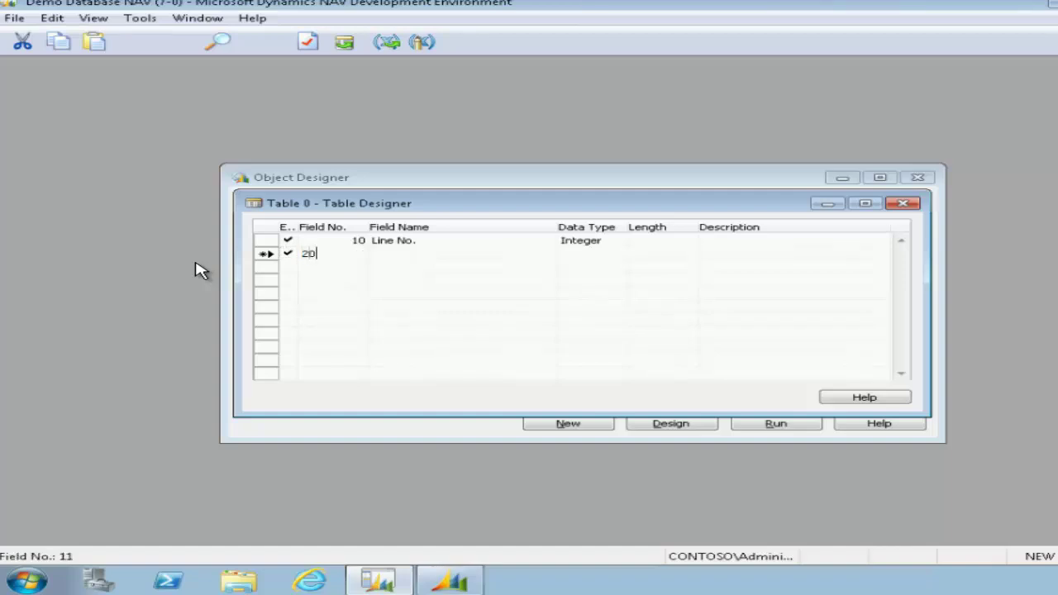
pyautogui.press('Tab')
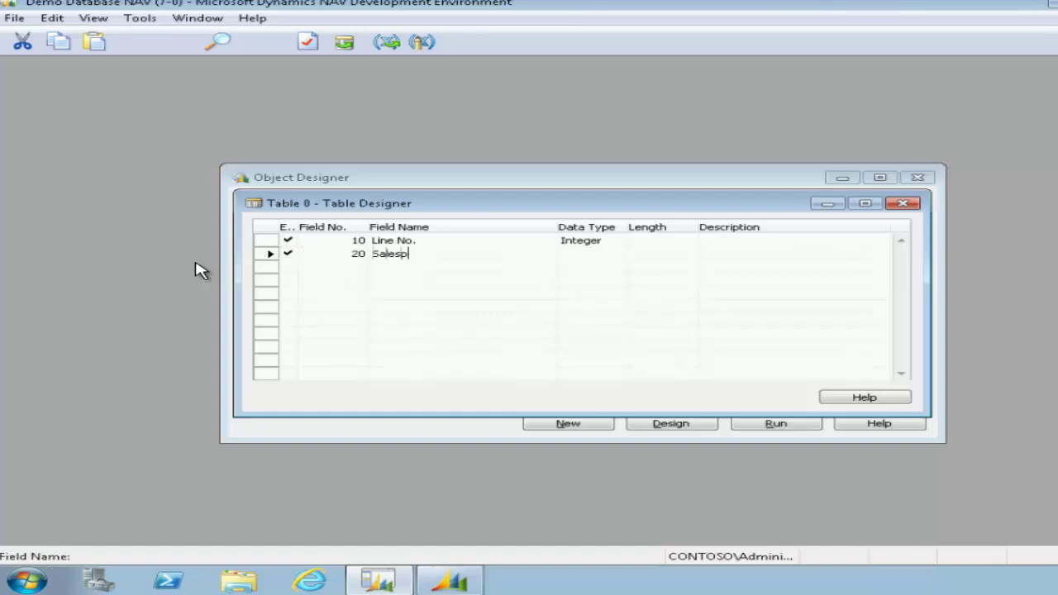
pyautogui.write('Salesperson Code')
pyautogui.press('Tab')
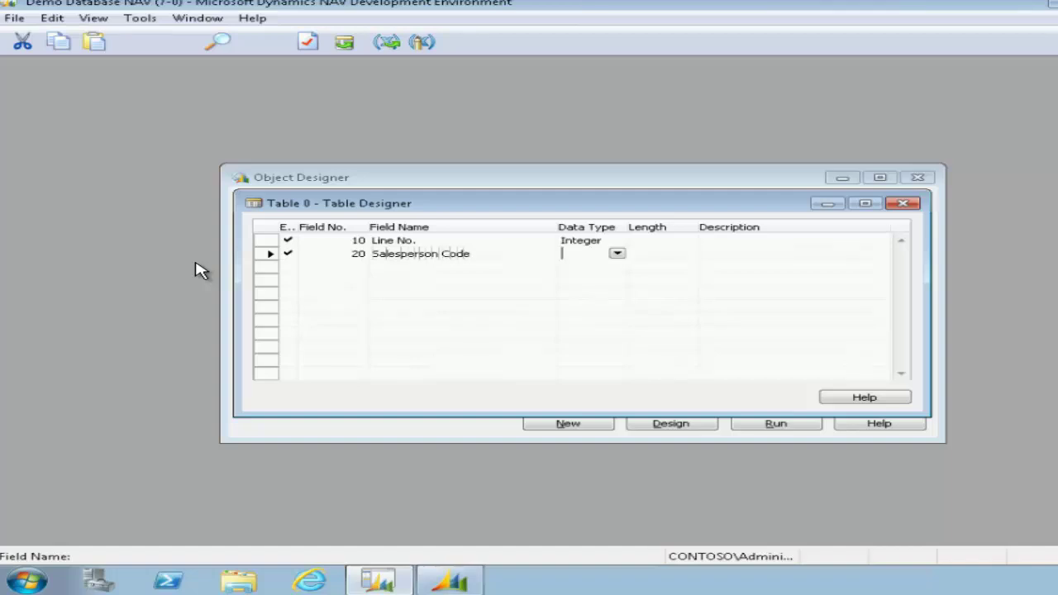
pyautogui.write('Code')
pyautogui.press('Tab')
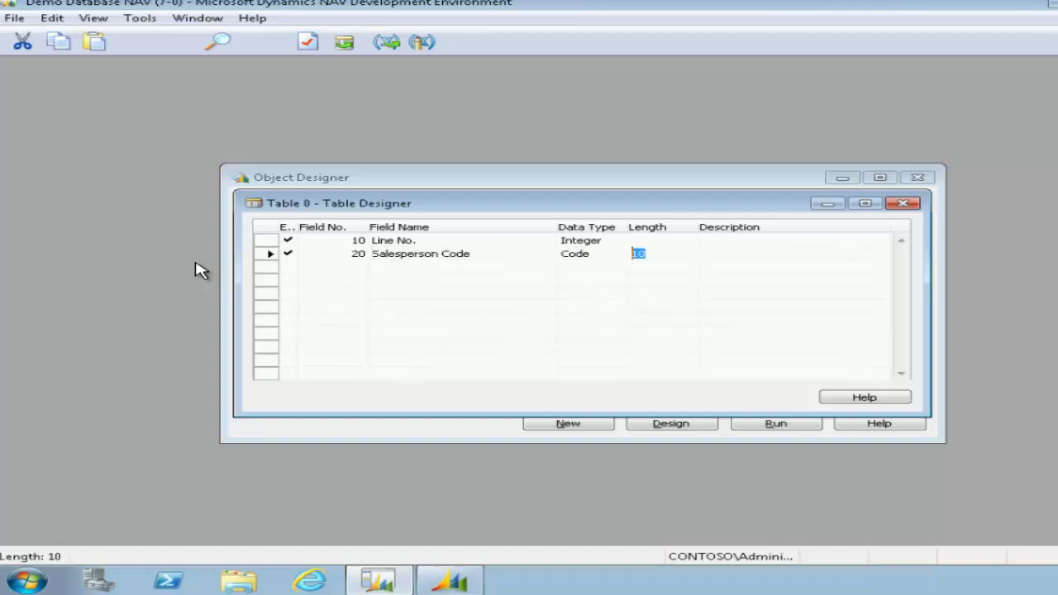
pyautogui.press('Tab')
pyautogui.press('Tab')
# Add field 30 named Type with data type Option below the Salesperson Code field
pyautogui.press('Tab')
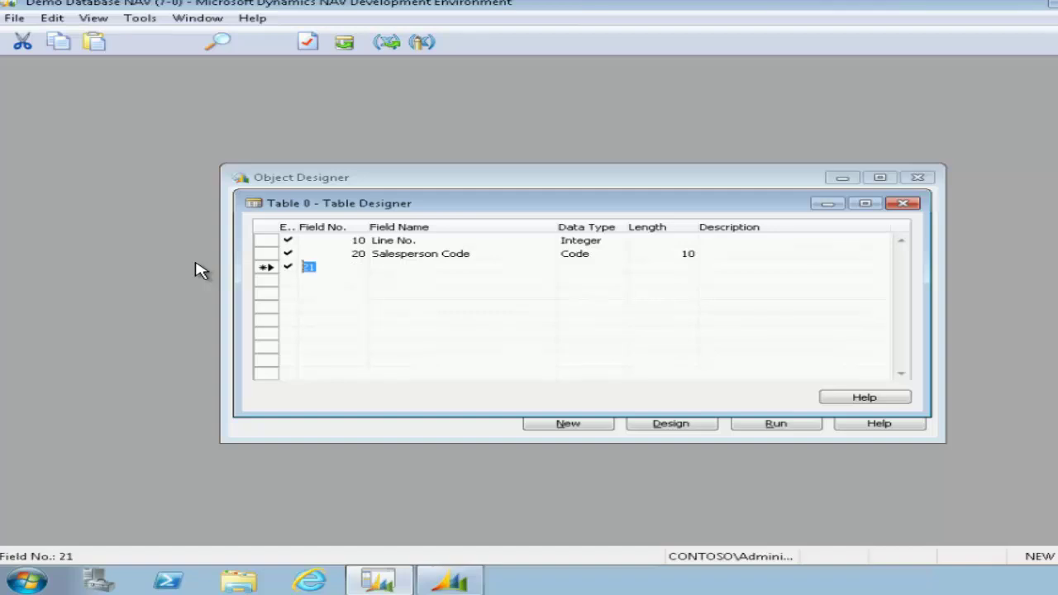
pyautogui.write('30')
pyautogui.press('Tab')
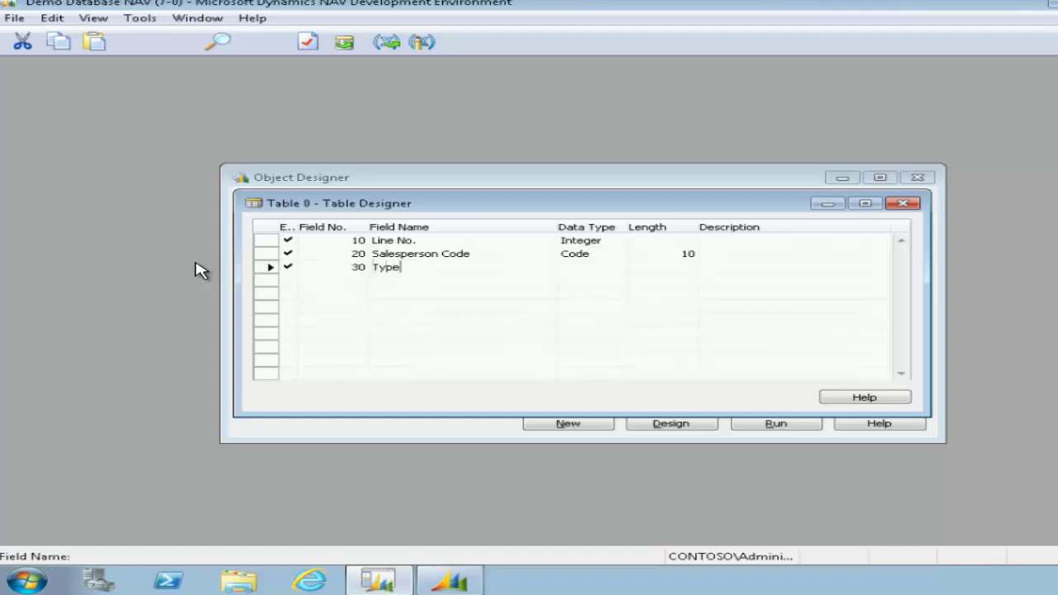
pyautogui.write('Type')
pyautogui.press('Tab')
pyautogui.write('Option')
pyautogui.press('Tab')
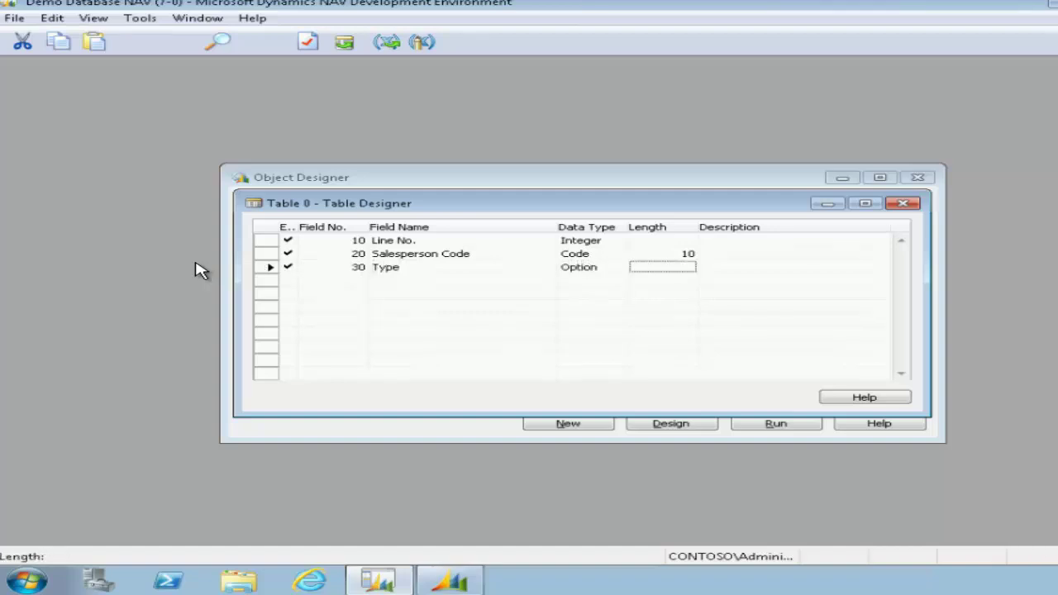
pyautogui.press('Tab')
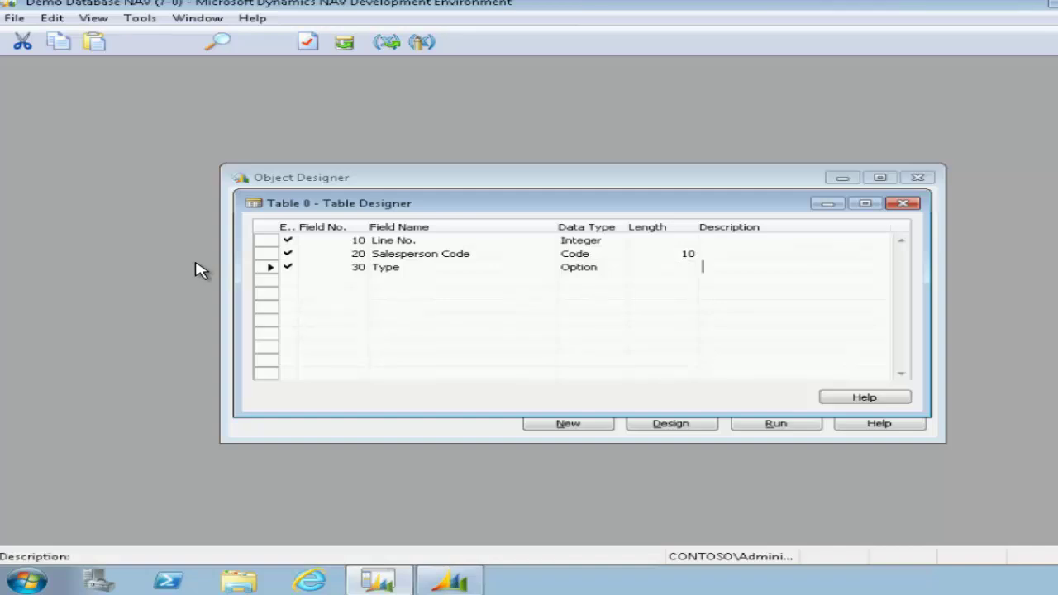
pyautogui.press('Tab')
# Add field 40 named No. with data type Code and length 20
pyautogui.press('Tab')
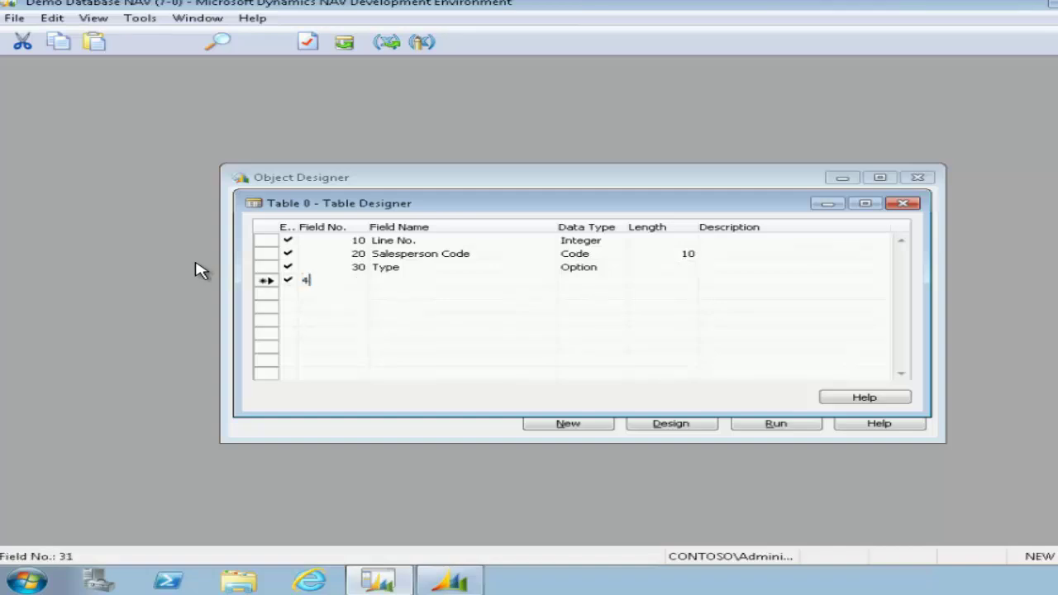
pyautogui.press('Tab')
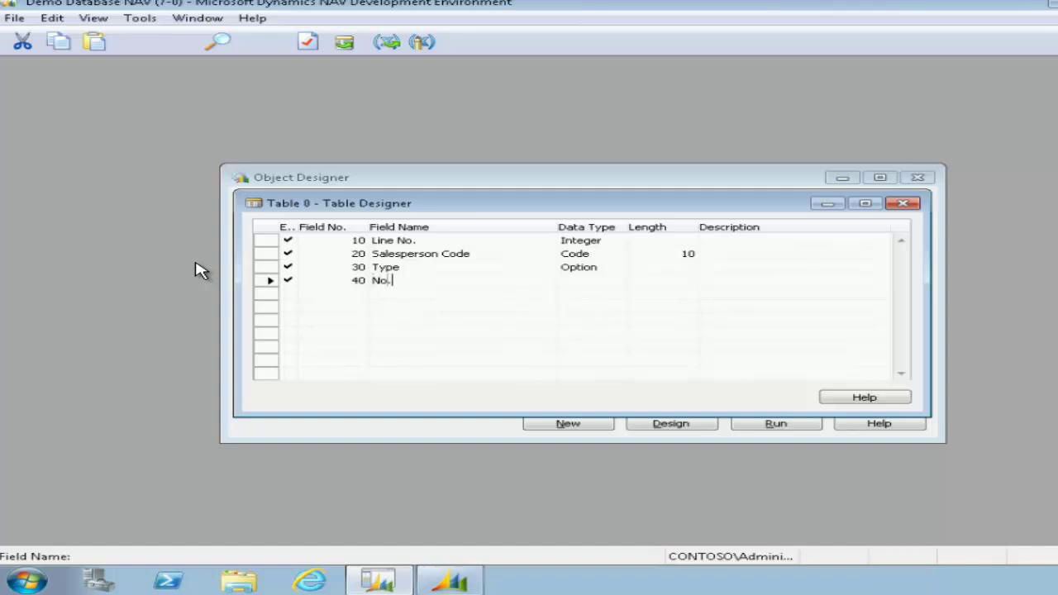
pyautogui.press('Tab')
pyautogui.write('Code')
pyautogui.press('Tab')
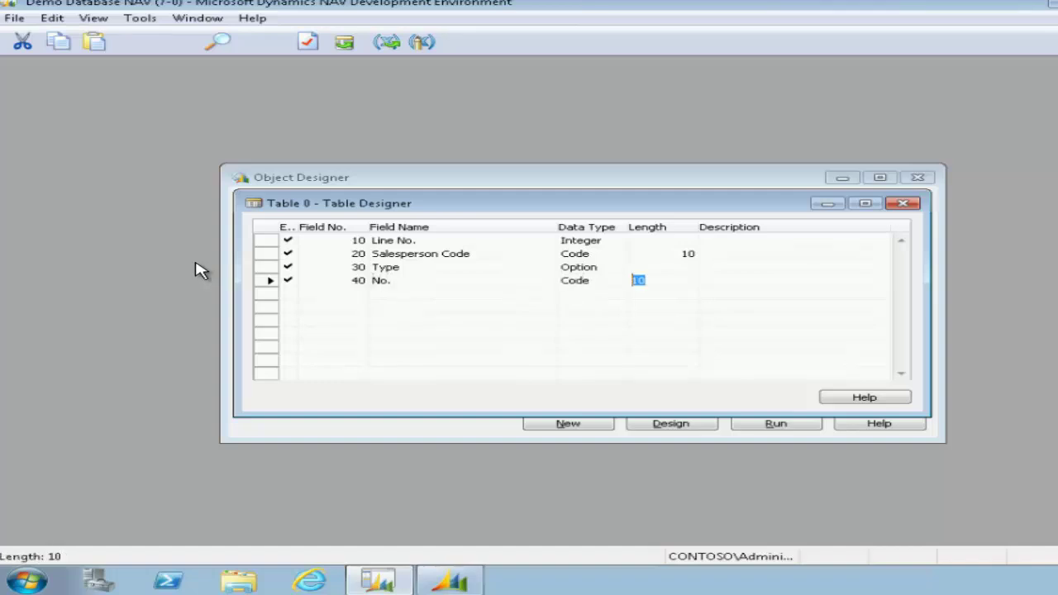
pyautogui.write('20')
pyautogui.press('Tab')
pyautogui.press('Tab')
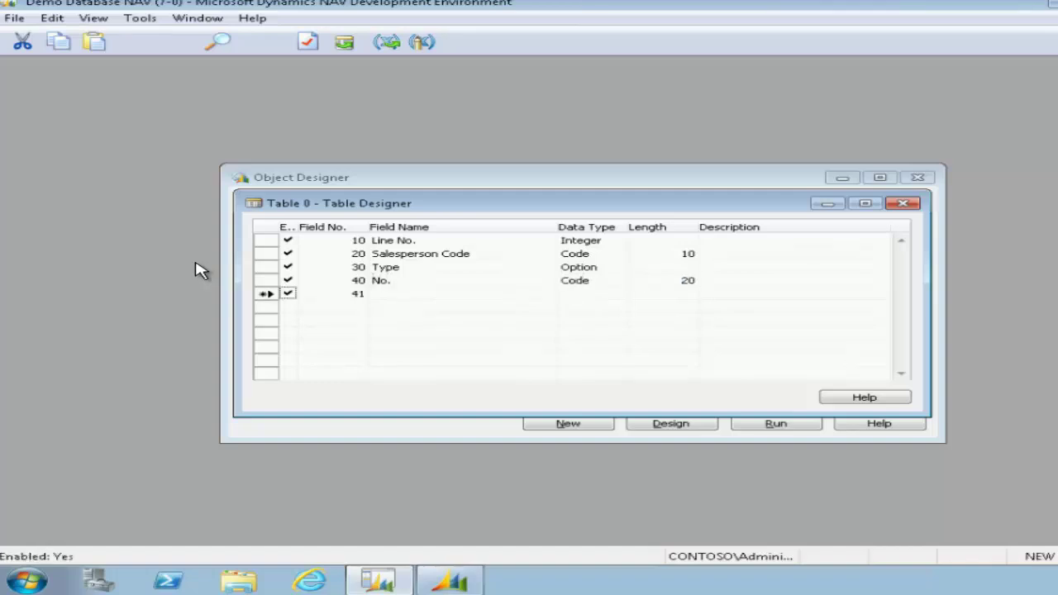
# Add field 50 named Amount with data type Decimal as the last field of the table
pyautogui.press('Tab')
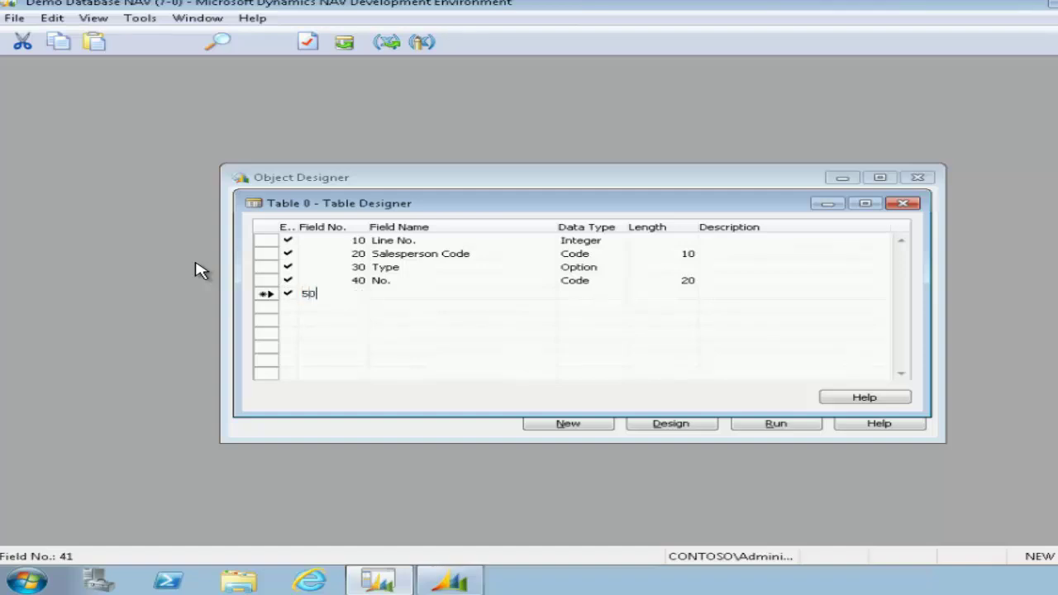
pyautogui.press('Tab')
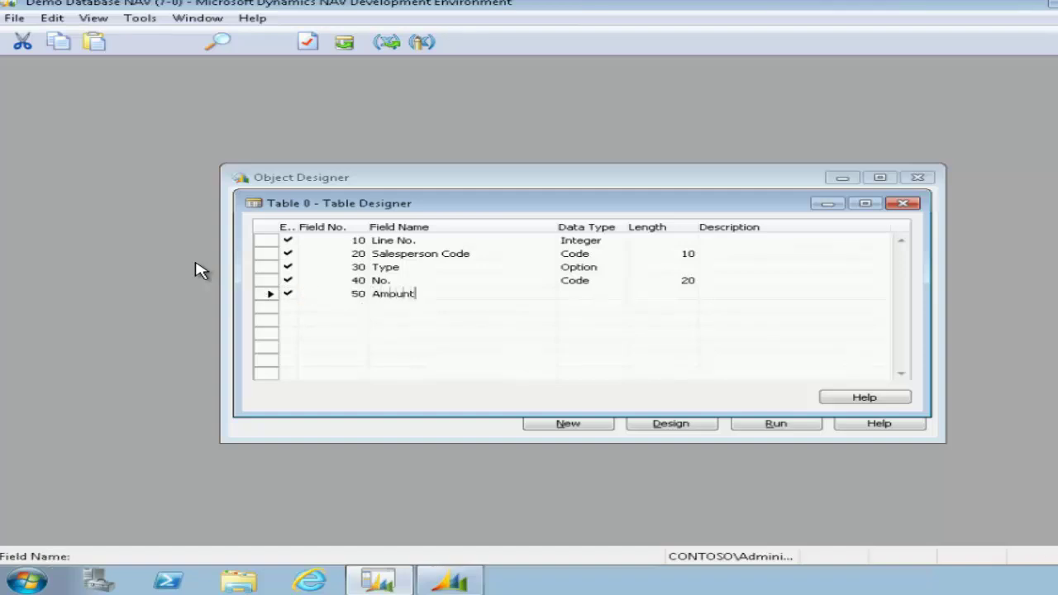
pyautogui.press('Tab')
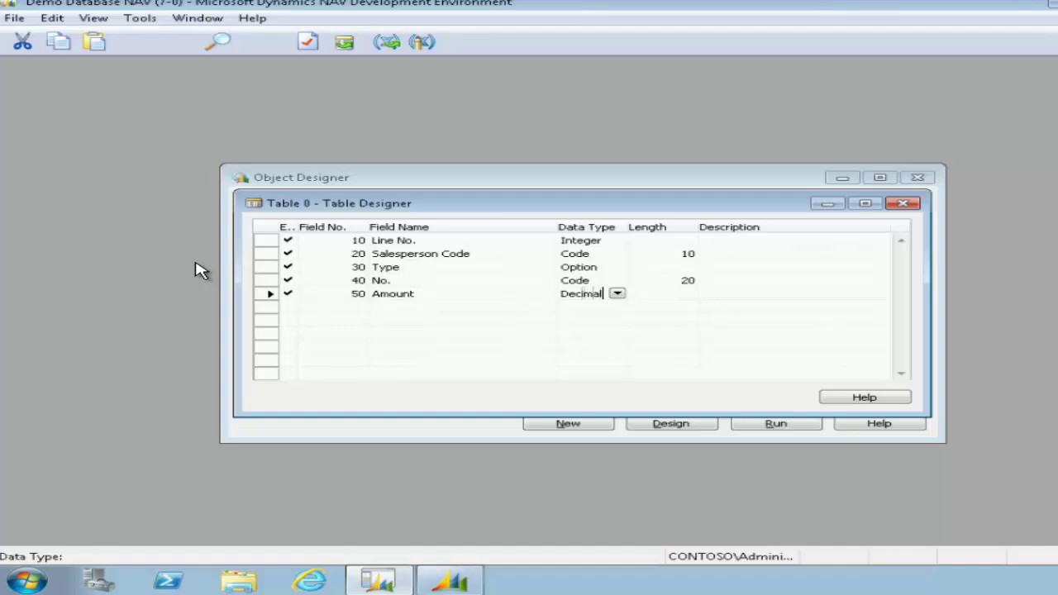
pyautogui.write('Decimal')
pyautogui.press('Tab')
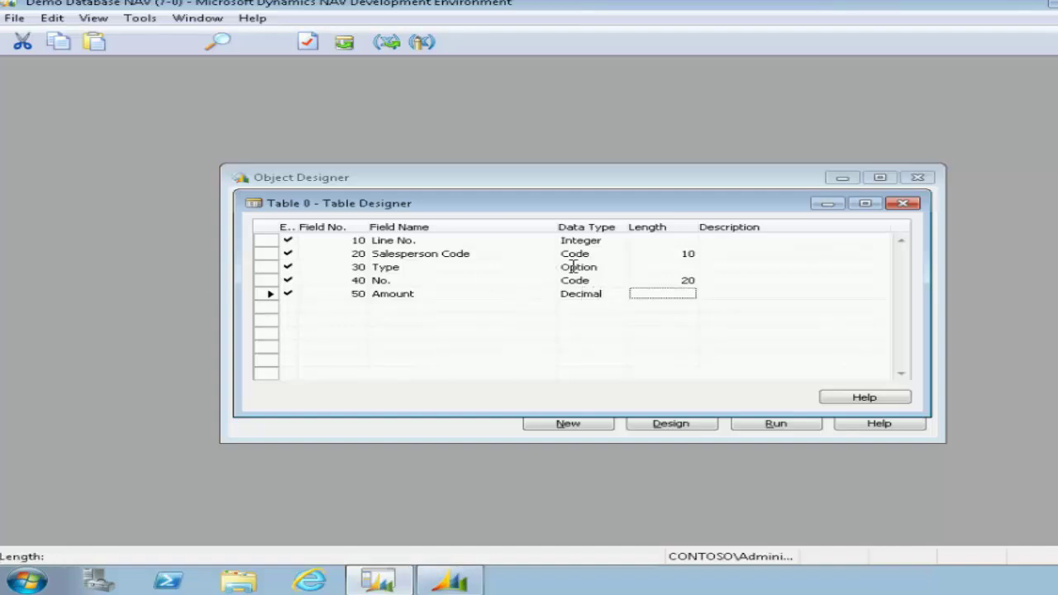
pyautogui.press('Tab')
pyautogui.press('Tab')
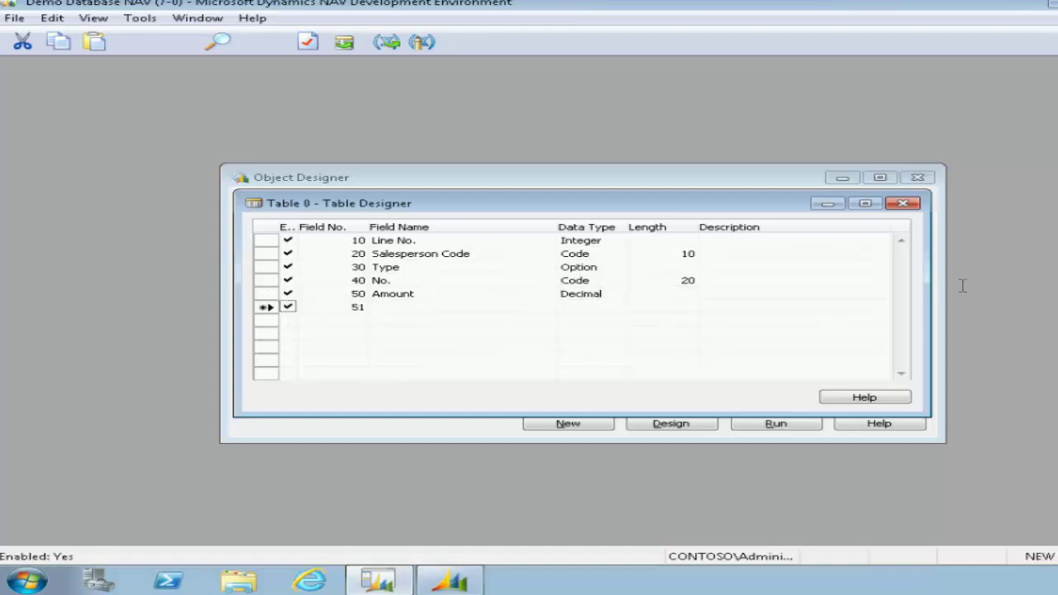
# Close the table design and save it as a compiled table with ID 90001 and the name Sales Transaction
pyautogui.click(904, 204)
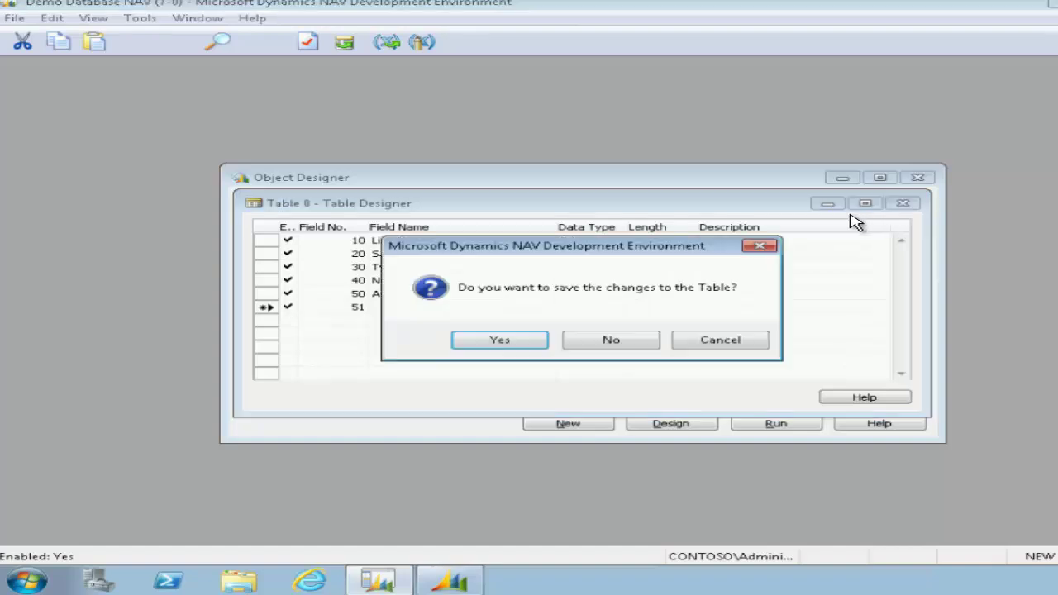
pyautogui.click(501, 341)
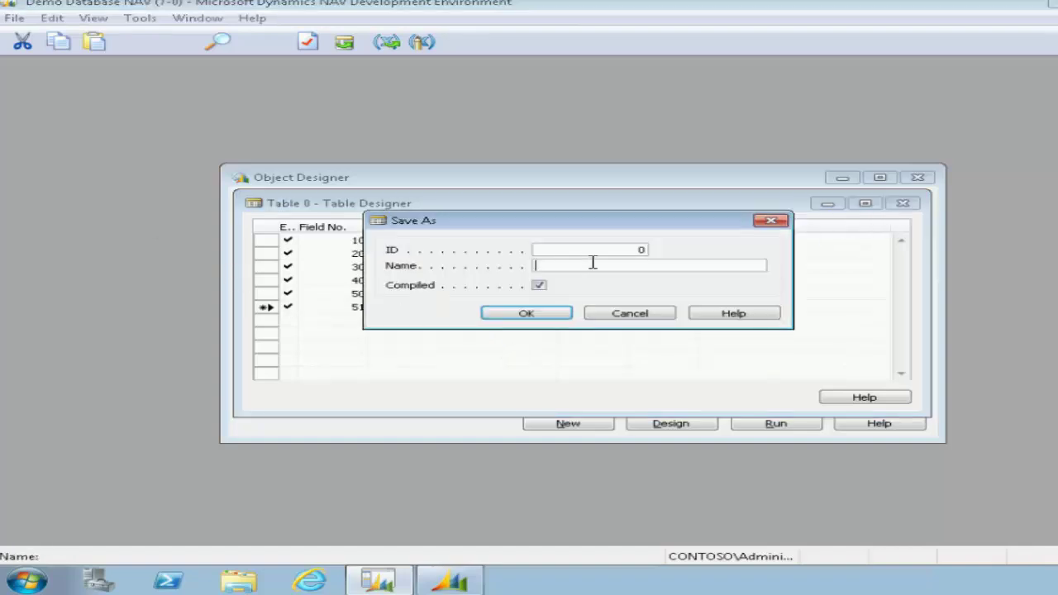
pyautogui.hotkey('shift', 'Tab')
pyautogui.write('90001')
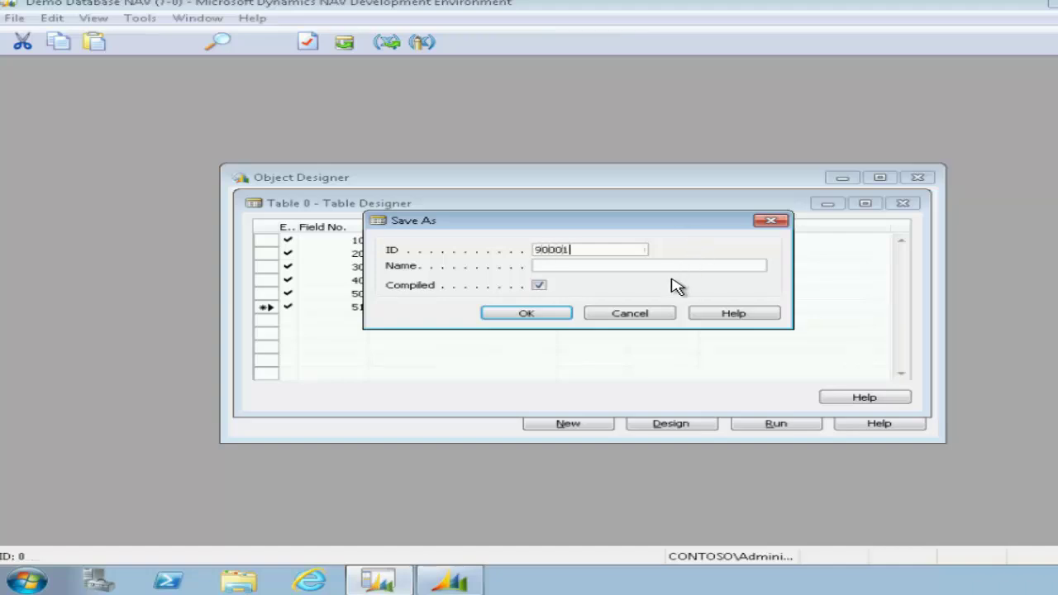
pyautogui.press('Tab')
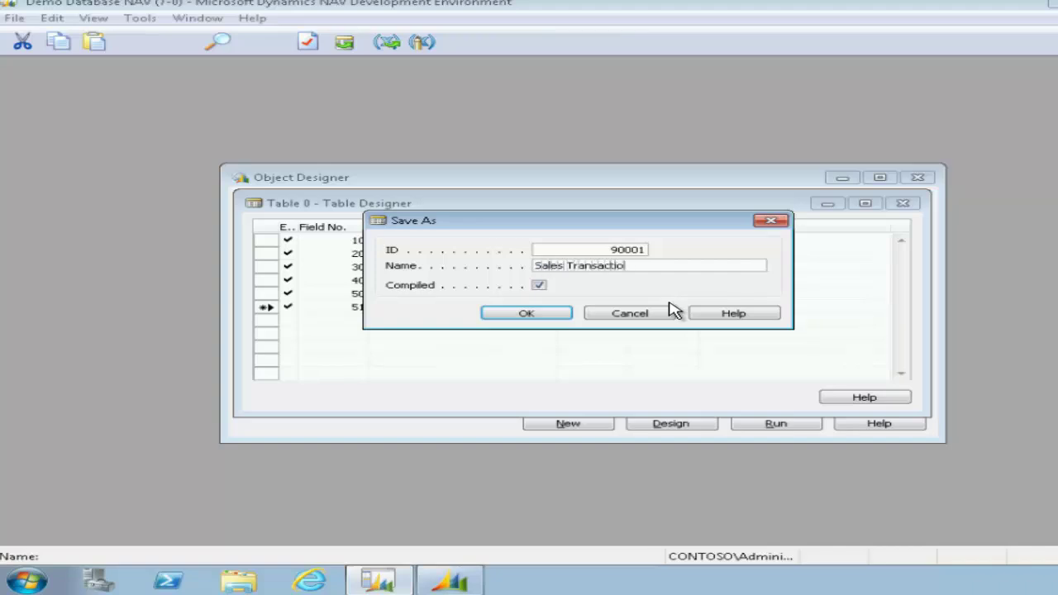
pyautogui.click(551, 314)
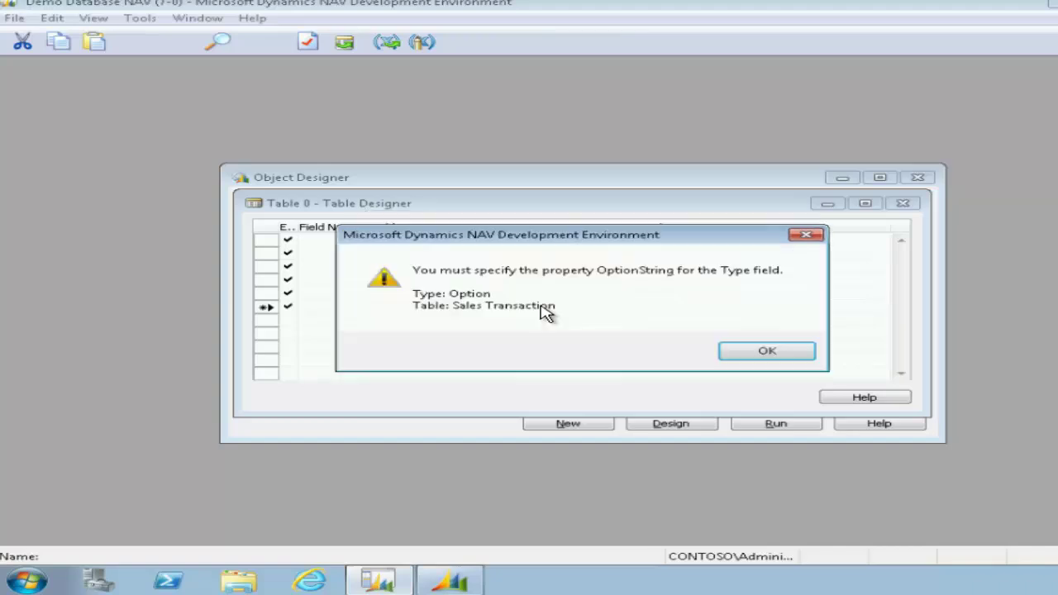
pyautogui.click(751, 347)
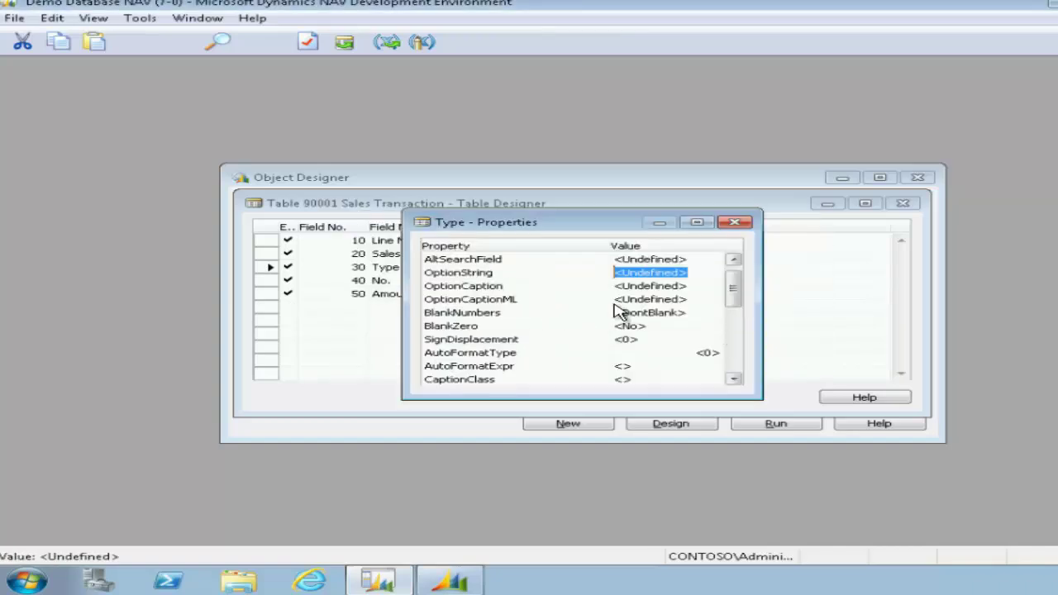
# Set the Type field's OptionString property to "G/L Account, Item, Resource" and save the compiled table
pyautogui.moveTo(548, 224); pyautogui.dragTo(444, 345)
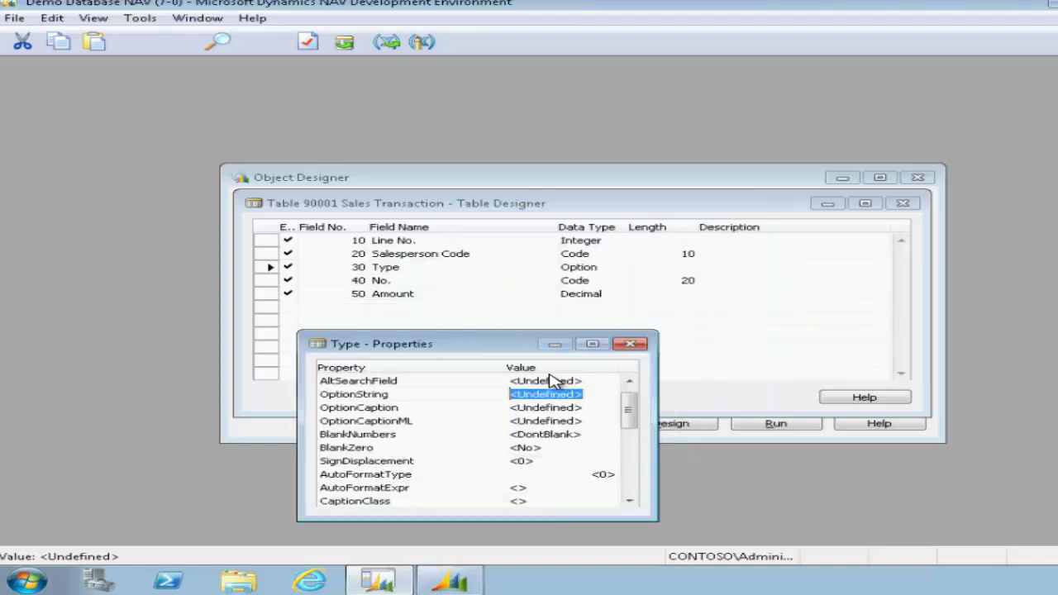
pyautogui.write('G/')
pyautogui.write('L Account, Item, Resource')
pyautogui.press('Return')
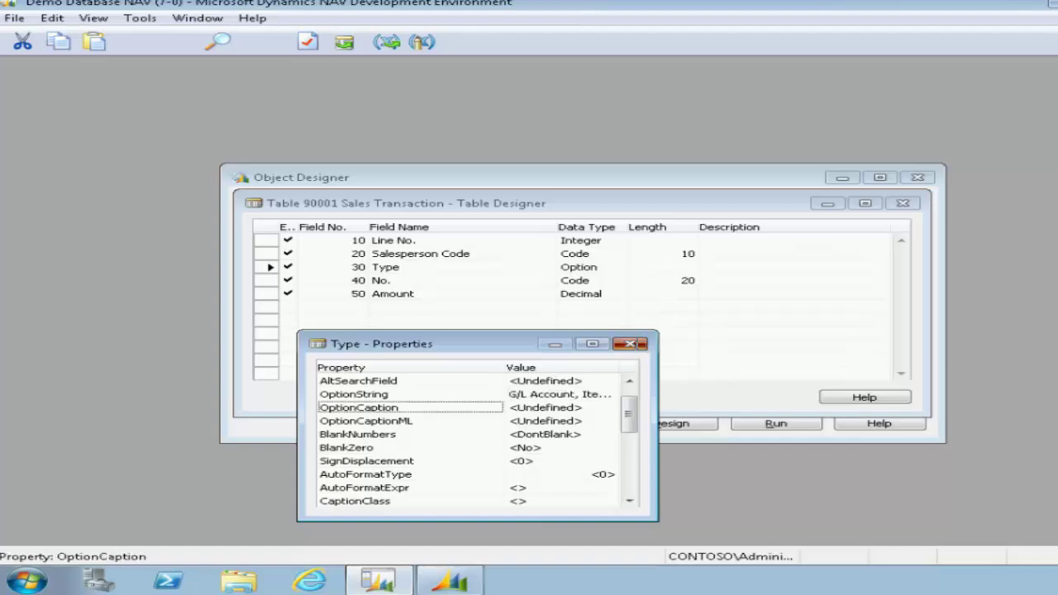
pyautogui.click(630, 344)
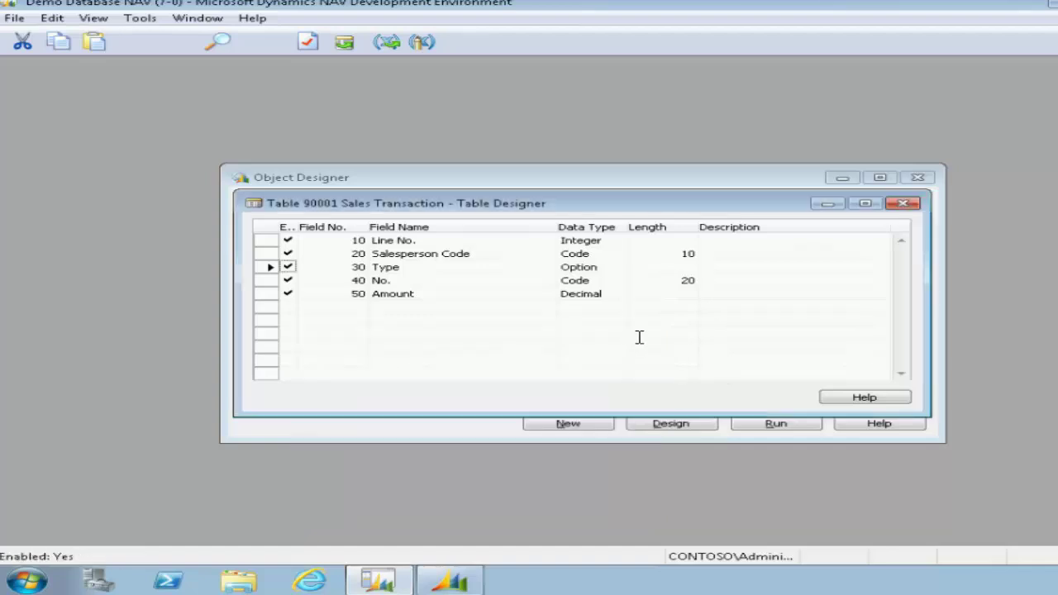
pyautogui.click(903, 204)
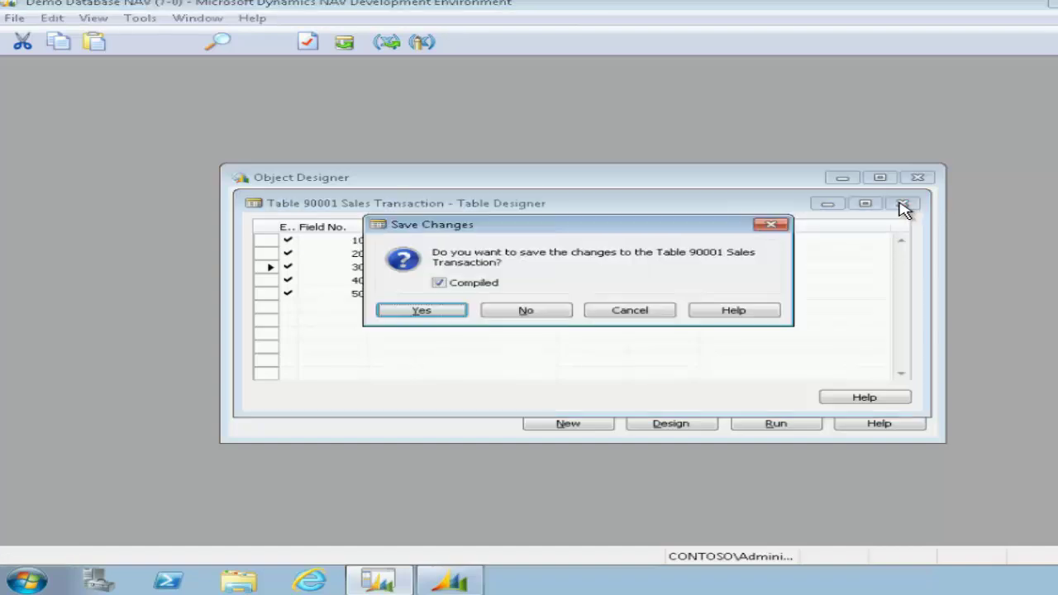
pyautogui.click(421, 312)
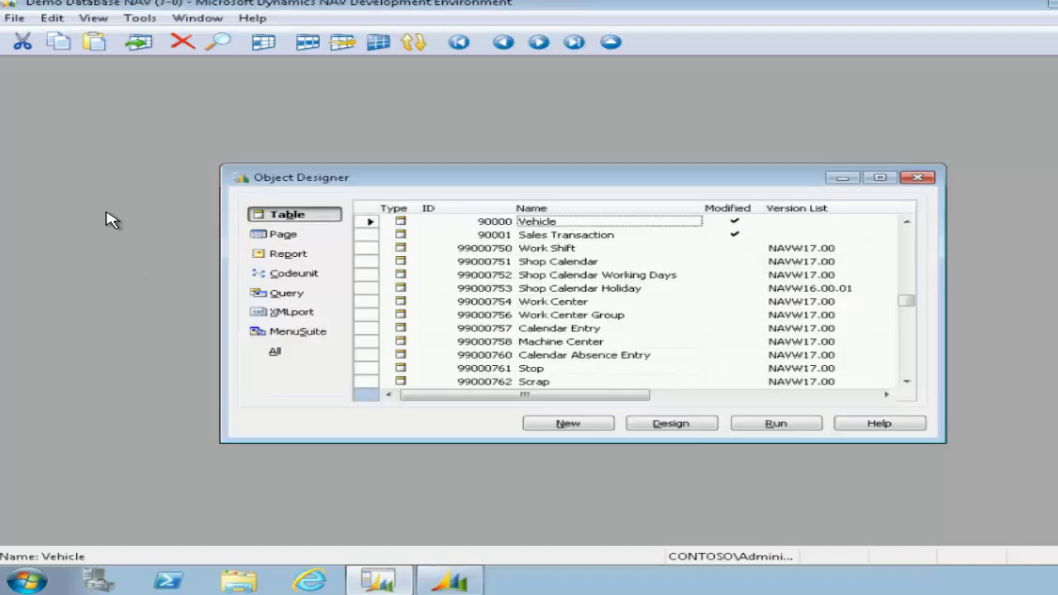
# Open table 90001 Sales Transaction in design mode
pyautogui.click(589, 238)
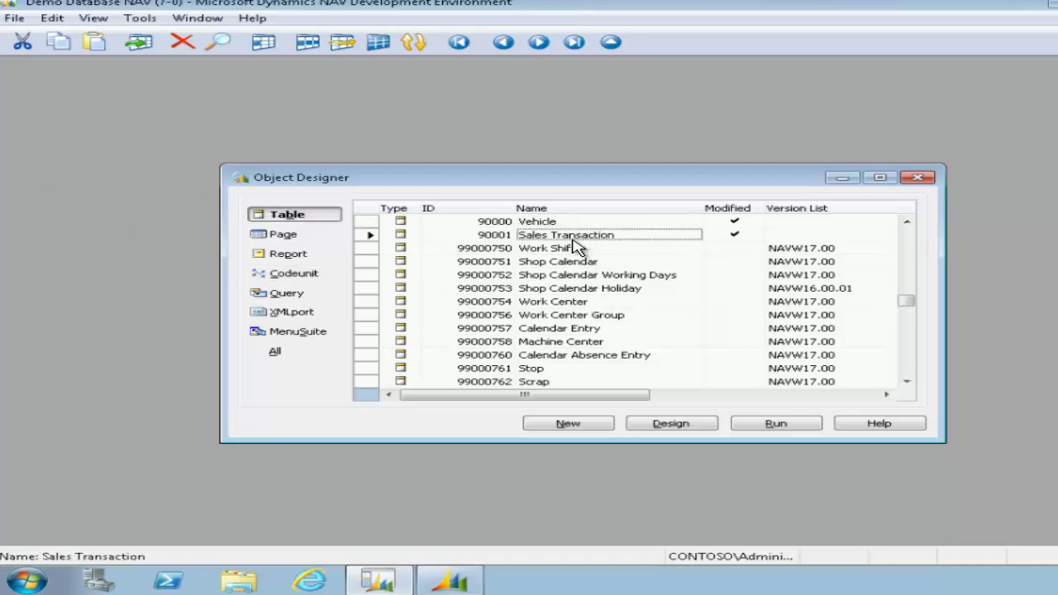
pyautogui.click(575, 241)
pyautogui.rightClick(571, 237)
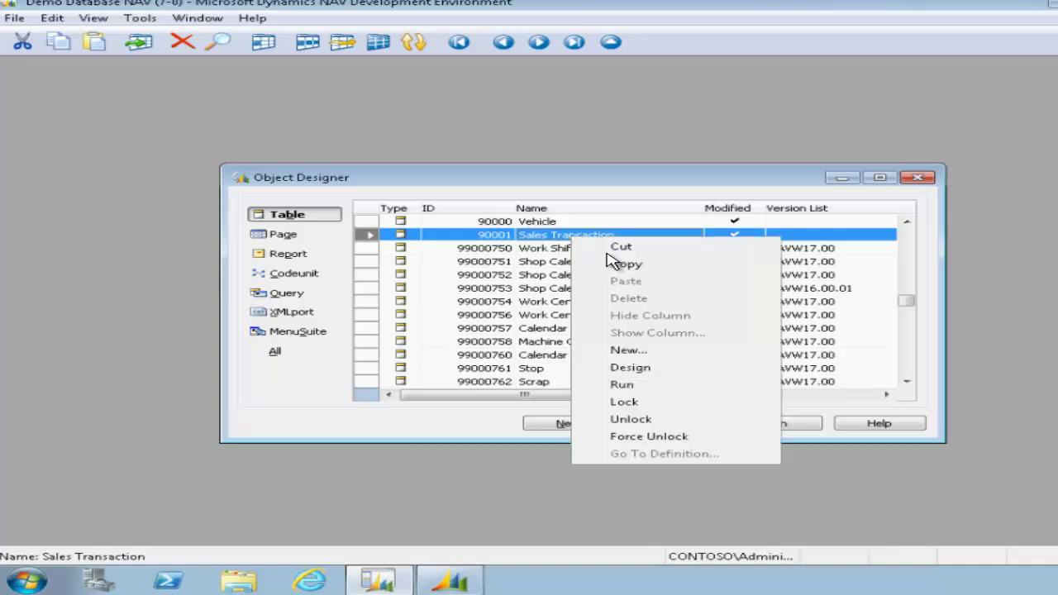
pyautogui.click(628, 367)
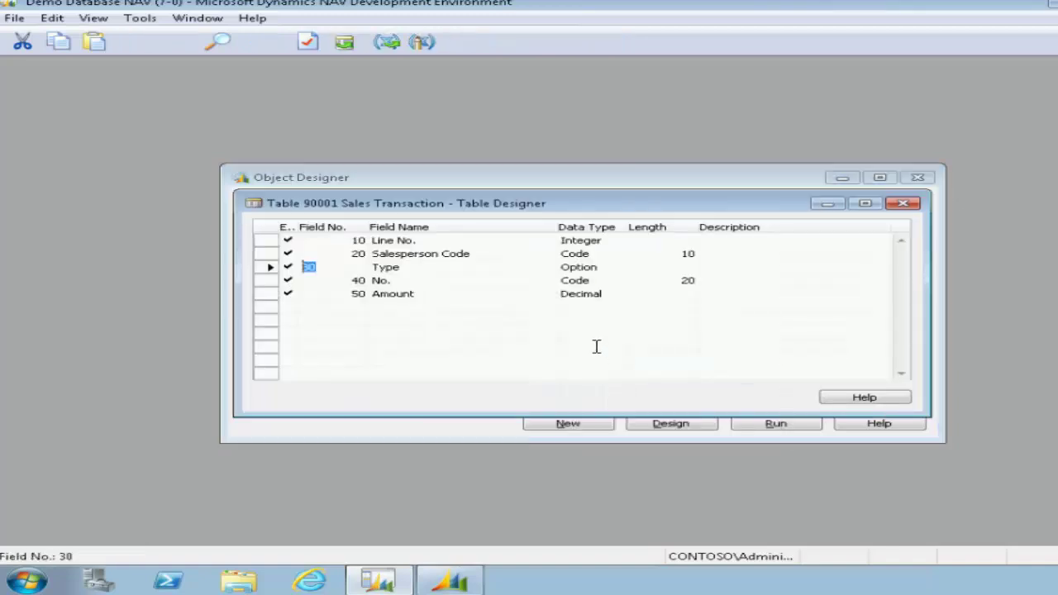
pyautogui.click(586, 273)
pyautogui.rightClick(587, 276)
pyautogui.press('Escape')
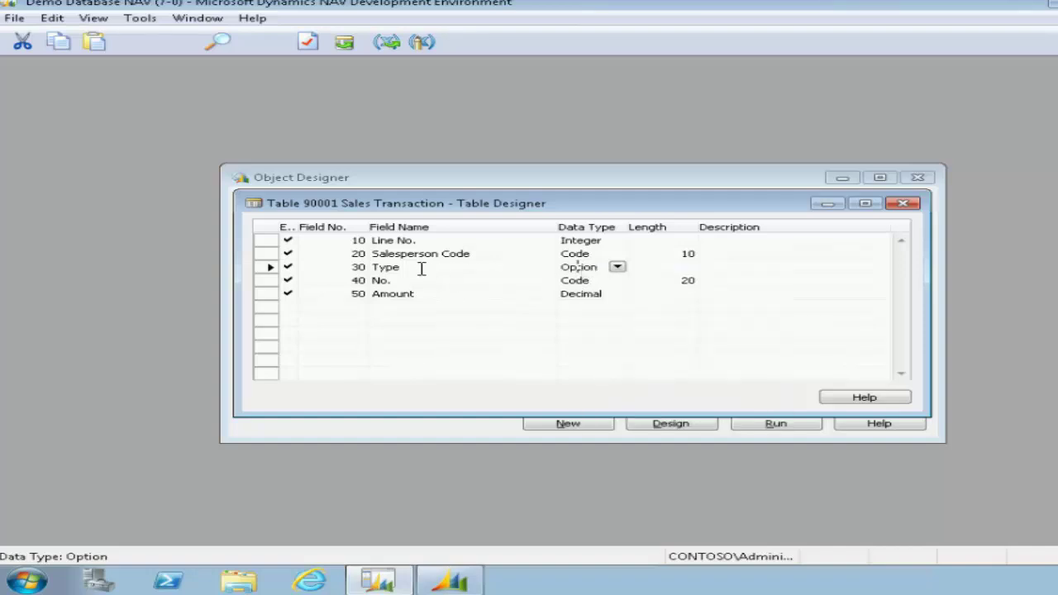
pyautogui.click(411, 270)
pyautogui.rightClick(409, 268)
pyautogui.press('Escape')
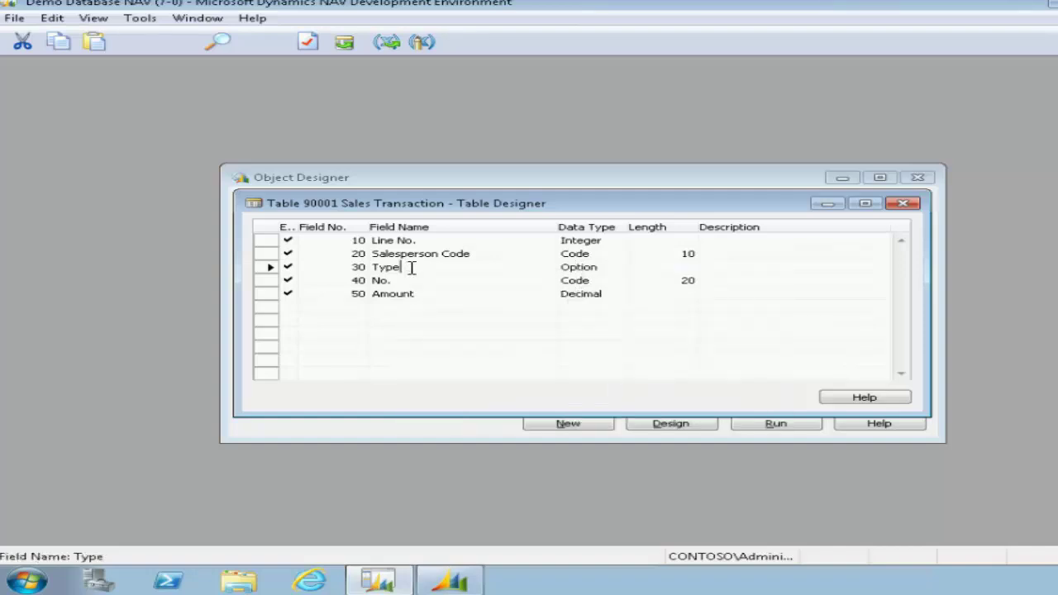
# Select the Type field, bring up the Object Designer window and minimize it so only the Table Designer stays open
pyautogui.click(272, 268)
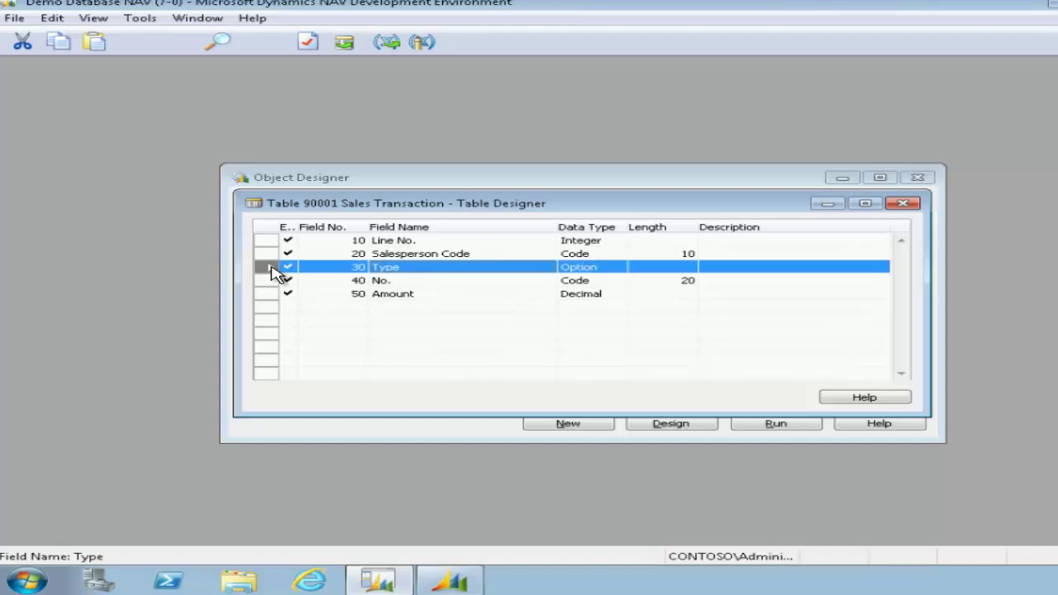
pyautogui.click(271, 268)
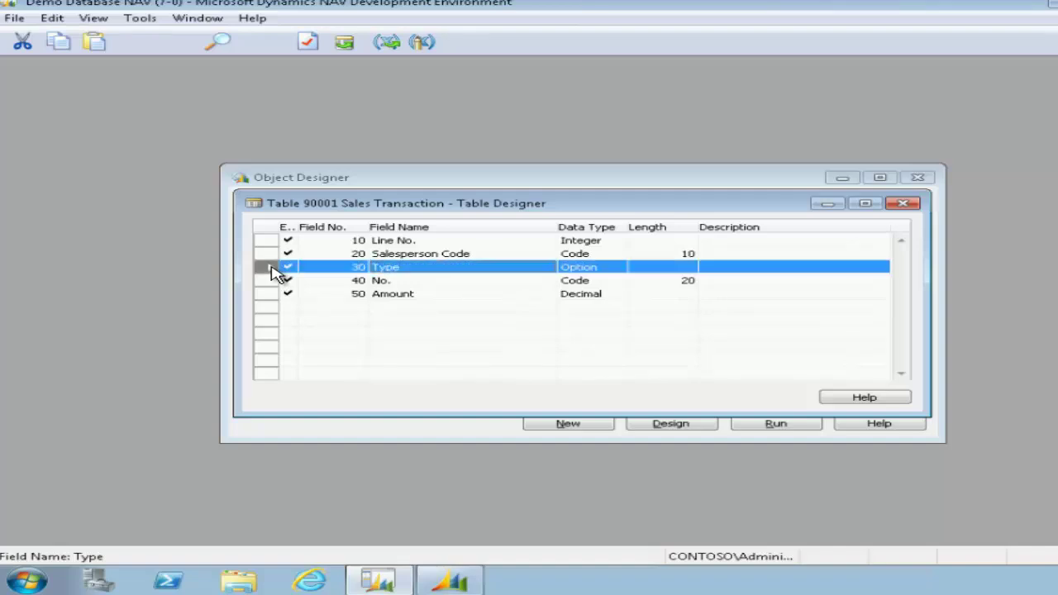
pyautogui.click(138, 18)
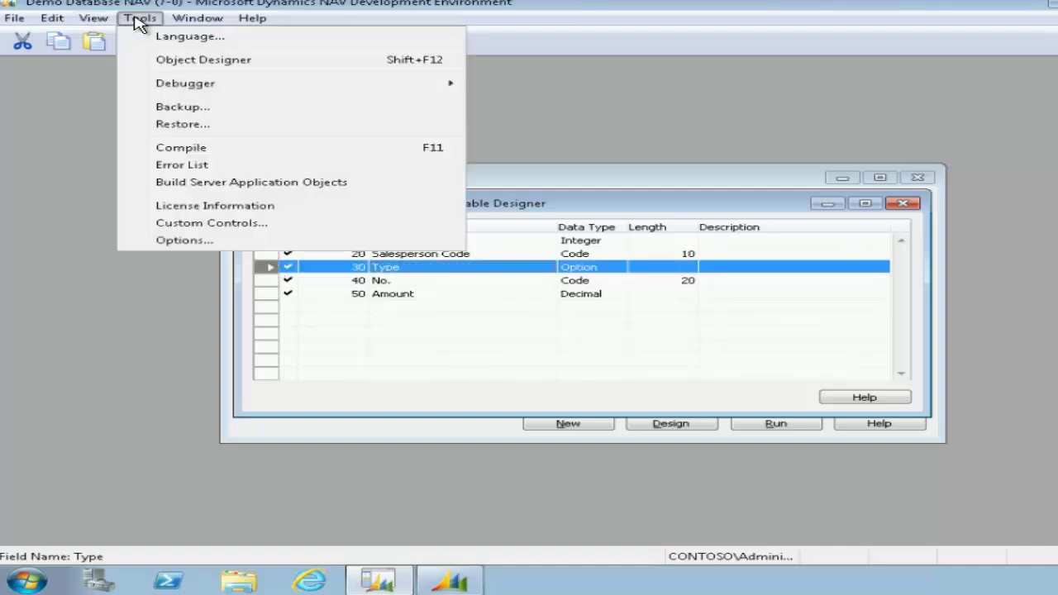
pyautogui.click(169, 62)
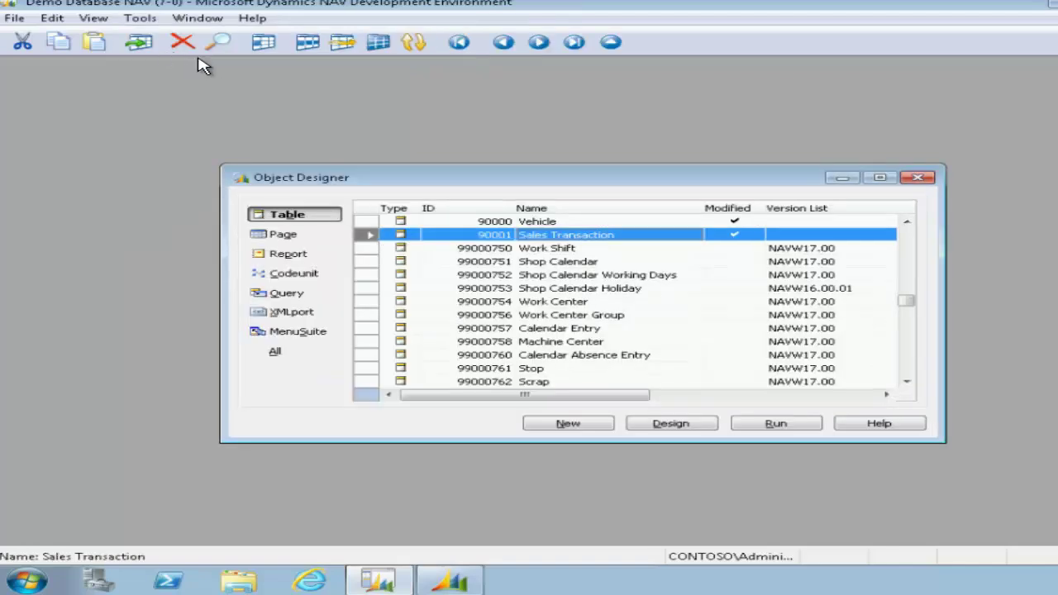
pyautogui.click(843, 179)
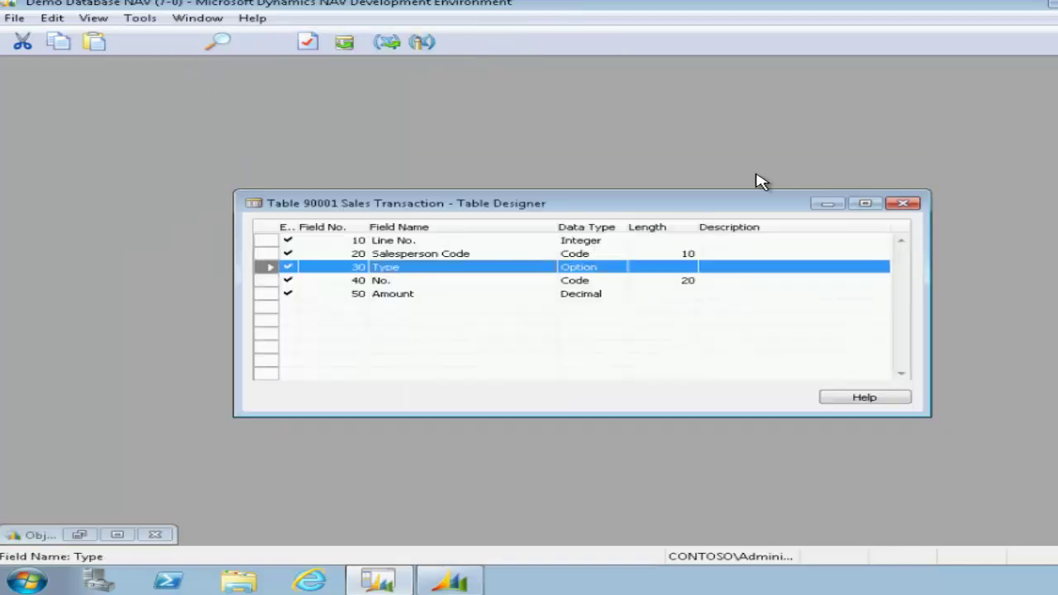
# Review the OptionString value in the Type field's properties, widening the properties window to read it in full, and close the window
pyautogui.click(96, 18)
pyautogui.click(153, 123)
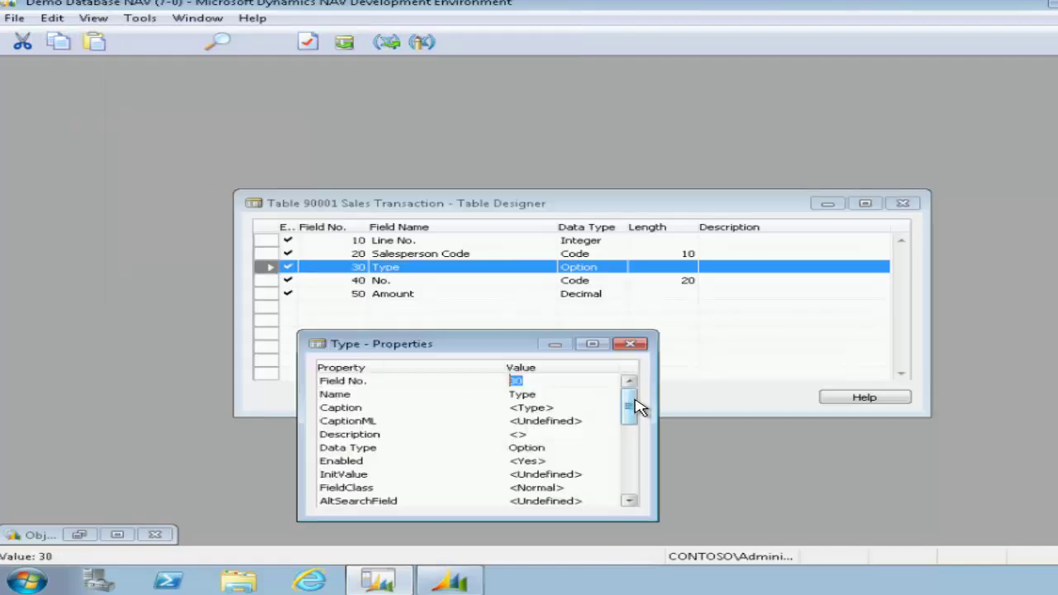
pyautogui.press('Down')
pyautogui.press('Down')
pyautogui.press('Down')
pyautogui.press('Down')
pyautogui.press('Down')
pyautogui.press('Down')
pyautogui.press('Down')
pyautogui.press('Down')
pyautogui.press('Down')
pyautogui.press('Down')
pyautogui.press('Down')
pyautogui.press('Down')
pyautogui.press('Down')
pyautogui.press('Down')
pyautogui.press('Down')
pyautogui.press('Down')
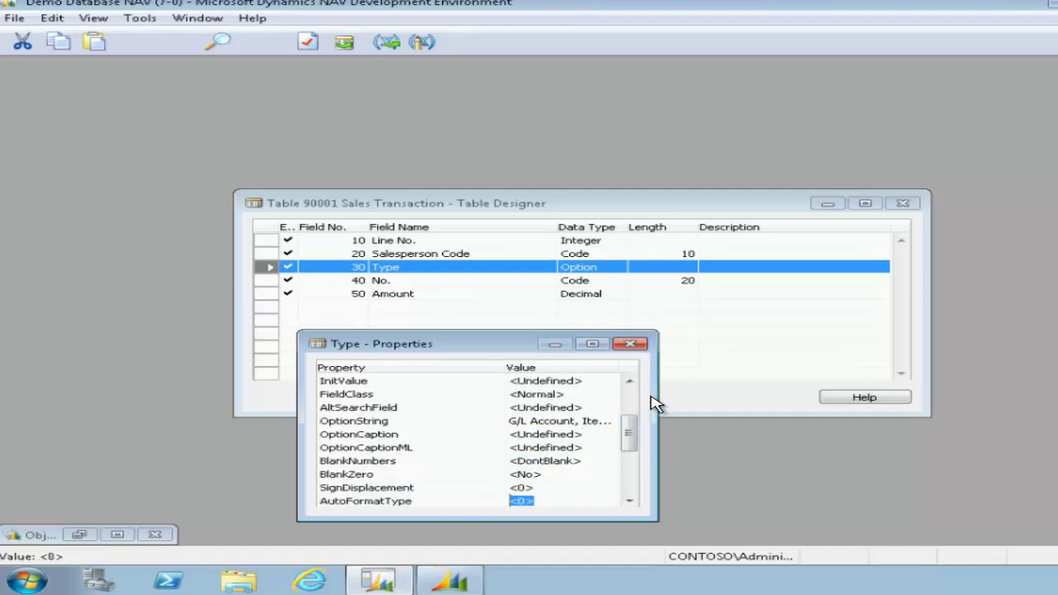
pyautogui.moveTo(658, 405); pyautogui.dragTo(898, 413)
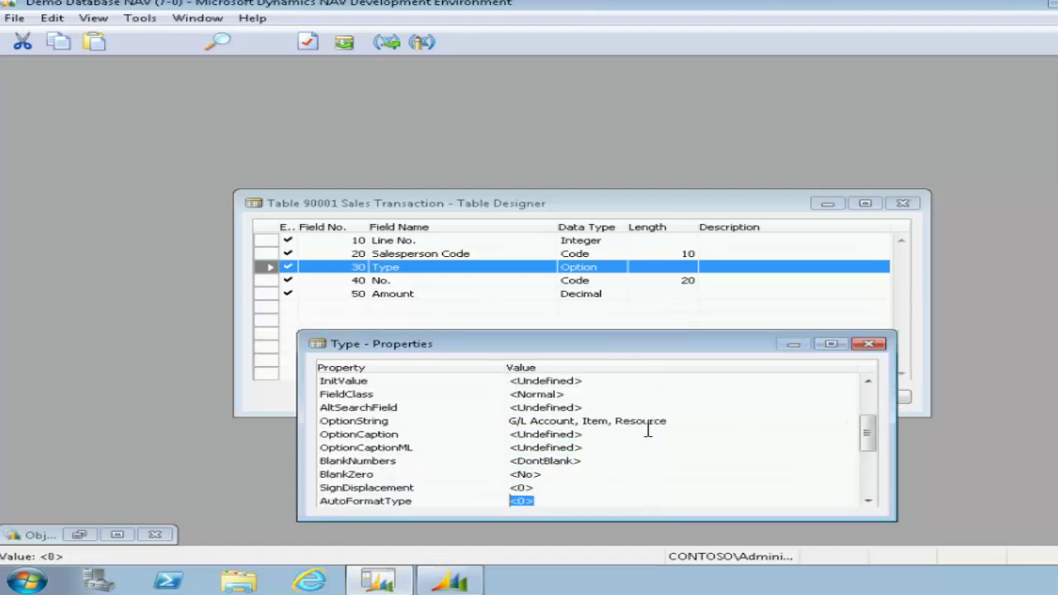
pyautogui.click(568, 423)
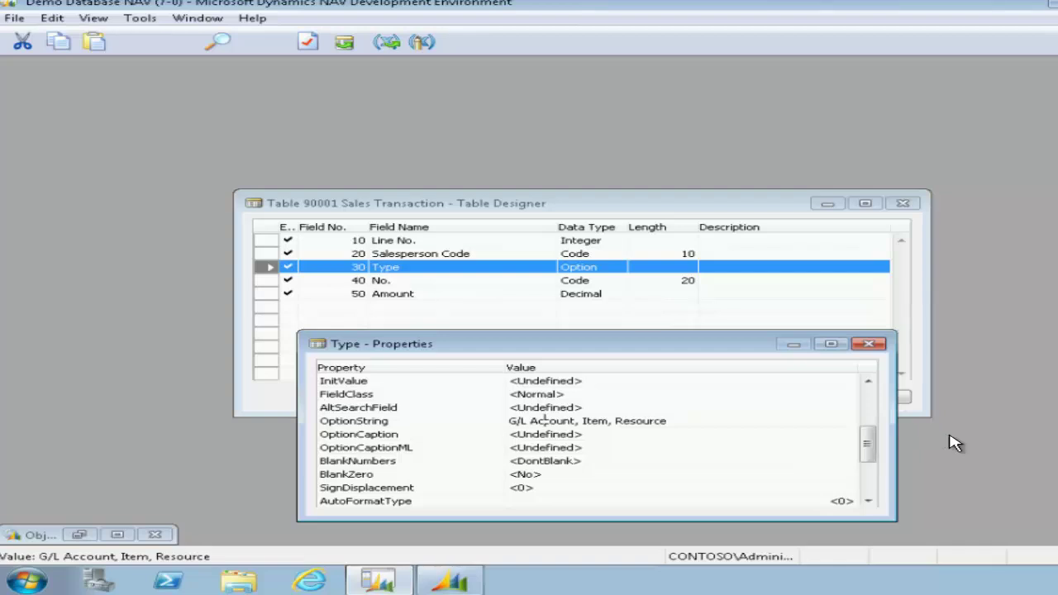
pyautogui.hotkey('alt', 'space')
pyautogui.click(868, 344)
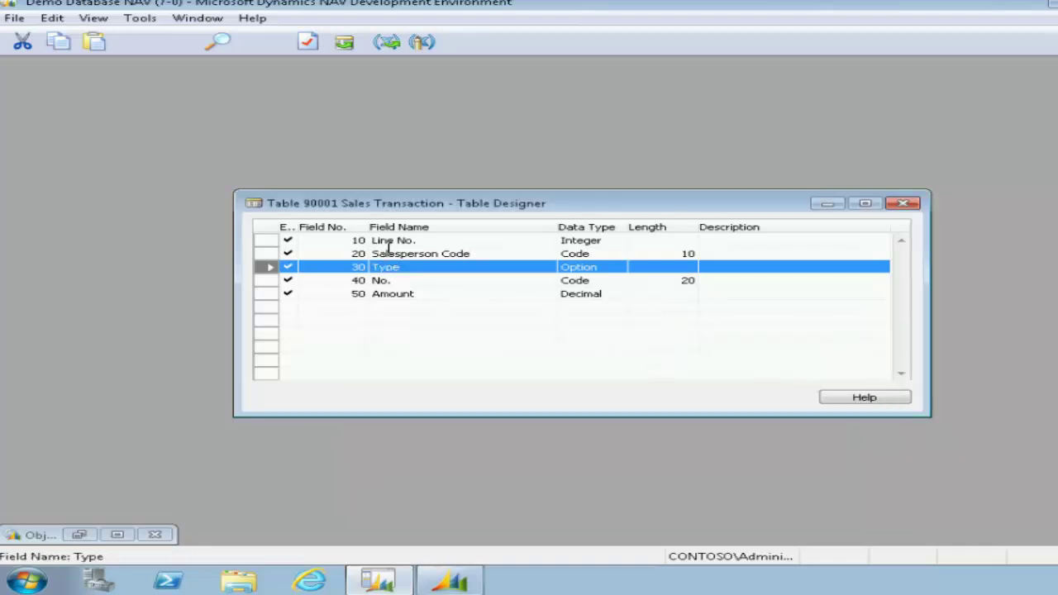
# Open the properties of the Salesperson Code field
pyautogui.click(388, 250)
pyautogui.click(255, 250)
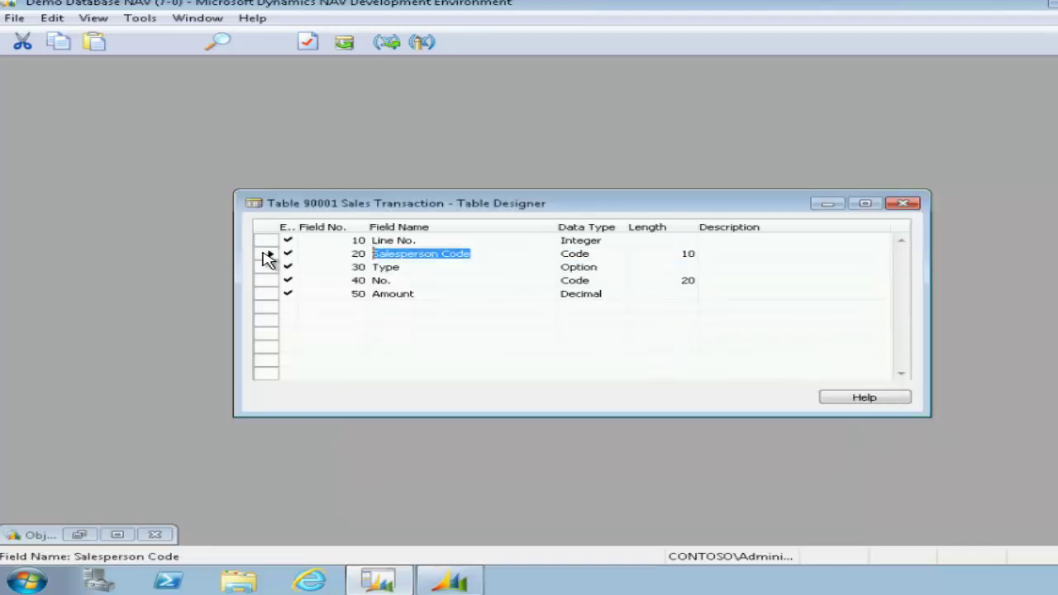
pyautogui.click(266, 258)
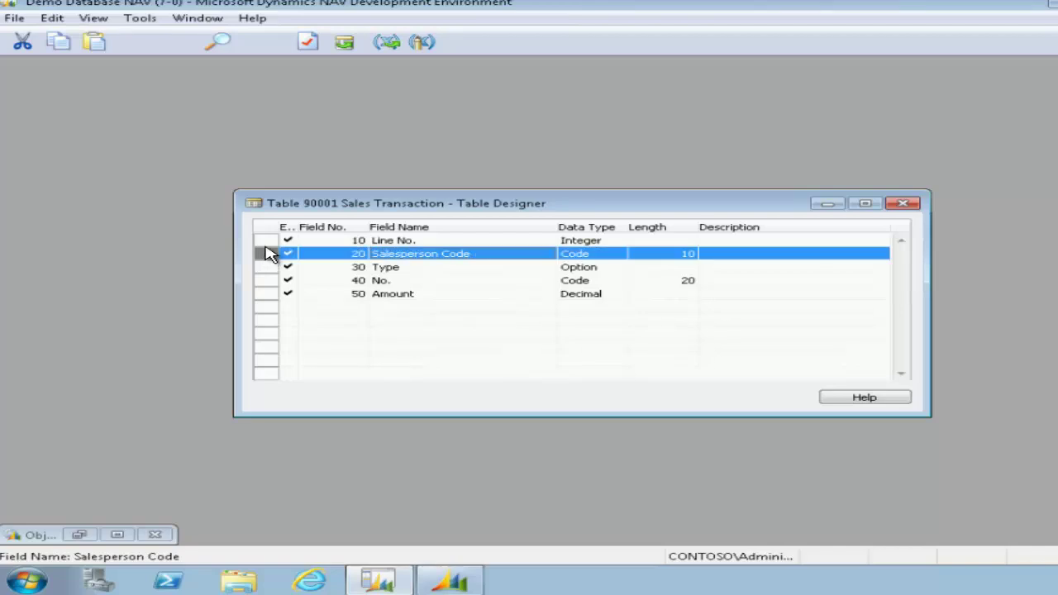
pyautogui.click(95, 18)
pyautogui.click(132, 124)
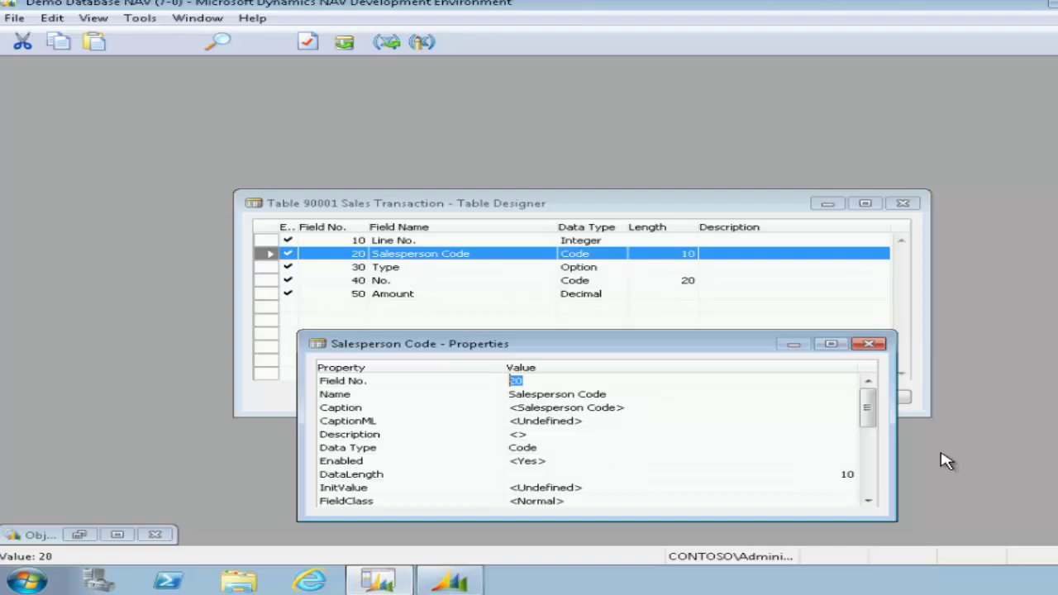
# Set the Salesperson Code field's TableRelation property to the Salesperson/Purchaser table
pyautogui.click(869, 466)
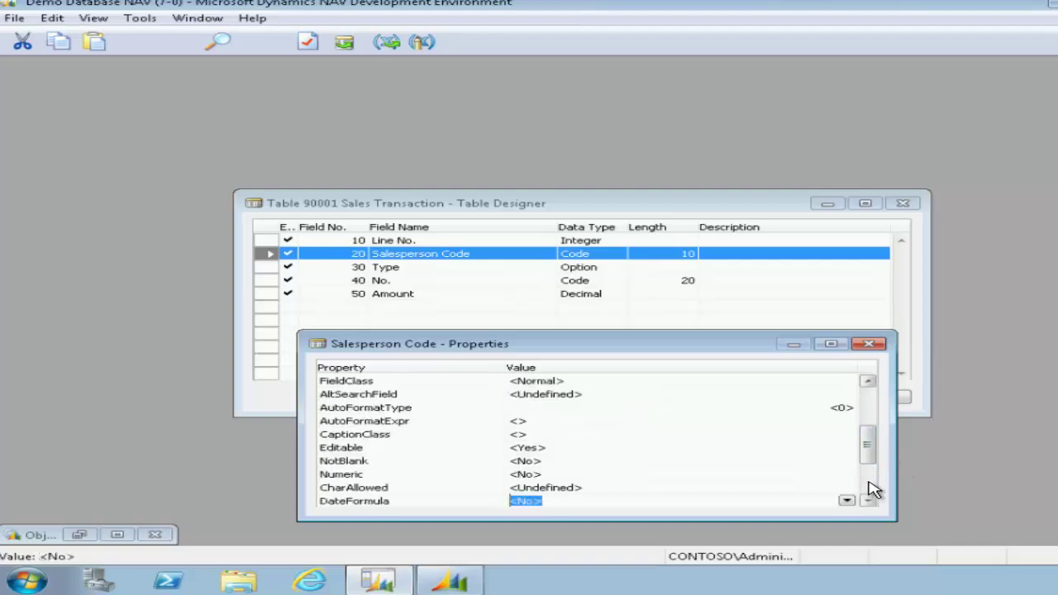
pyautogui.click(870, 482)
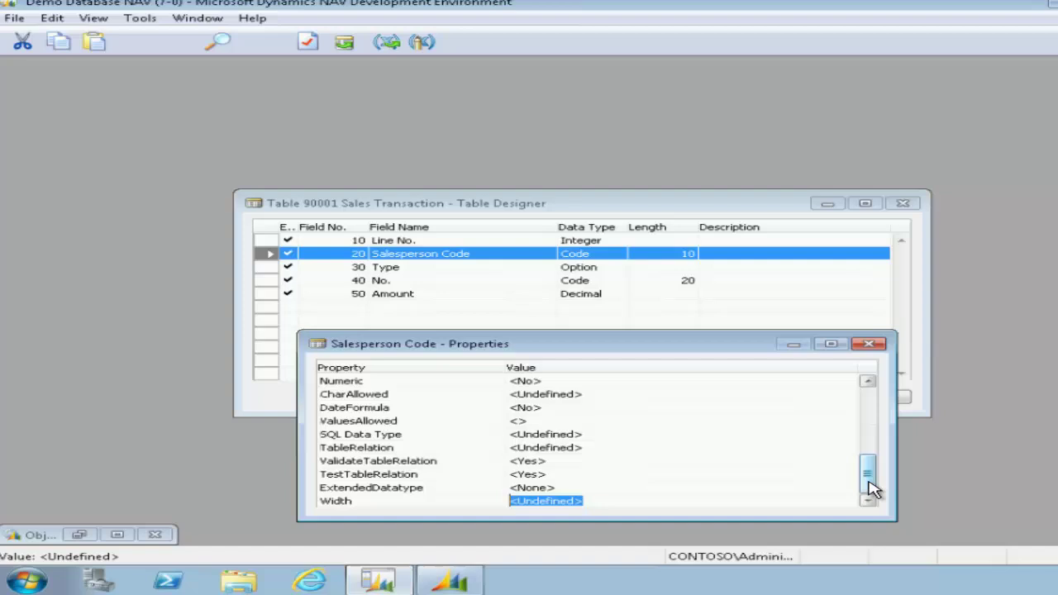
pyautogui.click(579, 447)
pyautogui.click(847, 447)
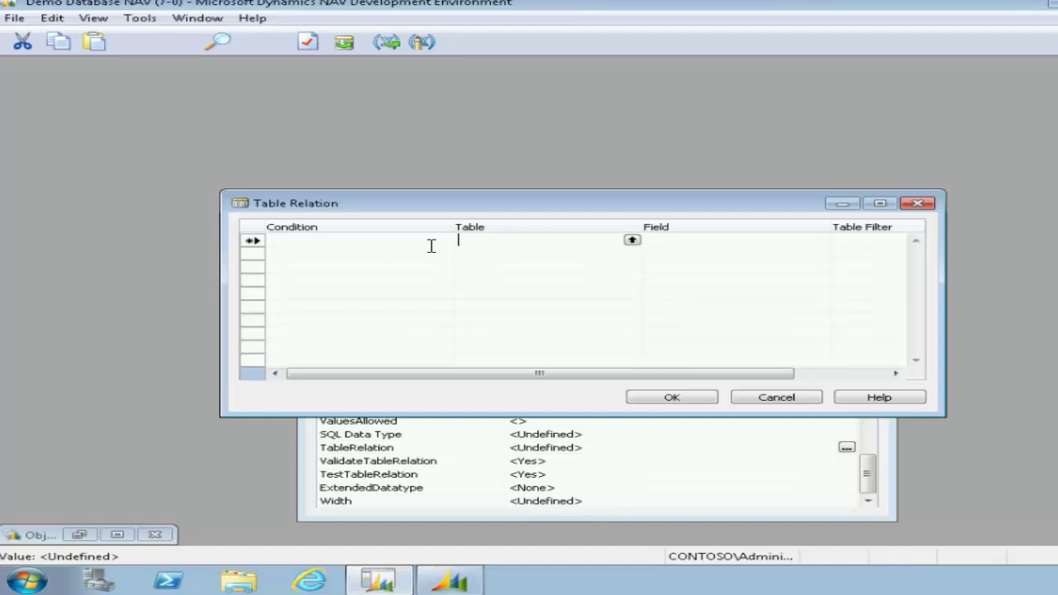
pyautogui.click(394, 245)
pyautogui.click(579, 242)
pyautogui.click(633, 240)
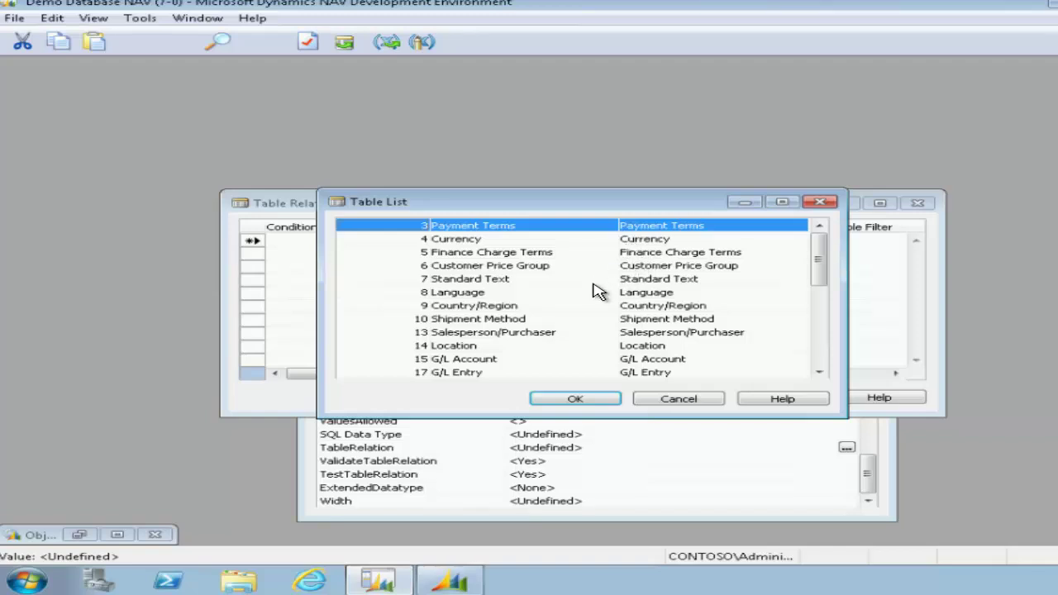
pyautogui.click(528, 335)
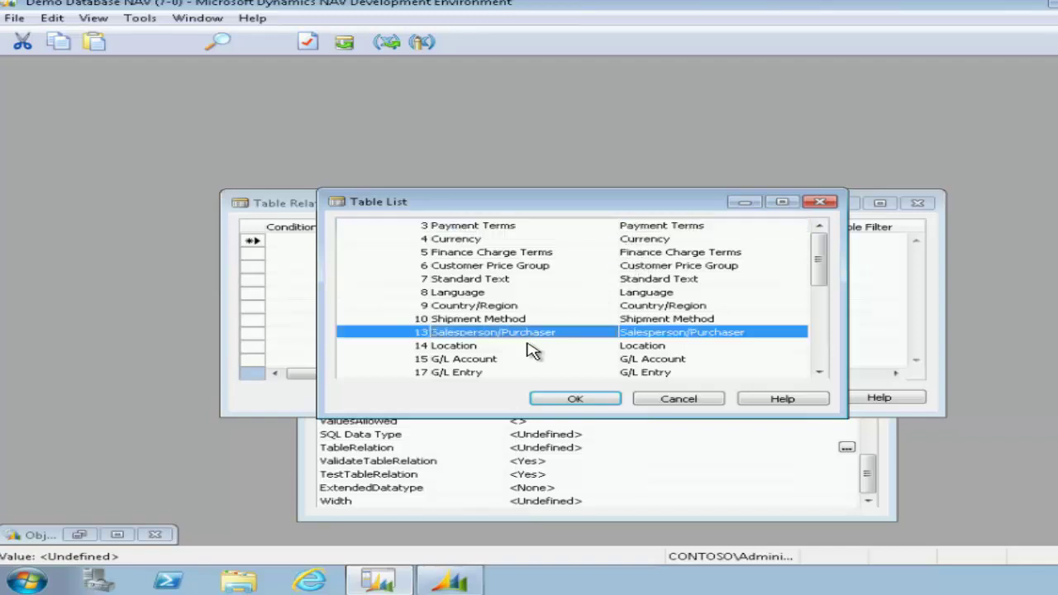
pyautogui.click(592, 400)
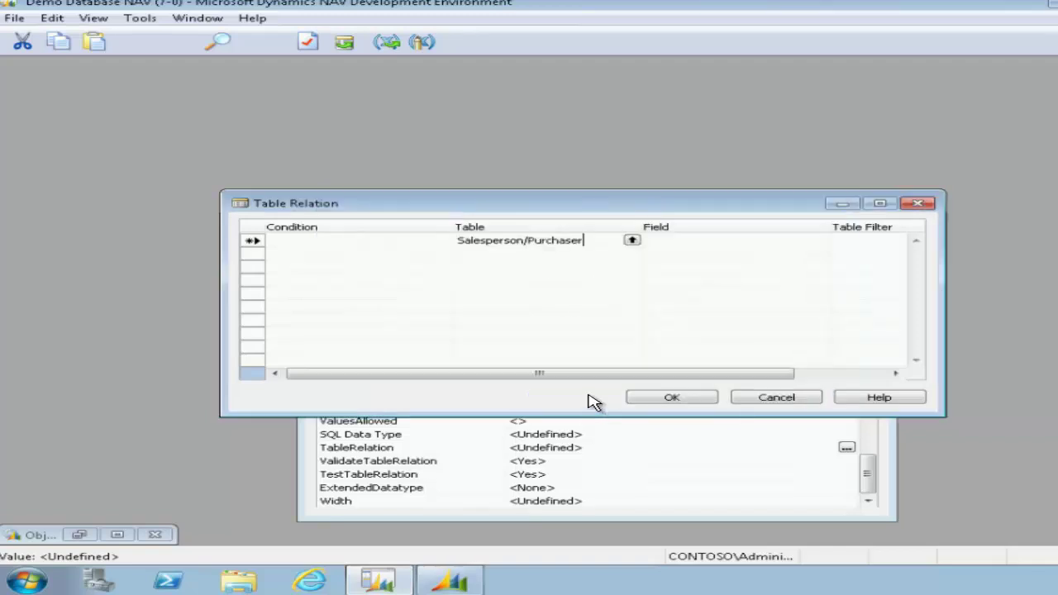
pyautogui.click(697, 398)
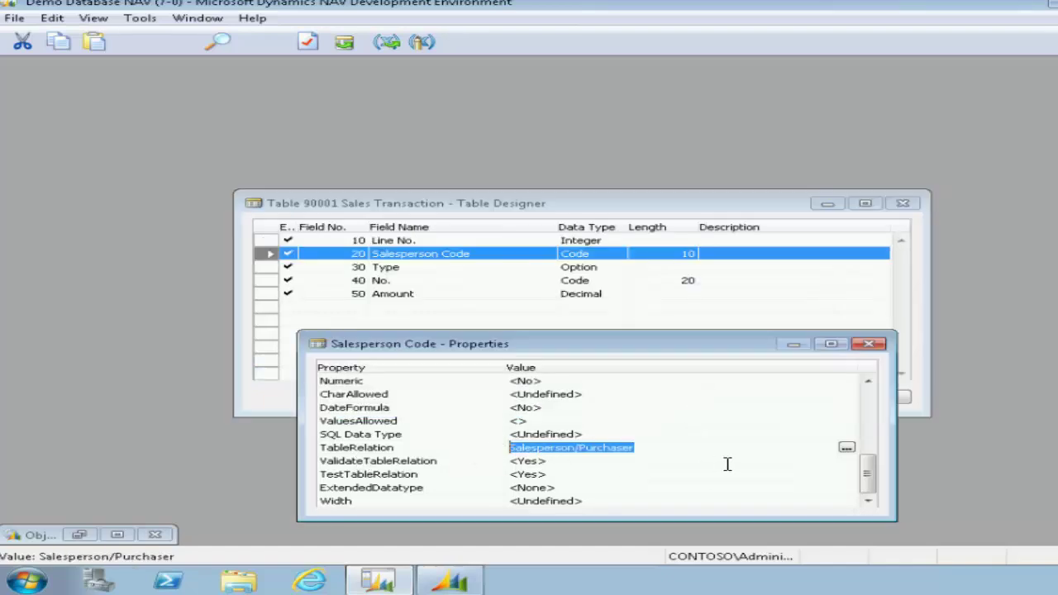
# Look through the Salesperson Code field's property list, including the table relation settings
pyautogui.click(317, 344)
pyautogui.click(668, 424)
pyautogui.click(667, 423)
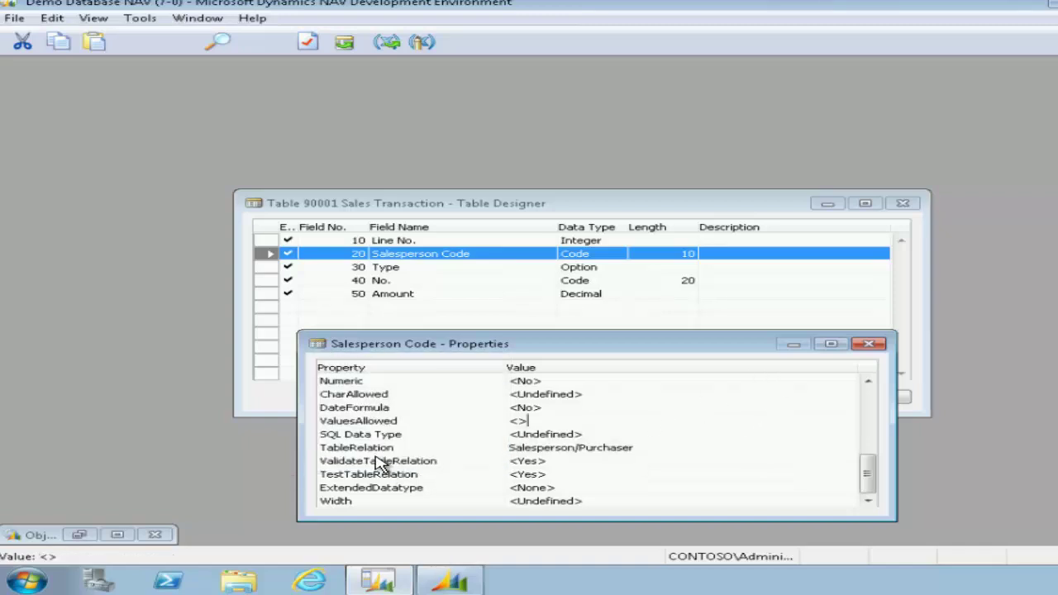
pyautogui.click(872, 483)
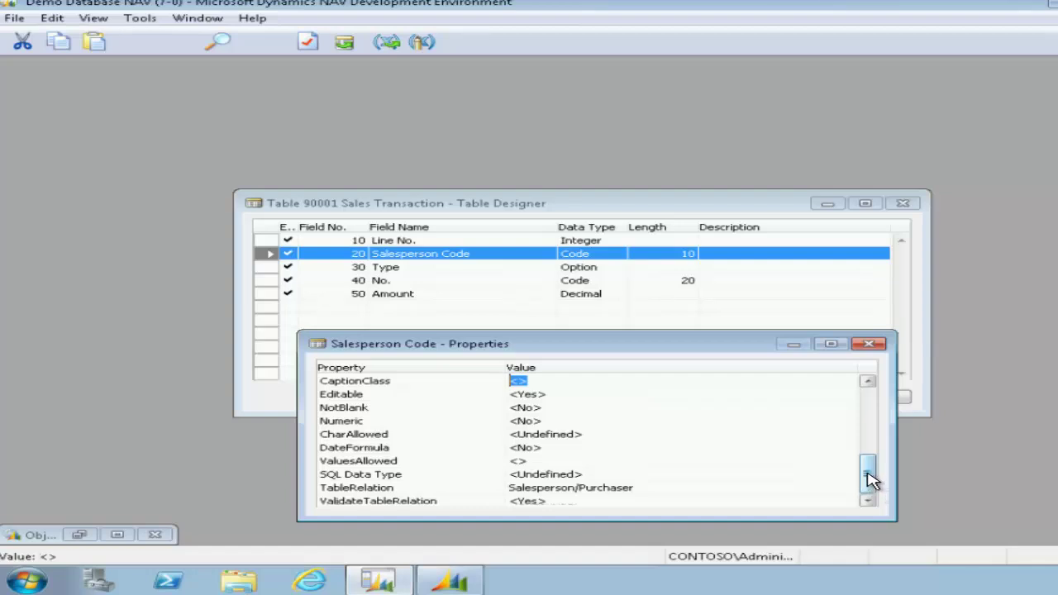
pyautogui.moveTo(868, 474); pyautogui.dragTo(844, 456)
pyautogui.click(360, 374)
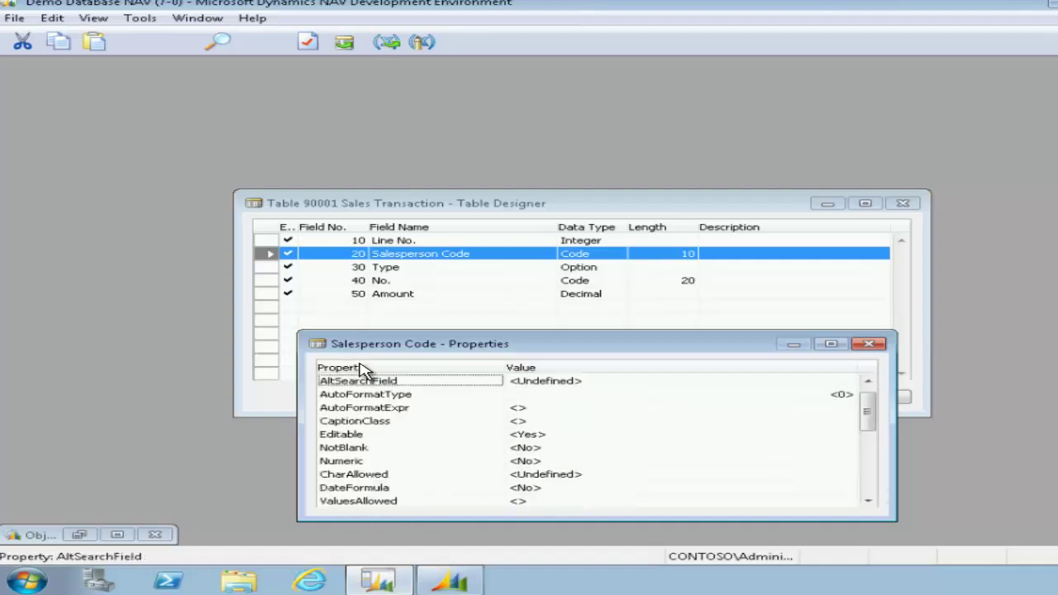
pyautogui.click(870, 432)
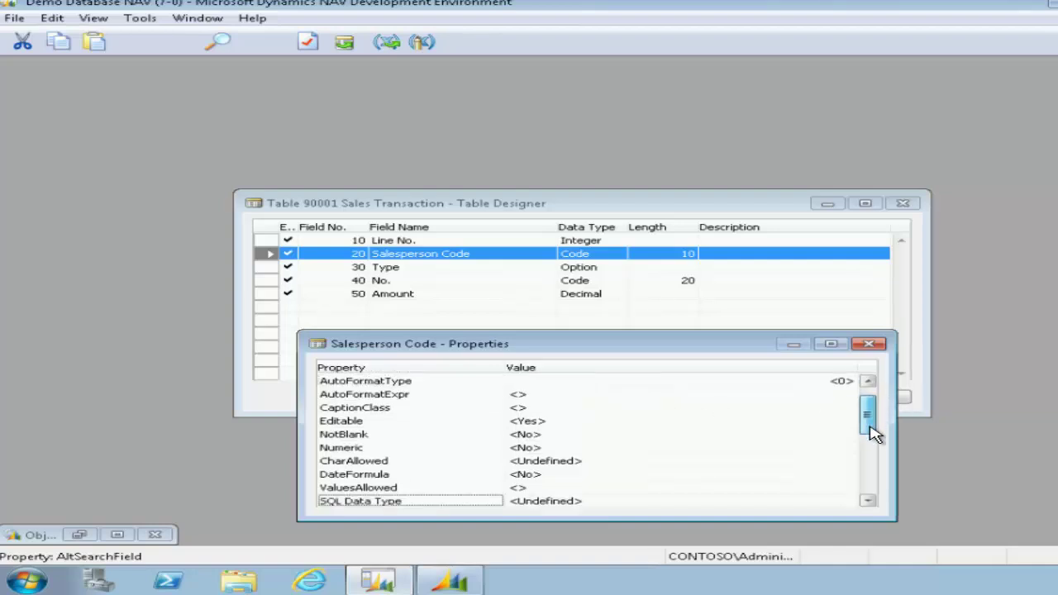
pyautogui.moveTo(874, 435); pyautogui.dragTo(885, 484)
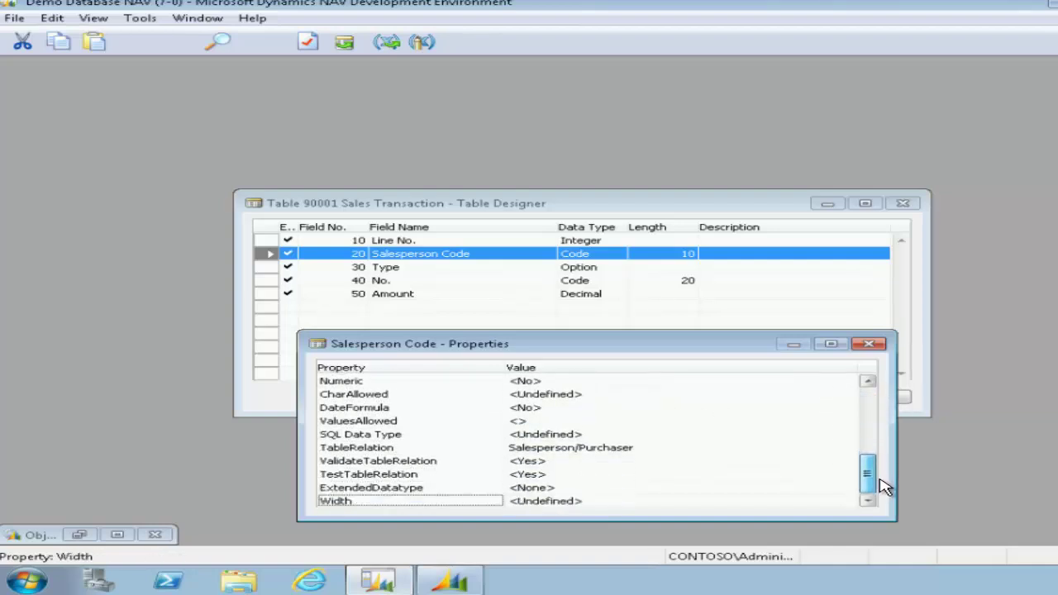
# Add a table filter on the Commission % field to the Salesperson/Purchaser table relation
pyautogui.click(556, 448)
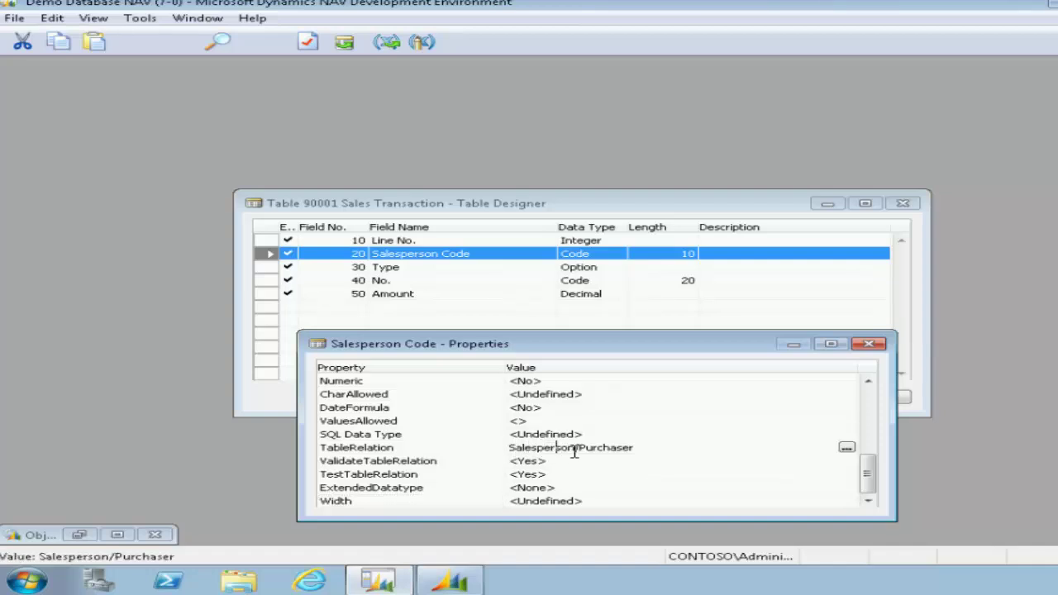
pyautogui.click(848, 447)
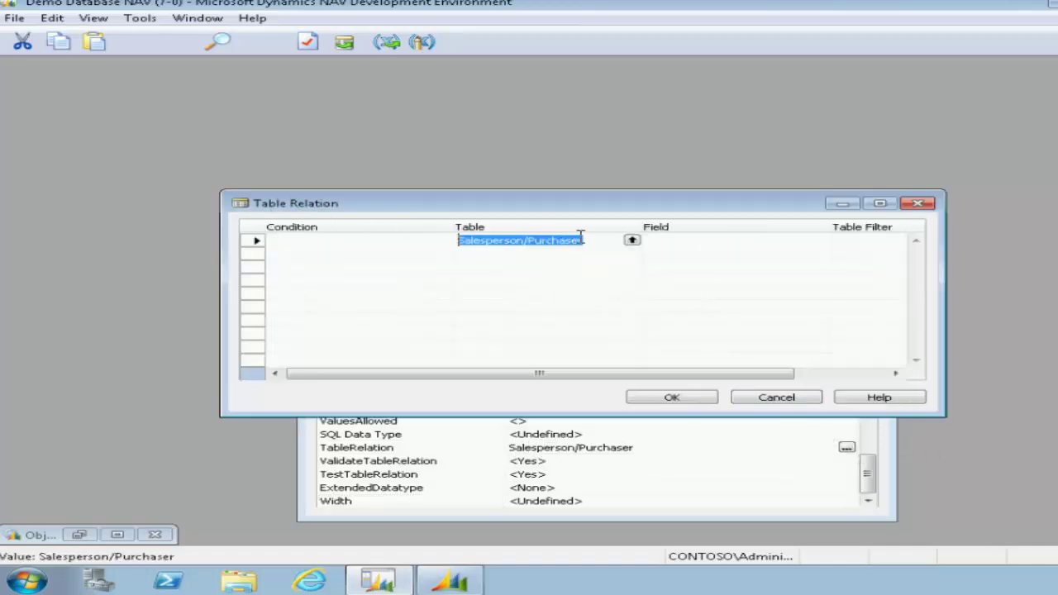
pyautogui.click(856, 243)
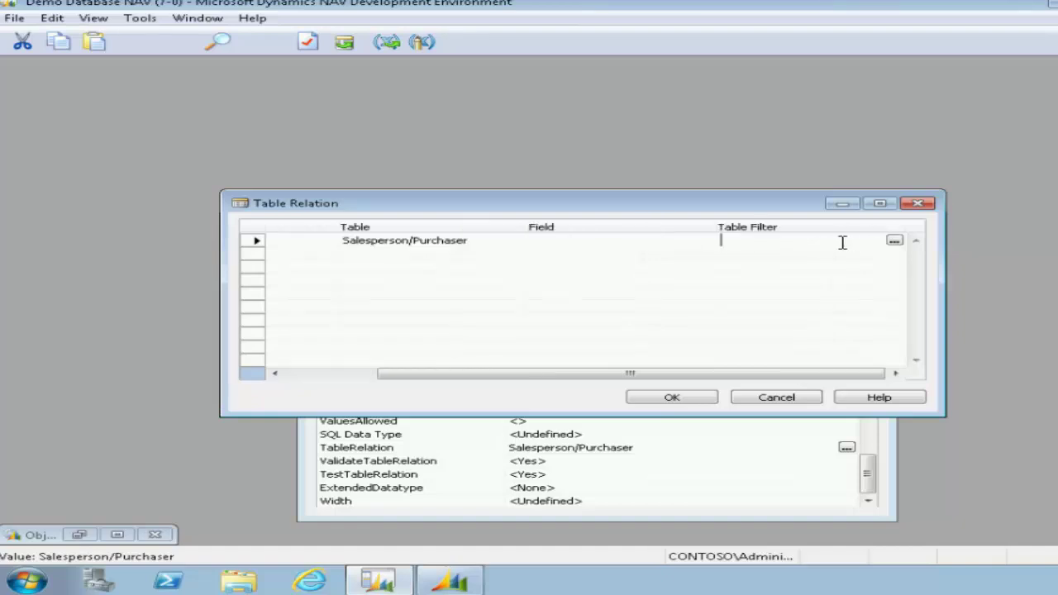
pyautogui.click(895, 239)
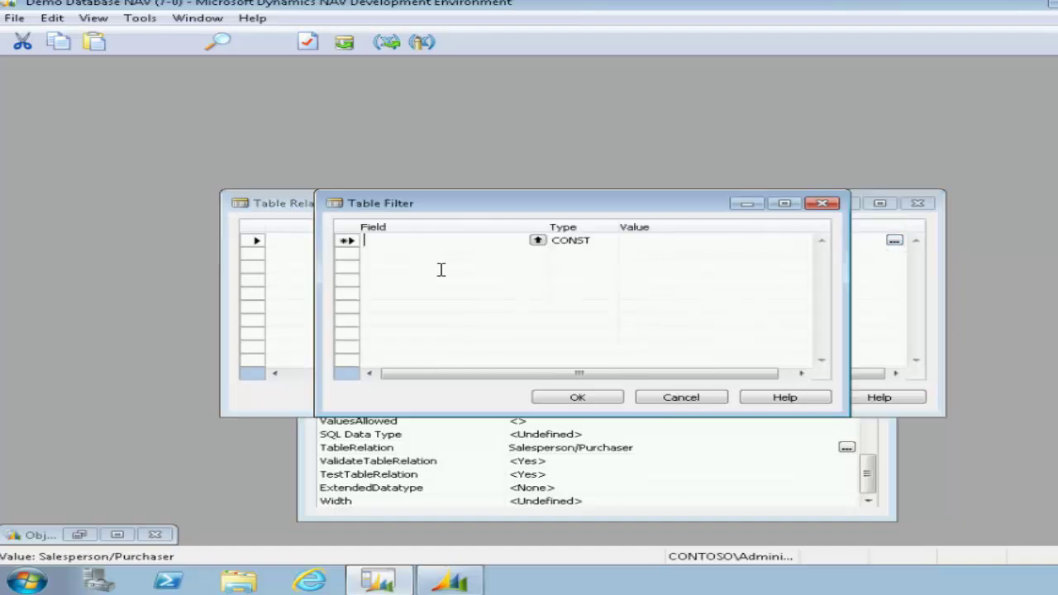
pyautogui.click(538, 241)
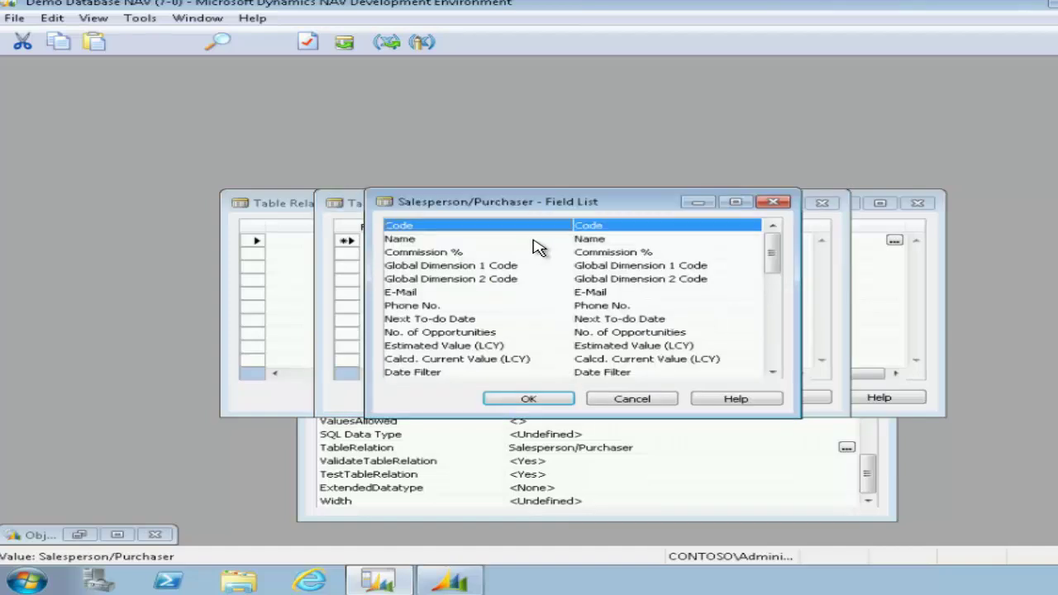
pyautogui.click(453, 254)
pyautogui.click(501, 398)
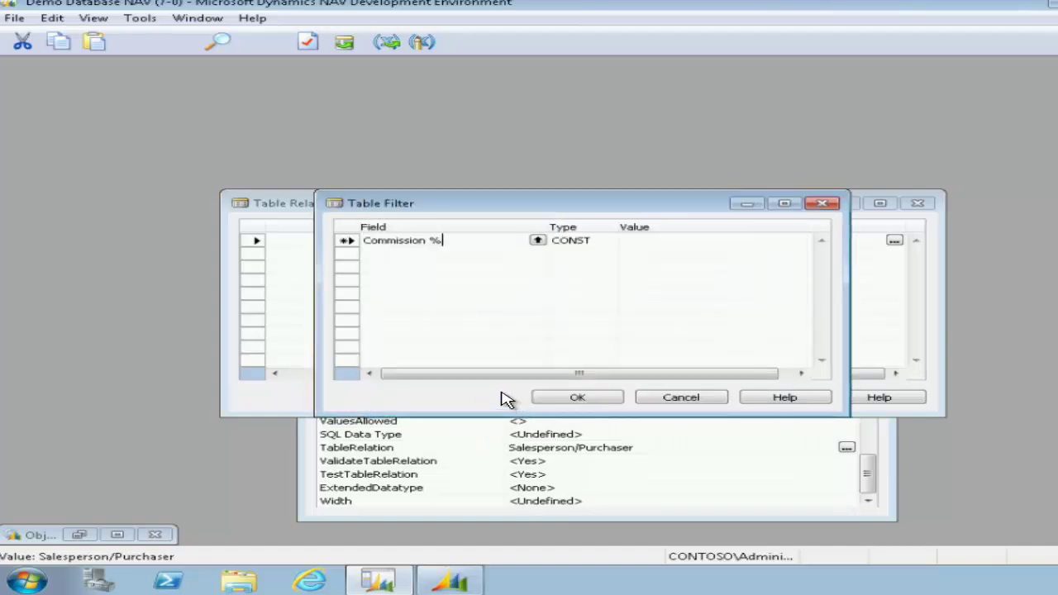
# Set the Commission % table filter to type FILTER with value >0 and accept the table relation
pyautogui.click(602, 241)
pyautogui.click(609, 241)
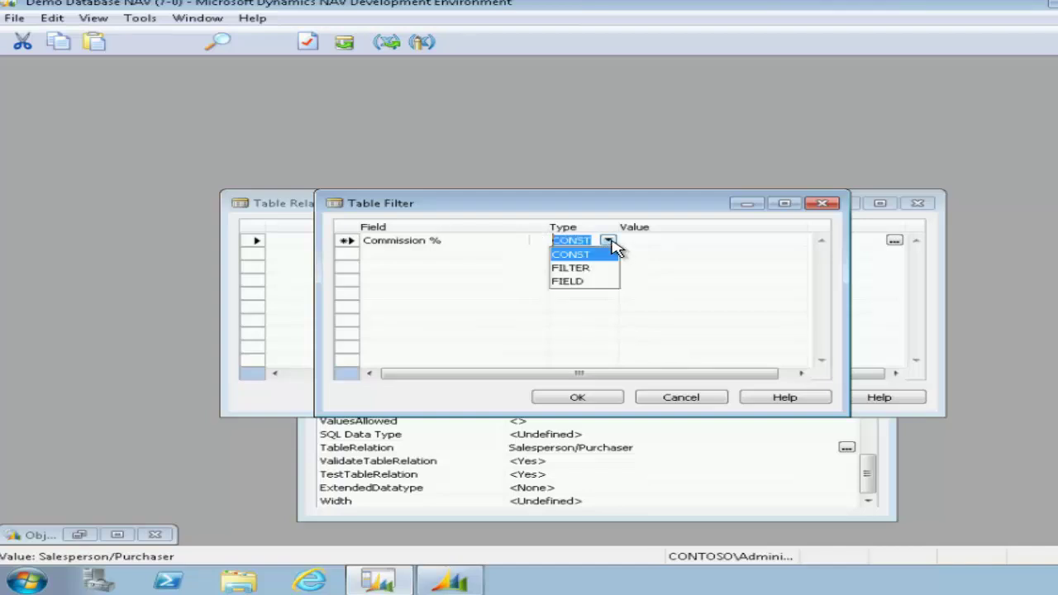
pyautogui.click(611, 243)
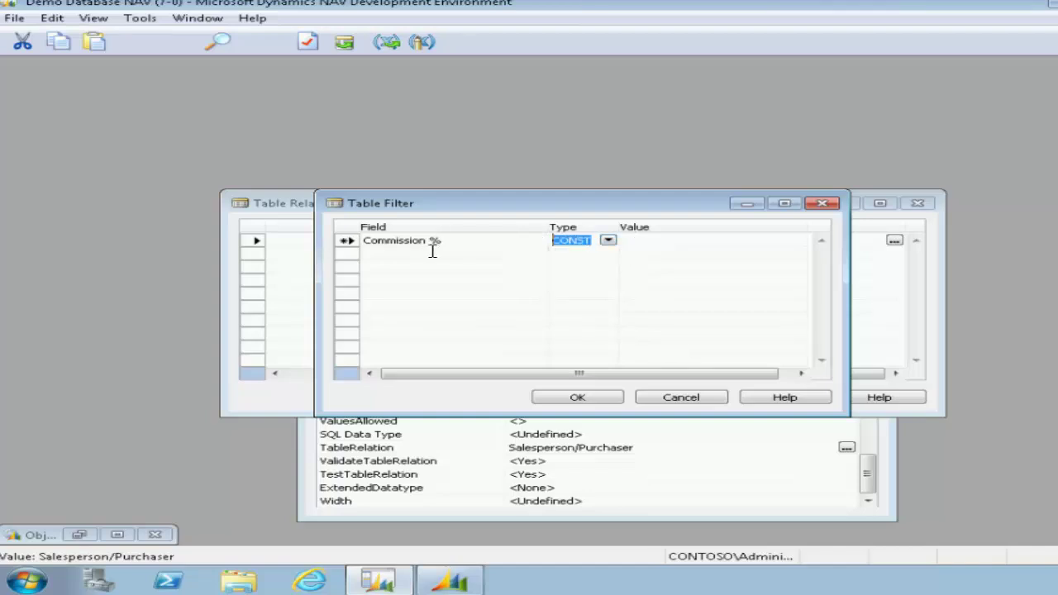
pyautogui.click(609, 241)
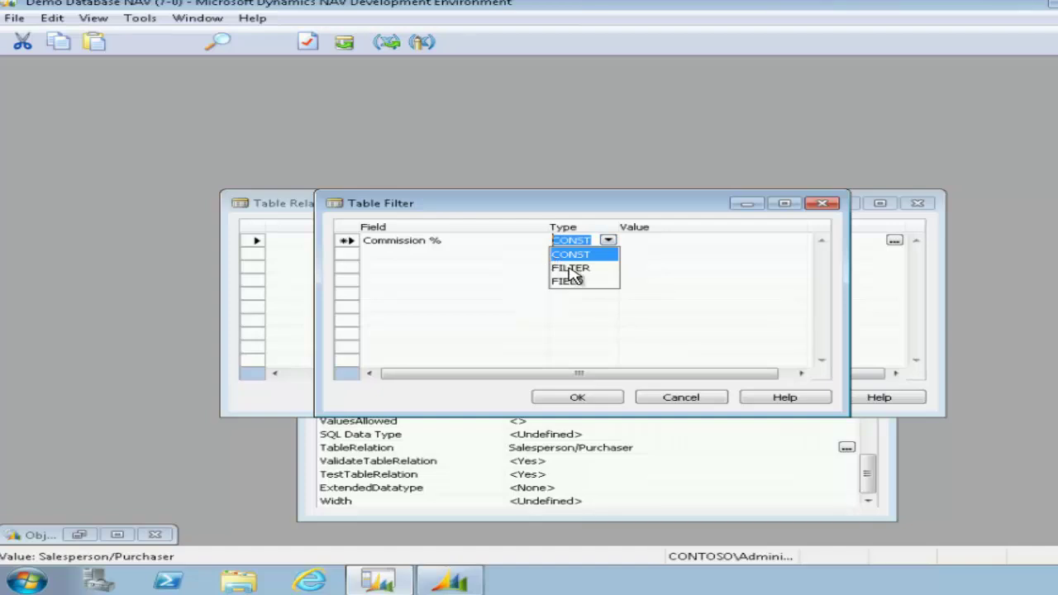
pyautogui.click(570, 269)
pyautogui.click(642, 240)
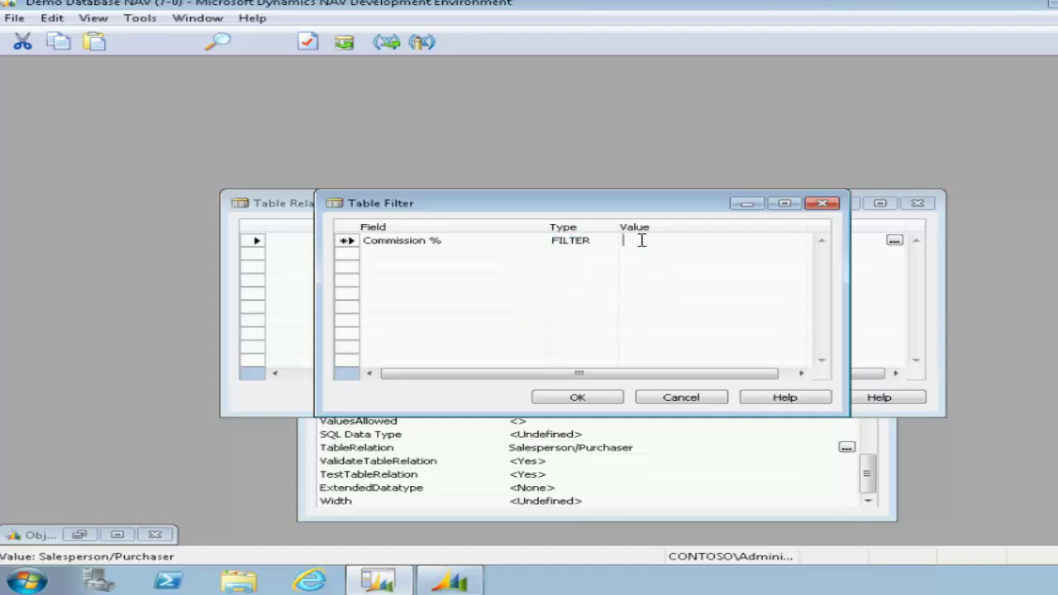
pyautogui.click(589, 400)
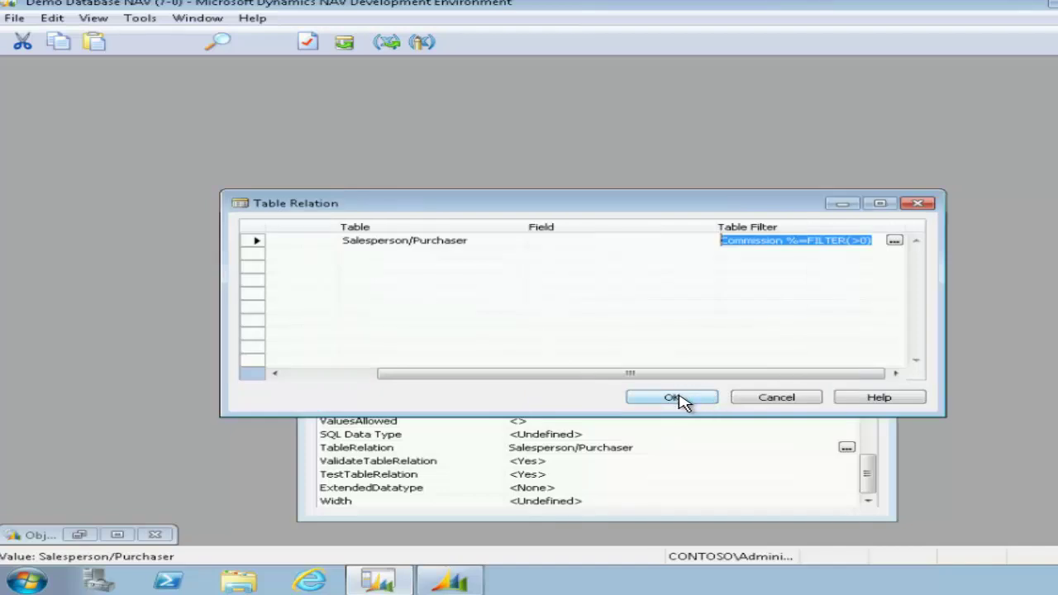
pyautogui.click(672, 398)
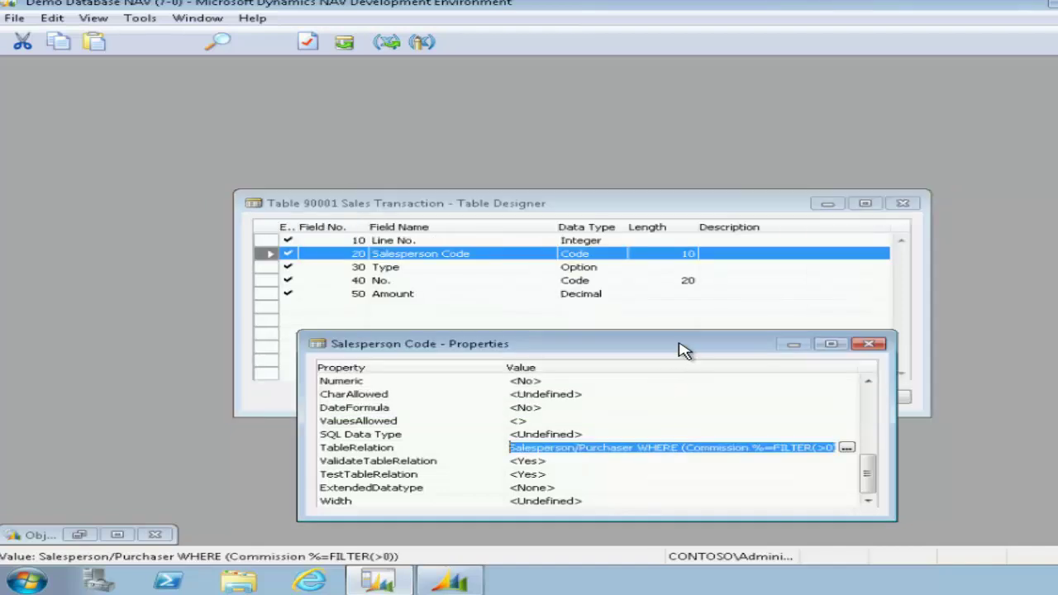
# Close the Salesperson Code properties, then save and compile the Sales Transaction table
pyautogui.hotkey('alt', '-')
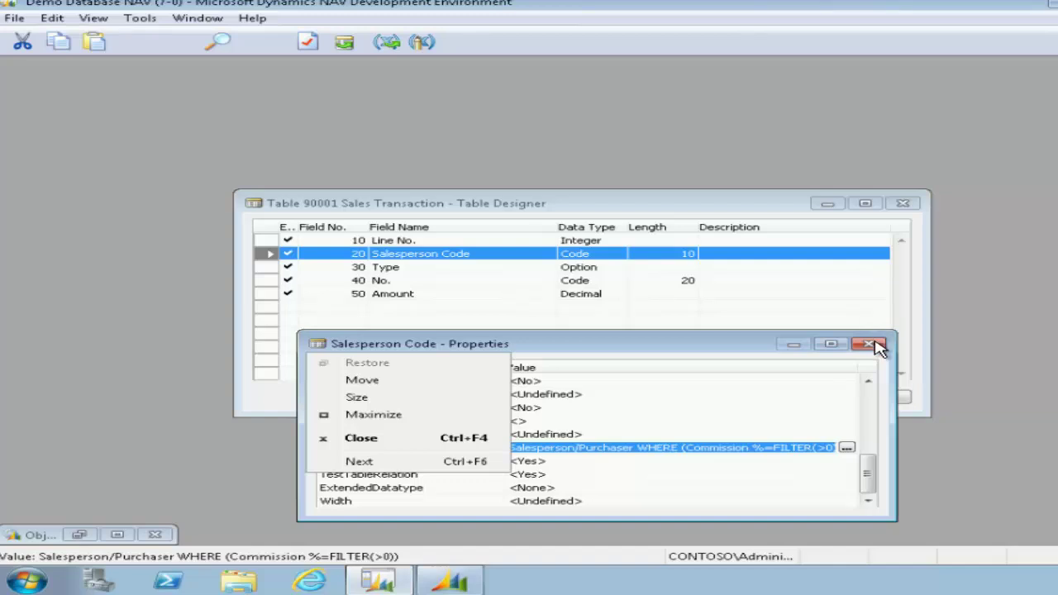
pyautogui.click(875, 345)
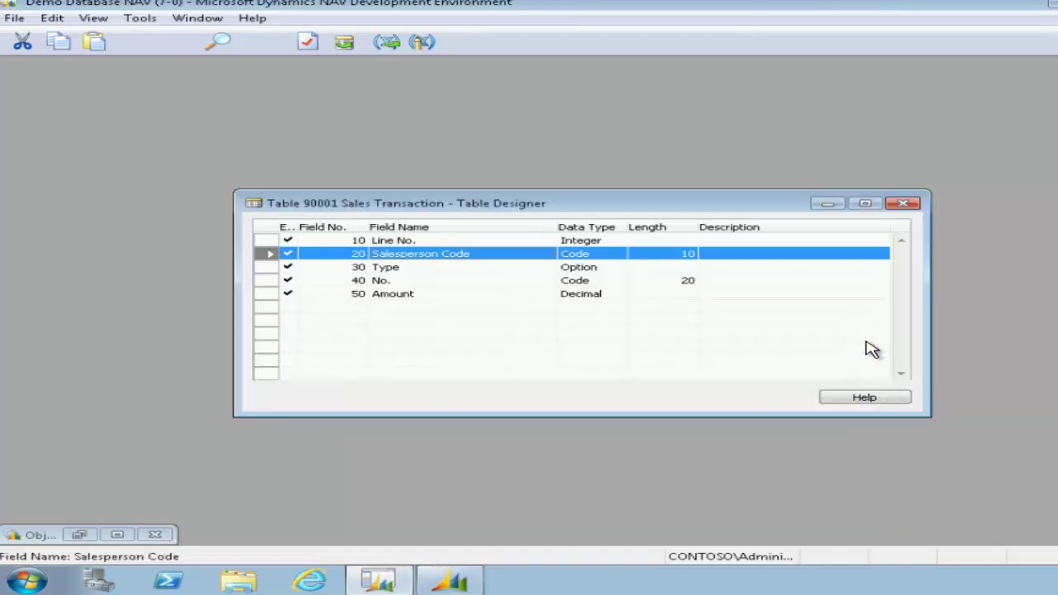
pyautogui.click(903, 204)
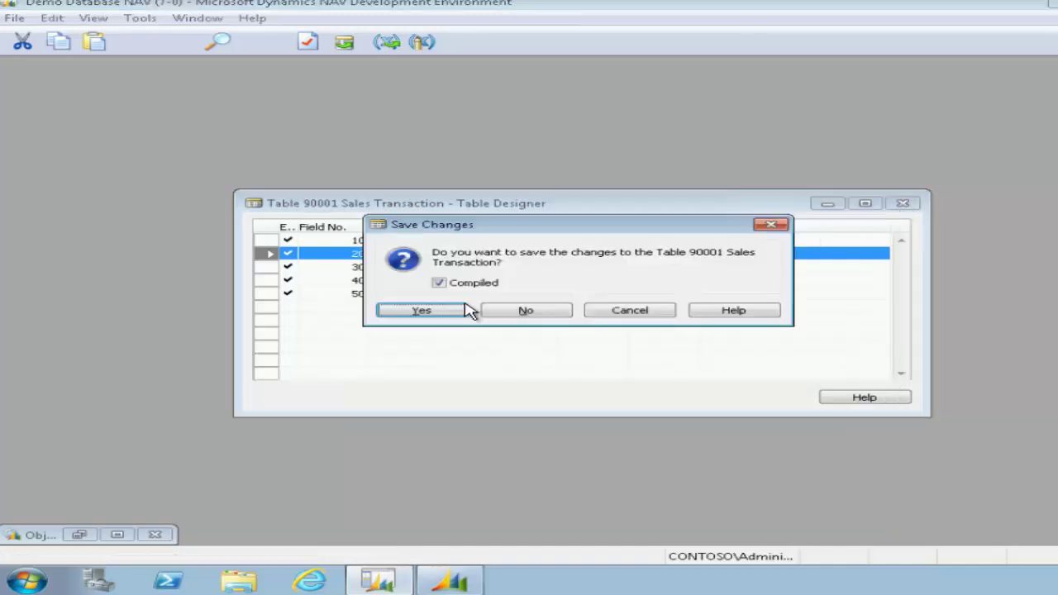
pyautogui.click(438, 314)
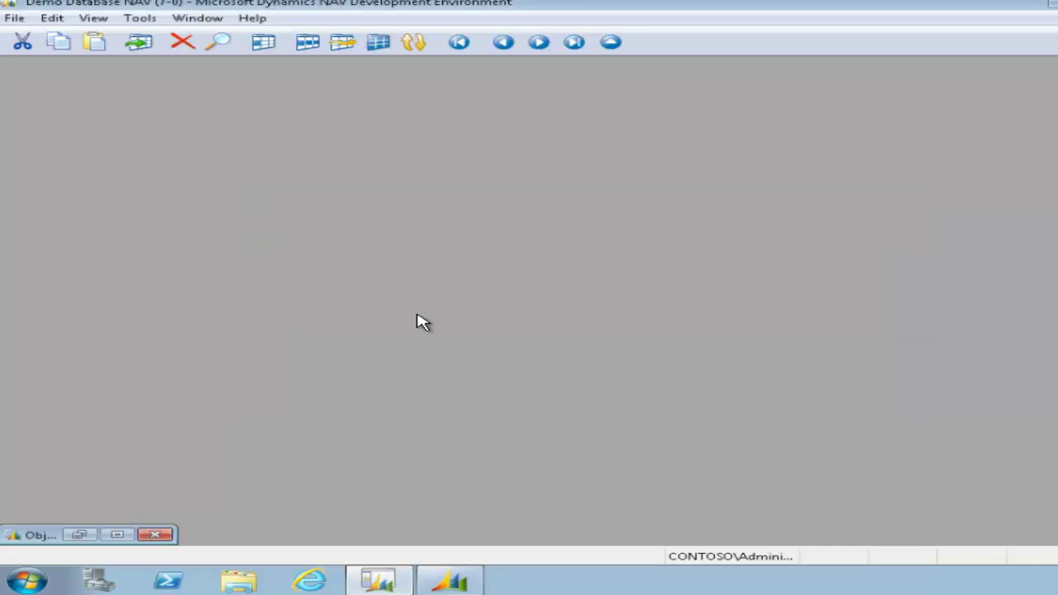
pyautogui.click(122, 534)
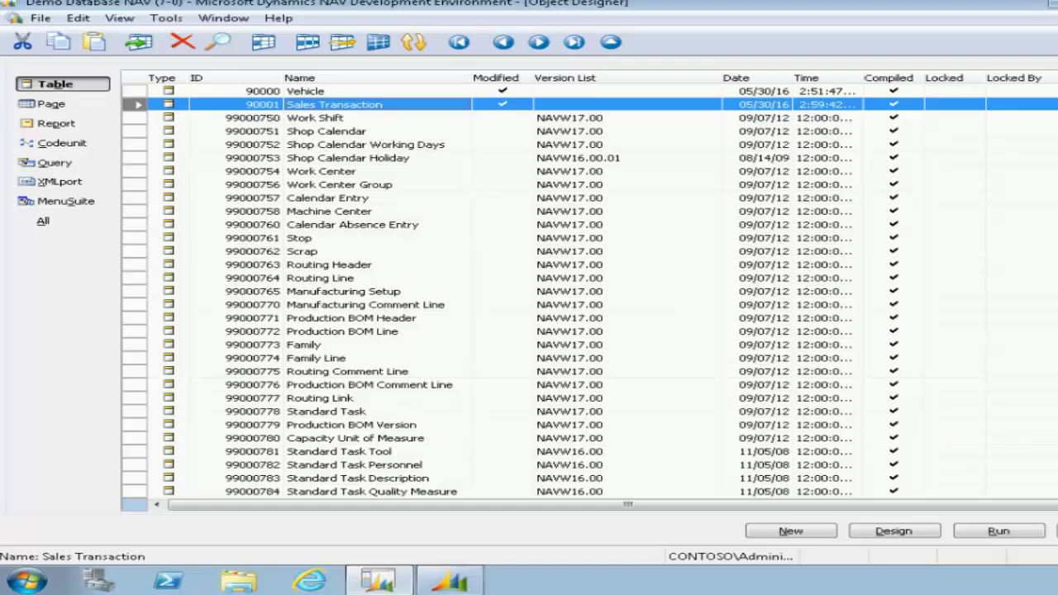
pyautogui.click(1057, 18)
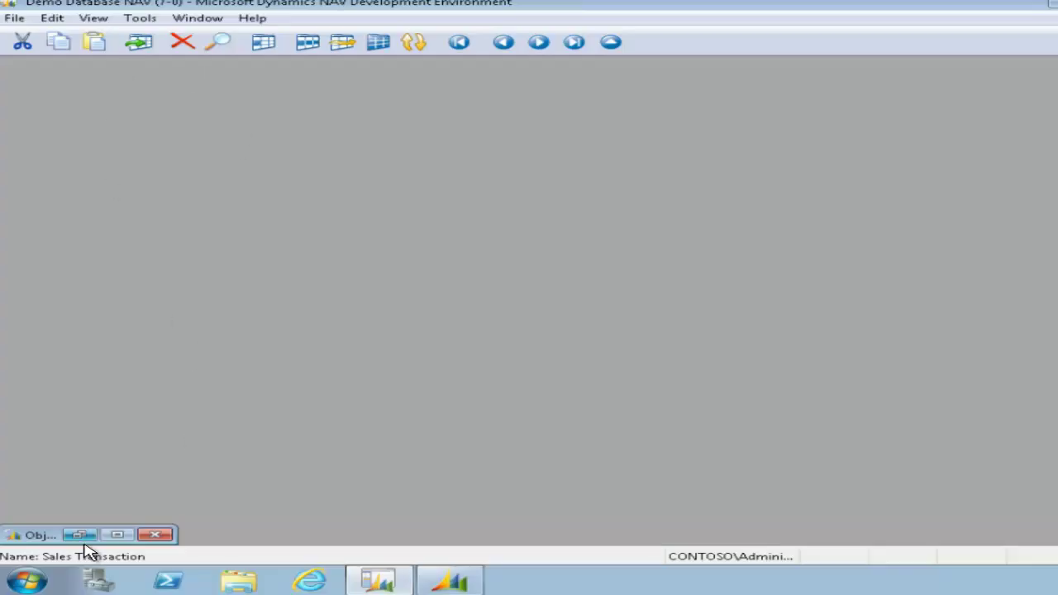
pyautogui.click(94, 18)
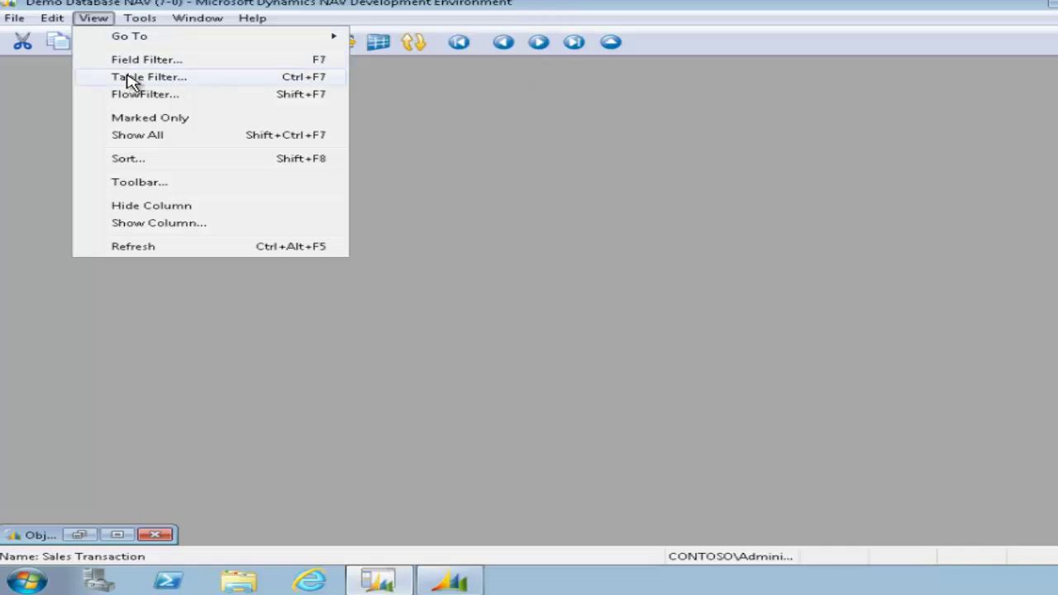
pyautogui.moveTo(123, 43)
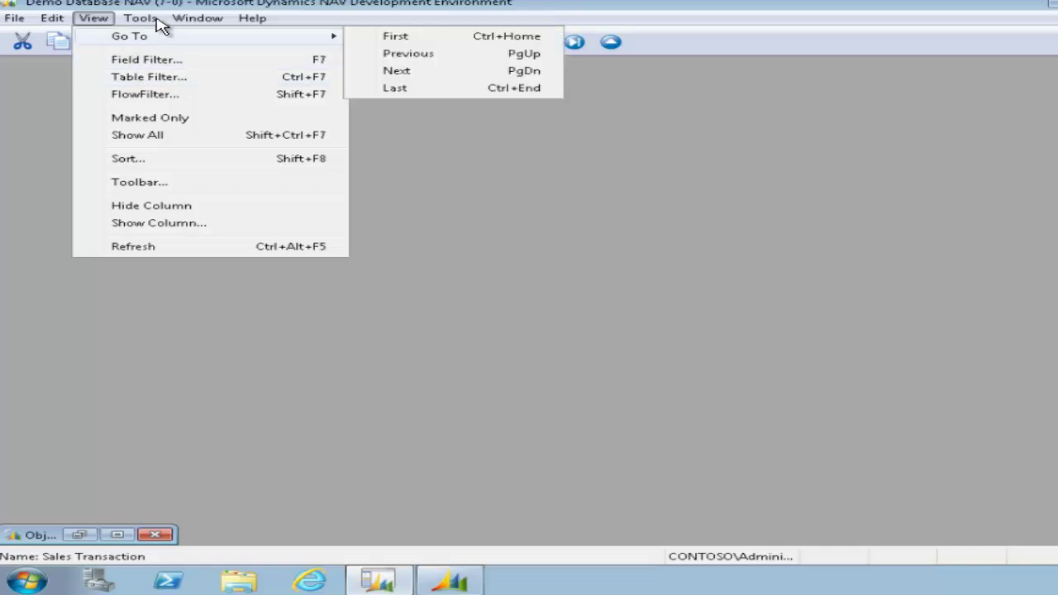
pyautogui.moveTo(192, 22)
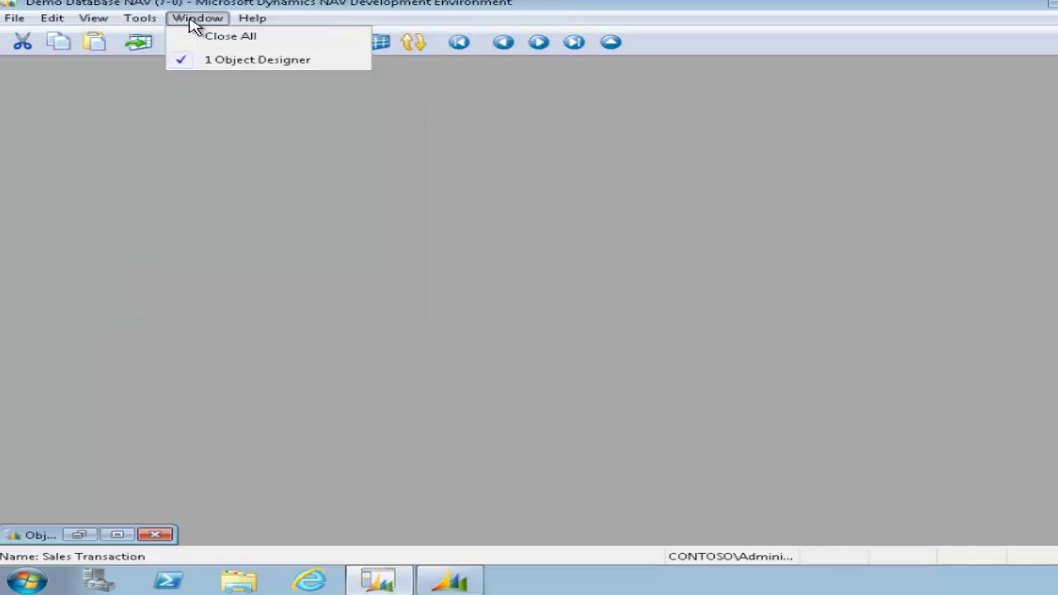
# Reopen table 90001 Sales Transaction in design mode from the Object Designer's table list
pyautogui.doubleClick(36, 536)
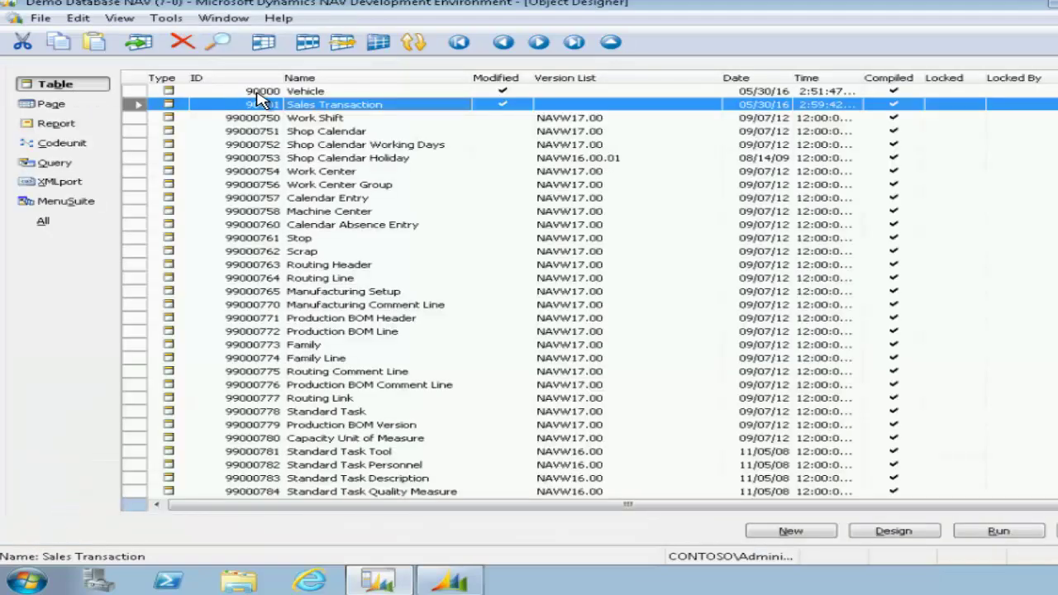
pyautogui.click(349, 106)
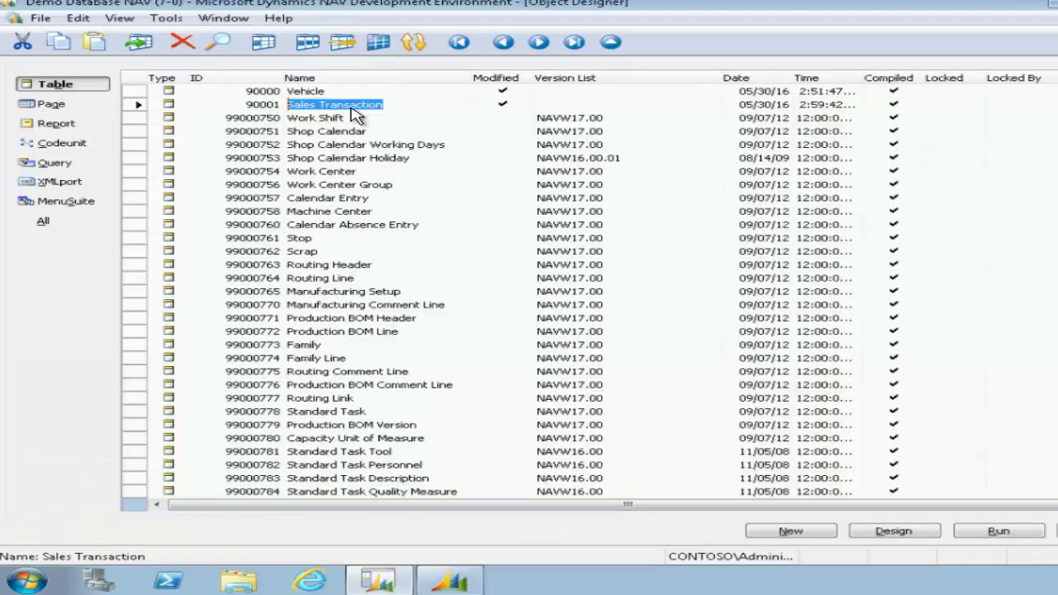
pyautogui.click(269, 106)
pyautogui.click(896, 532)
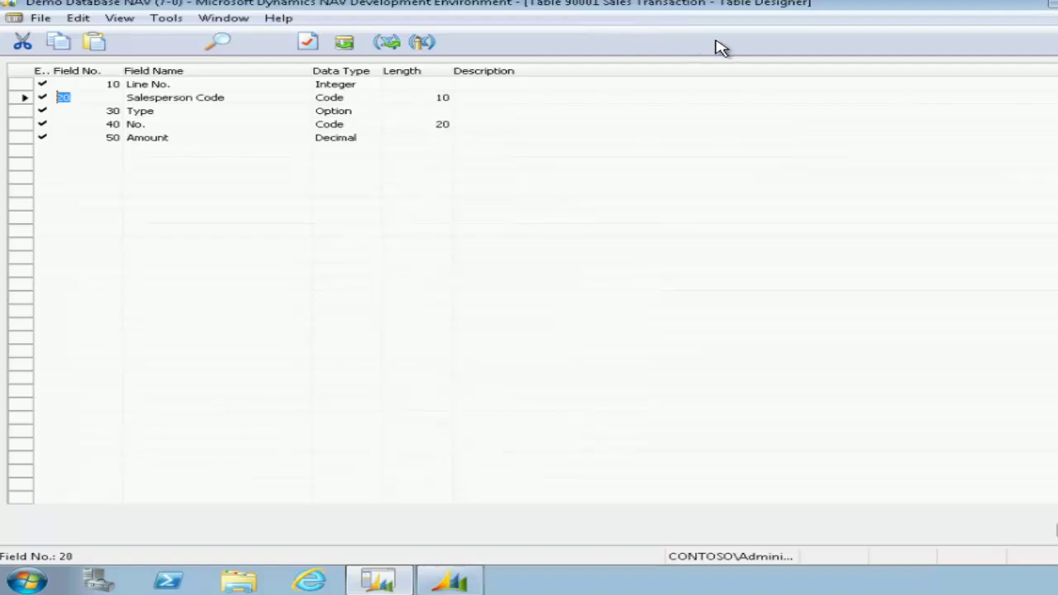
pyautogui.click(1057, 18)
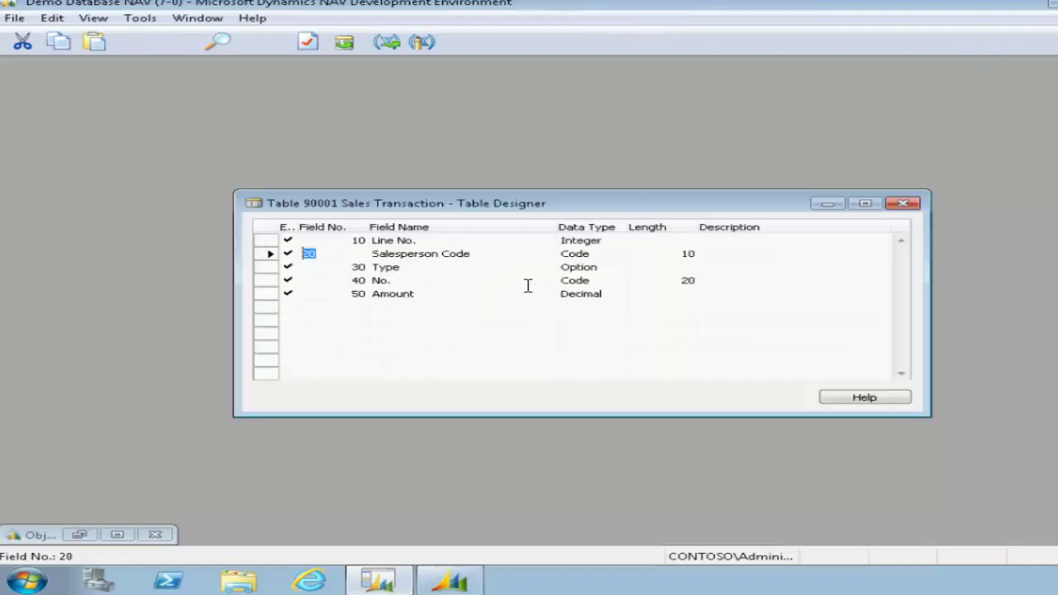
# Open the properties of the No. field and move their window above the field list
pyautogui.press('Tab')
pyautogui.click(386, 280)
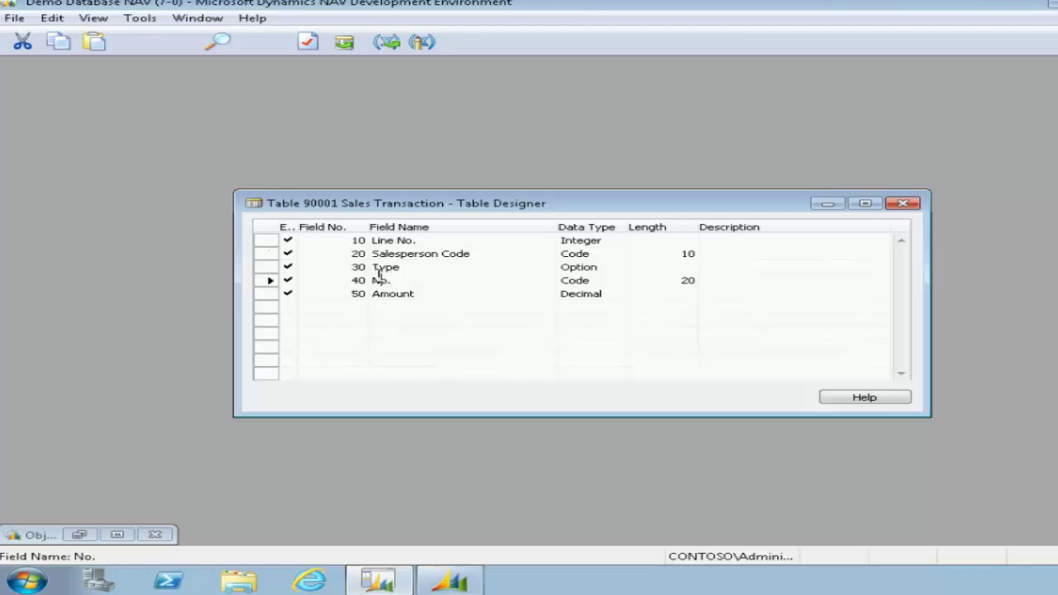
pyautogui.click(94, 20)
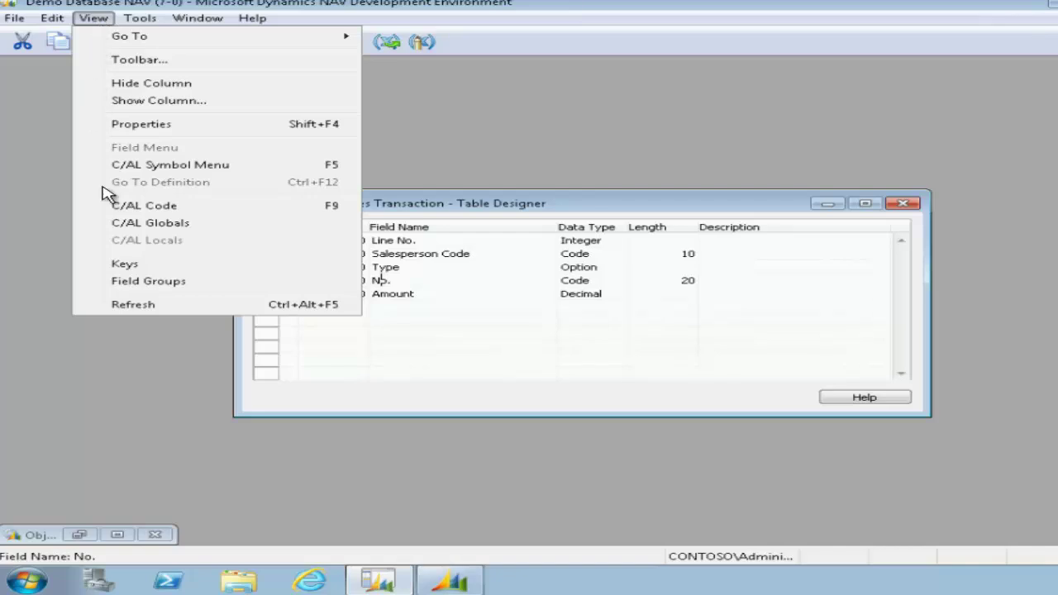
pyautogui.click(140, 125)
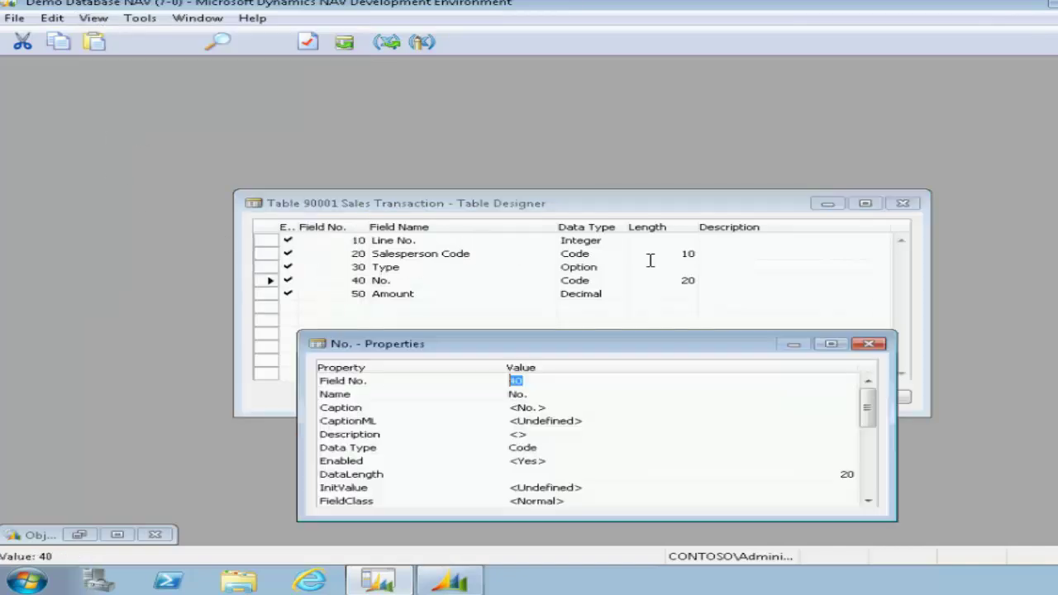
pyautogui.moveTo(704, 343); pyautogui.dragTo(675, 161)
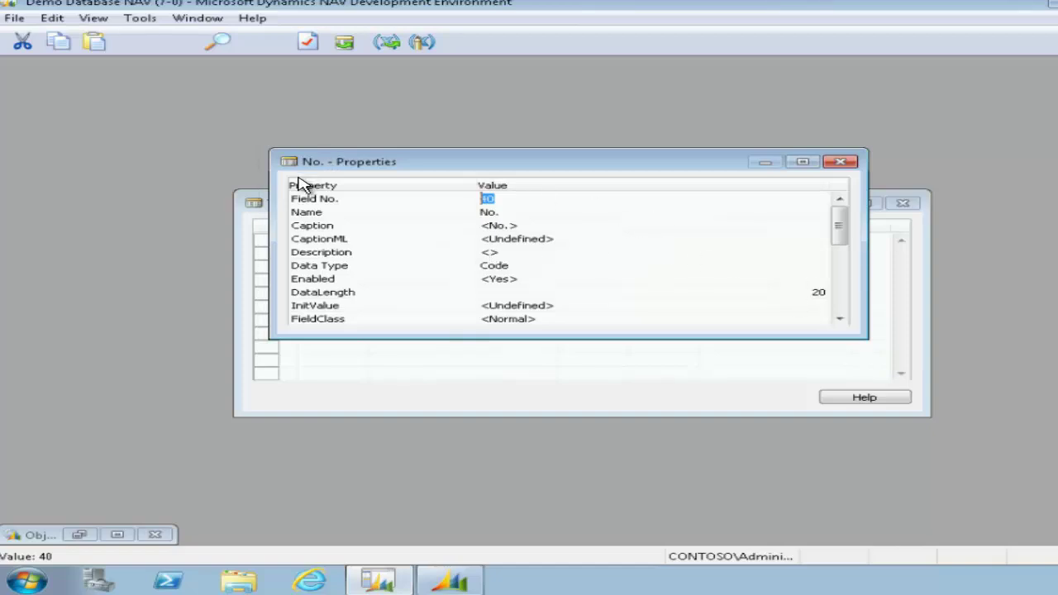
pyautogui.click(334, 197)
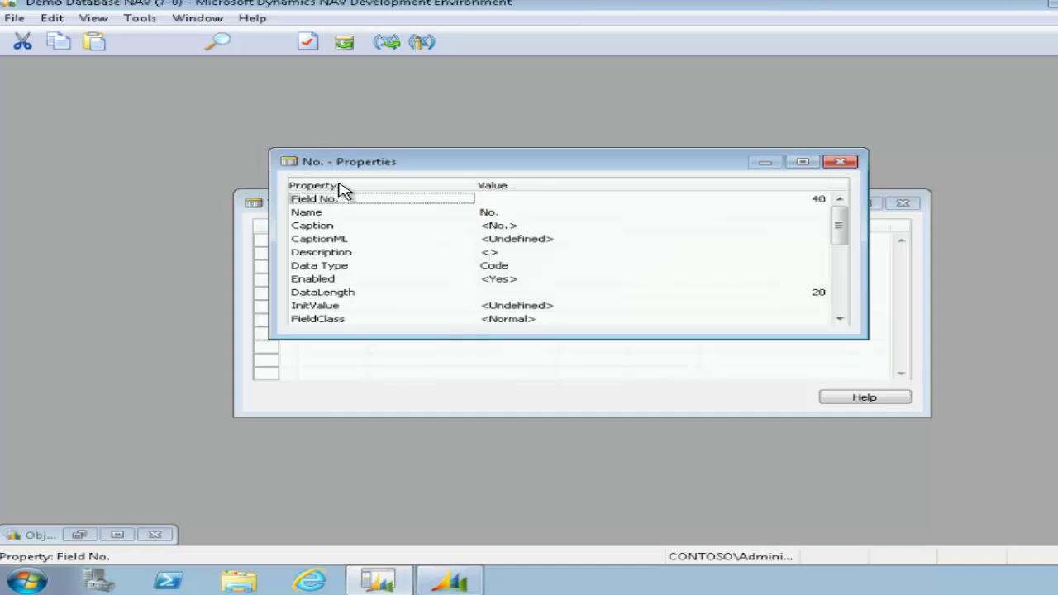
# Add the condition Type=CONST(G/L Account) to the No. field's TableRelation property
pyautogui.moveTo(836, 236); pyautogui.dragTo(854, 304)
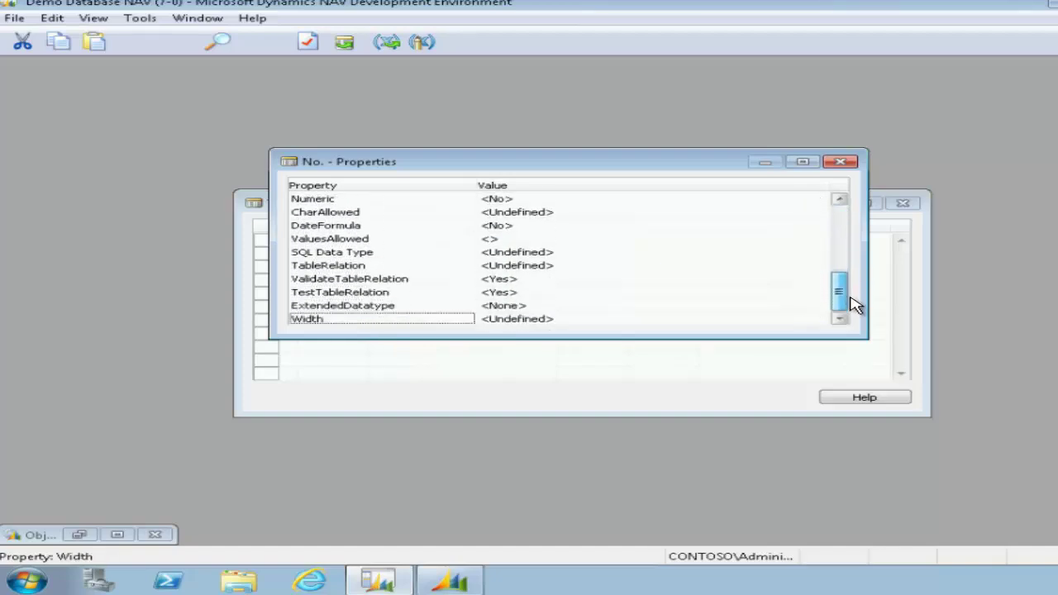
pyautogui.click(506, 264)
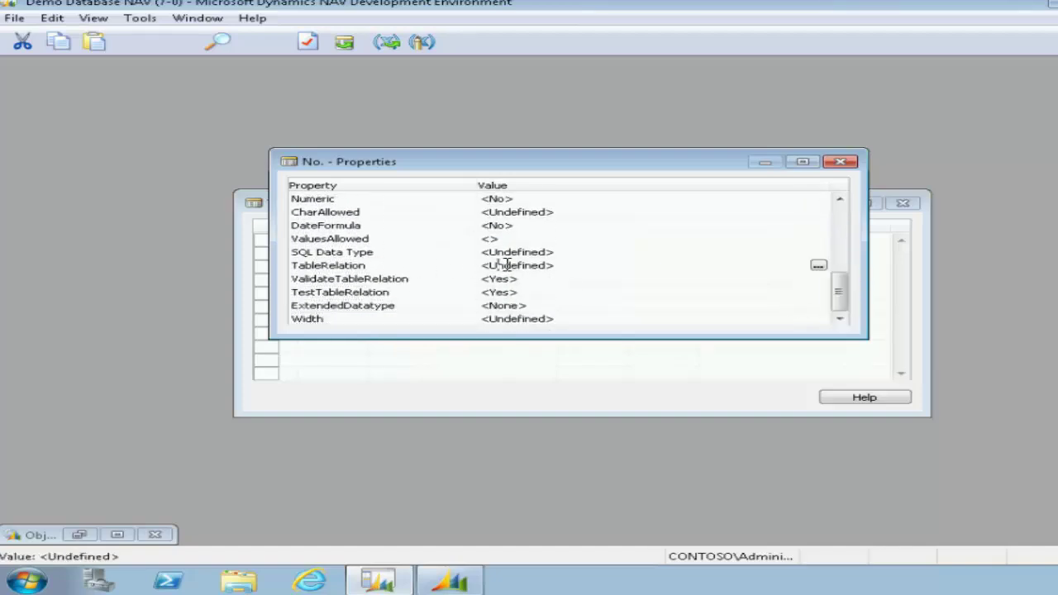
pyautogui.click(819, 268)
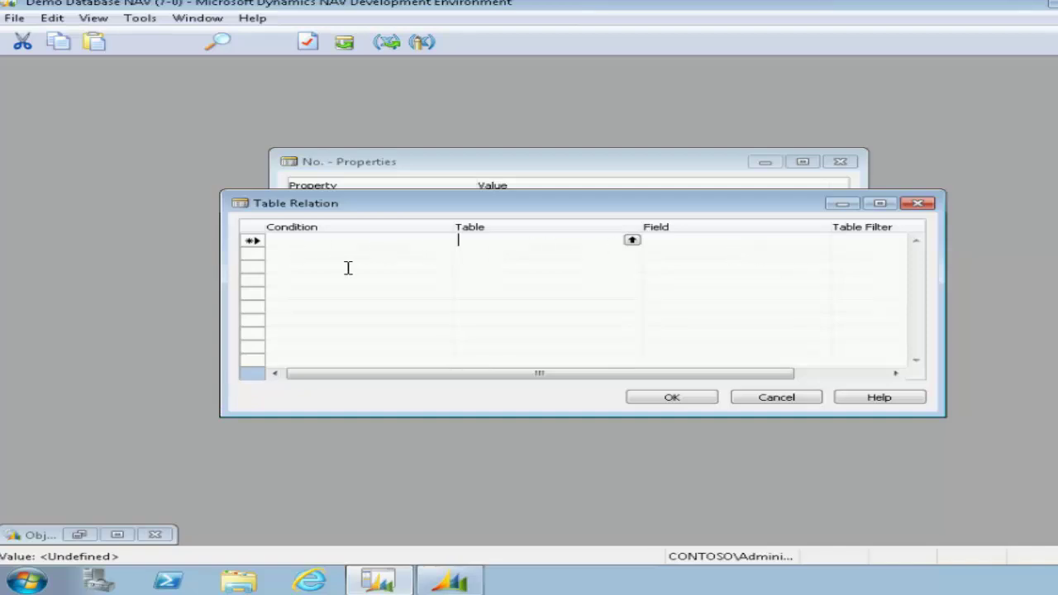
pyautogui.click(362, 241)
pyautogui.click(443, 241)
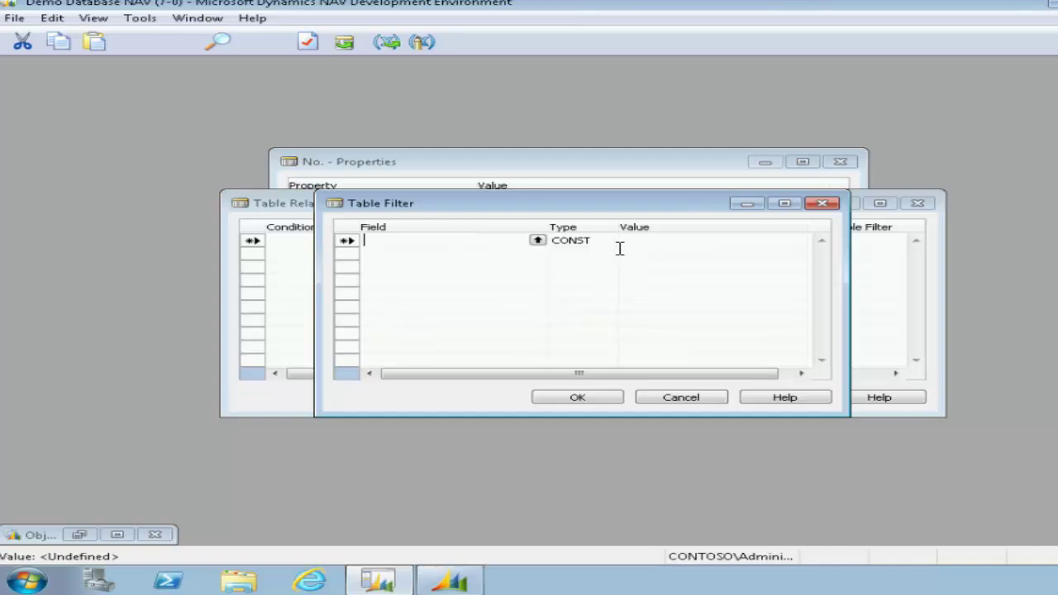
pyautogui.click(677, 397)
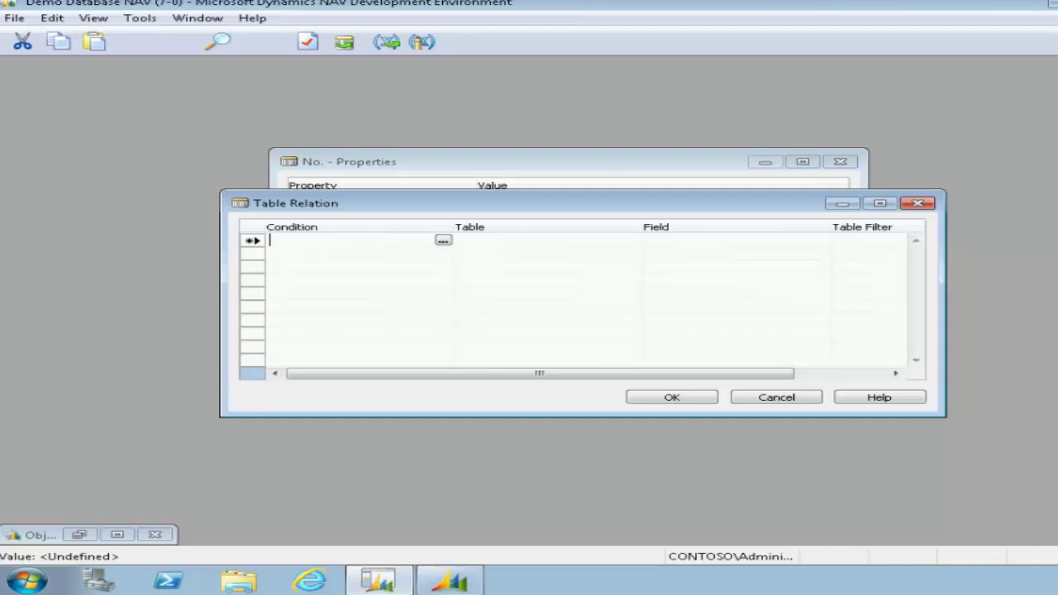
pyautogui.write('Type=CONST(G/L Account)')
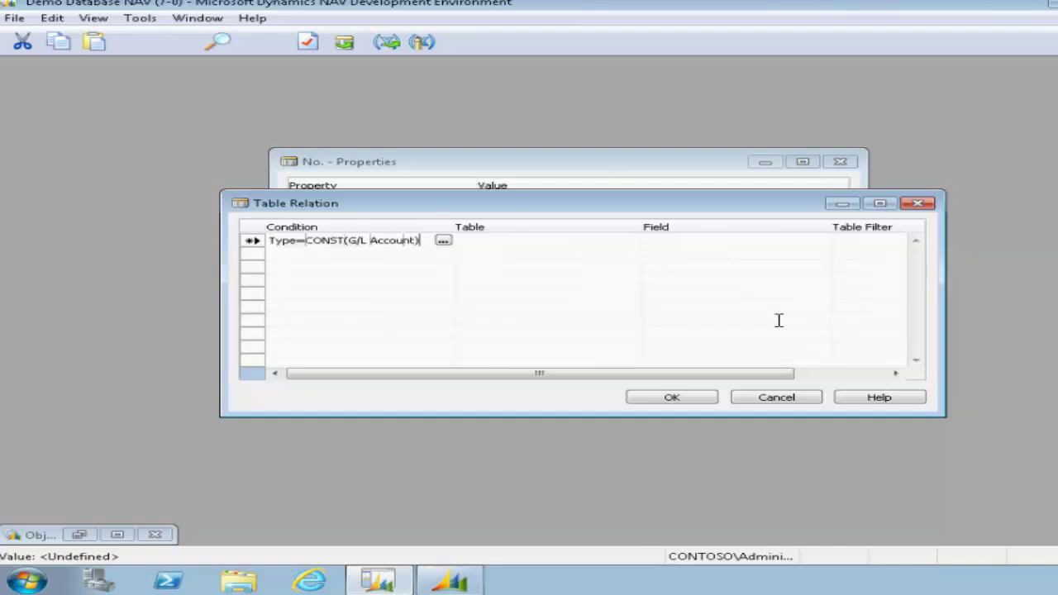
# Relate the Type=CONST(G/L Account) condition to the G/L Account table and accept the table relation
pyautogui.click(589, 245)
pyautogui.write('g/l')
pyautogui.press('Tab')
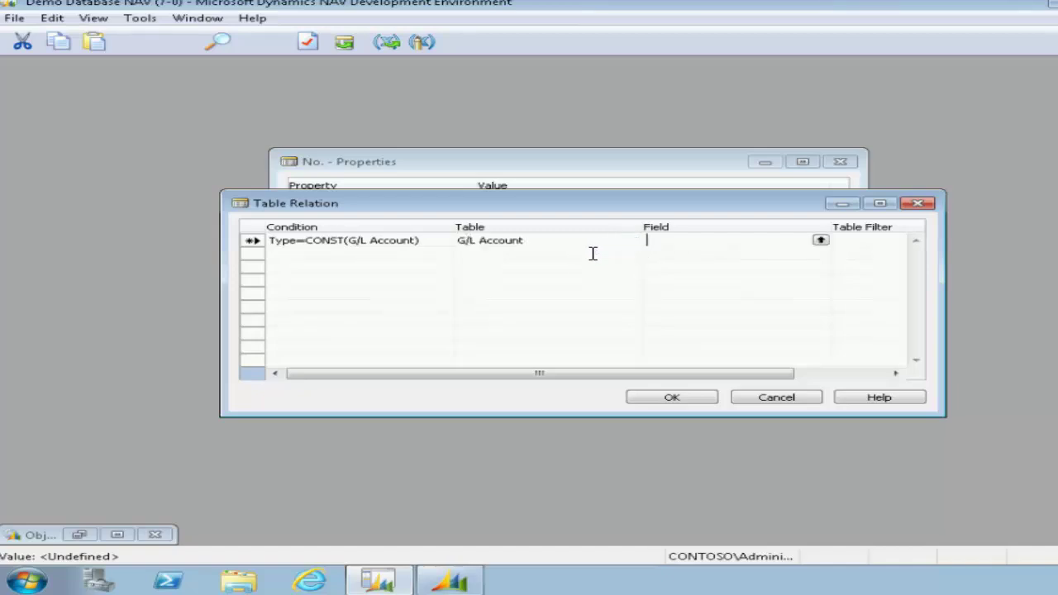
pyautogui.click(323, 255)
pyautogui.click(699, 401)
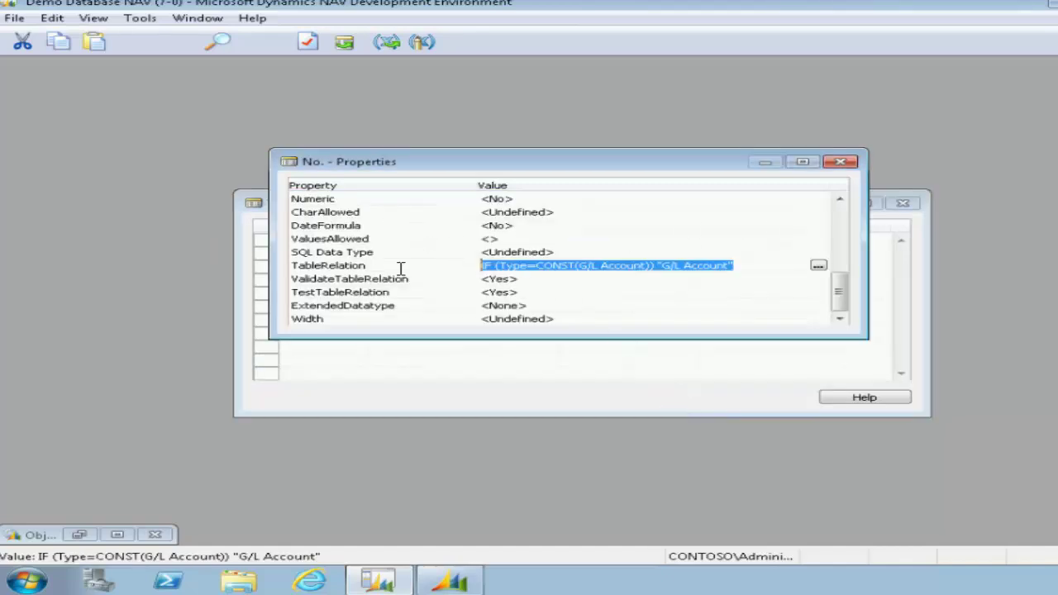
# Look through the No. field's property list, including its TableRelation value
pyautogui.press('Up')
pyautogui.press('Up')
pyautogui.press('Up')
pyautogui.press('Up')
pyautogui.press('Up')
pyautogui.press('Up')
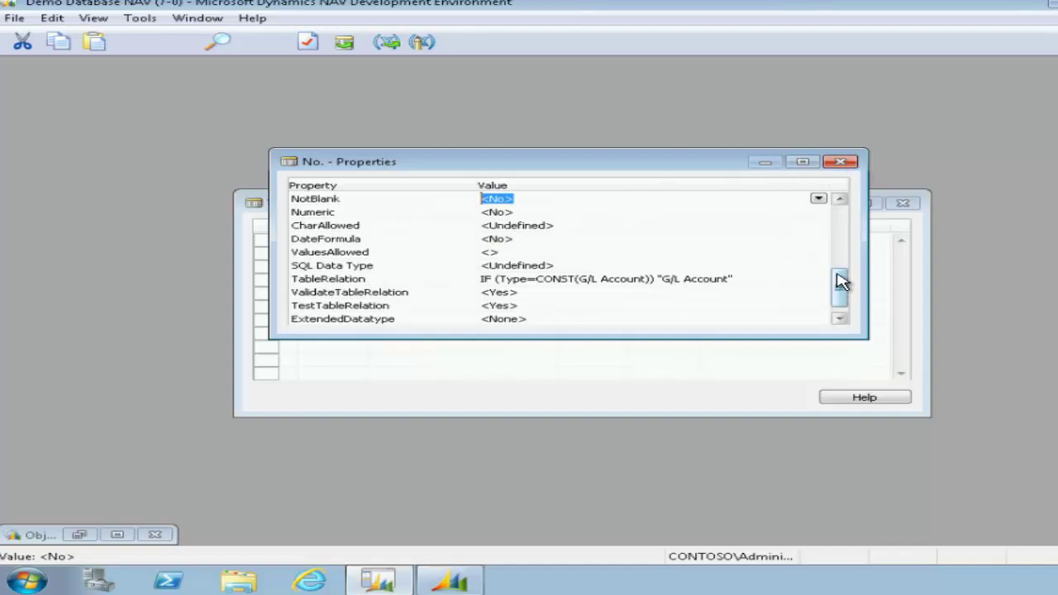
pyautogui.press('Up')
pyautogui.press('Up')
pyautogui.press('Up')
pyautogui.moveTo(840, 274)
pyautogui.mouseDown()
pyautogui.moveTo(844, 218)
pyautogui.moveTo(854, 280)
pyautogui.mouseUp()
pyautogui.press('Down')
pyautogui.press('Down')
pyautogui.press('Down')
pyautogui.press('Down')
pyautogui.press('Down')
pyautogui.press('Down')
pyautogui.press('Down')
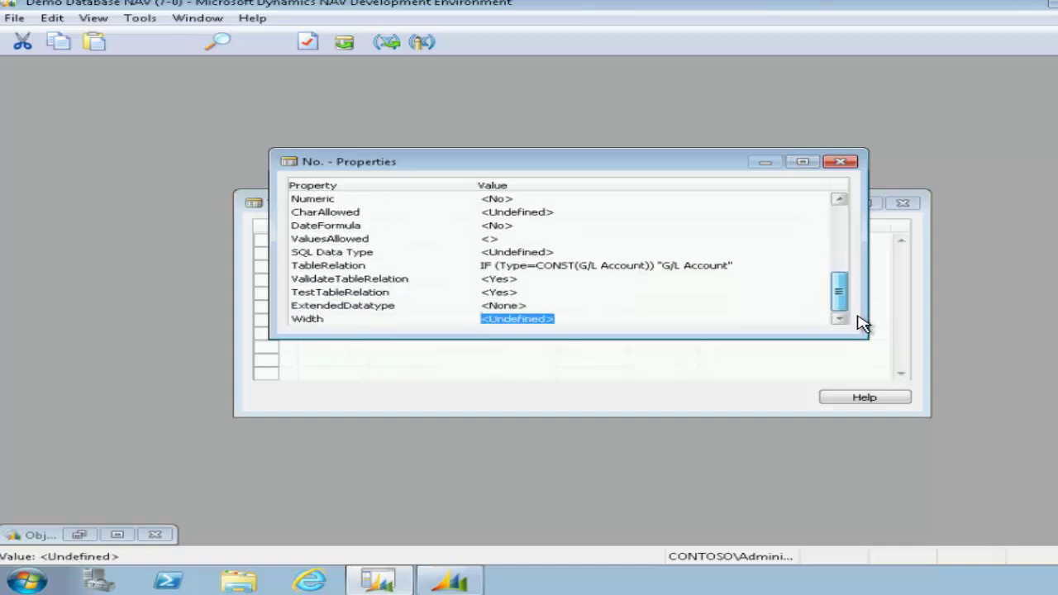
pyautogui.click(841, 162)
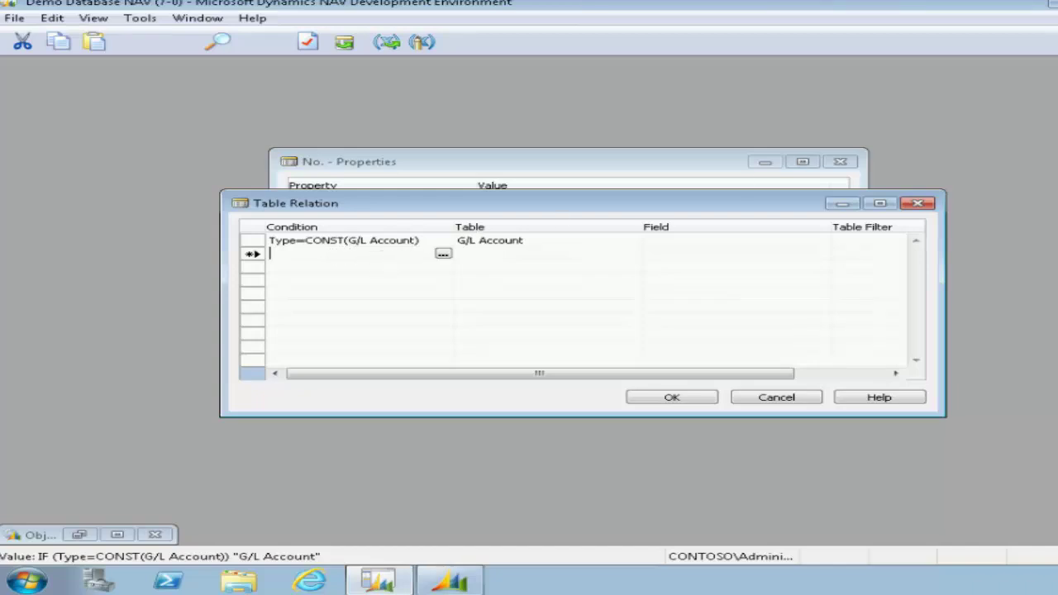
# Add the condition Type=CONST(Item) to the table relation and relate it to the Item table
pyautogui.write('Type=CONST(Item')
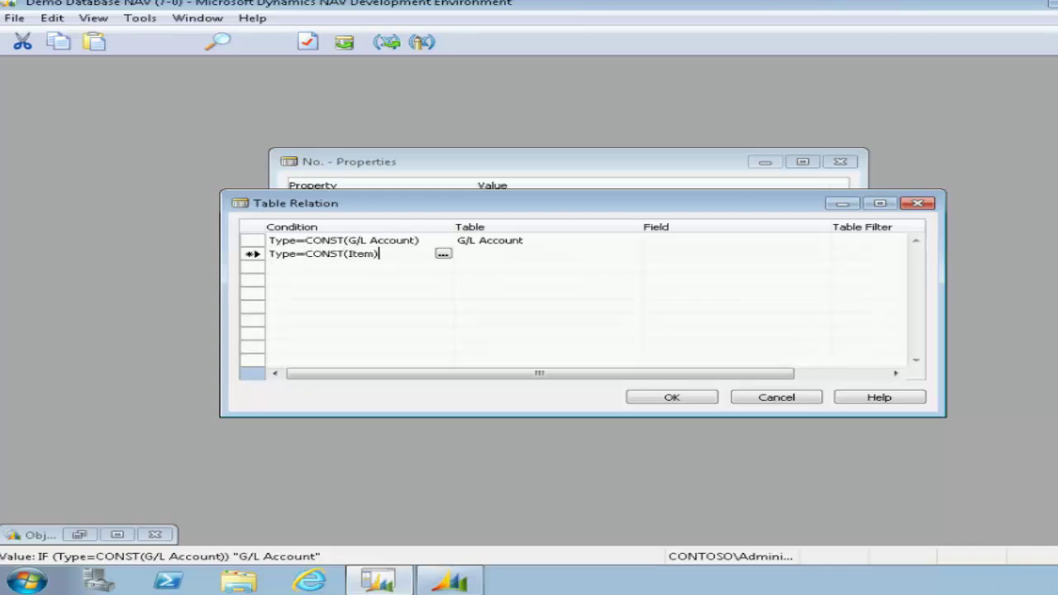
pyautogui.click(514, 253)
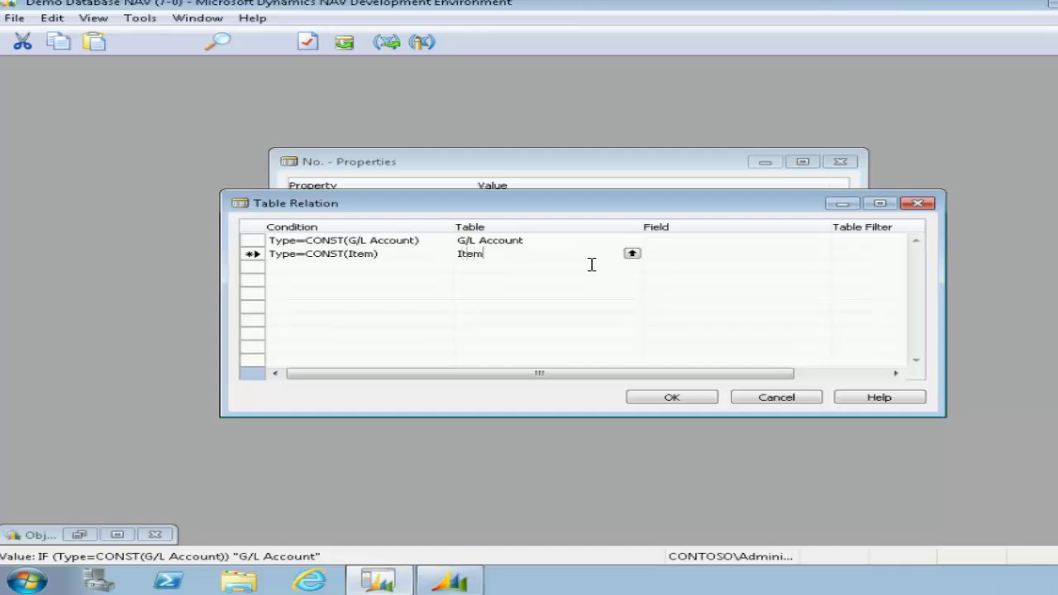
pyautogui.press('Tab')
# Add the condition Type=CONST(Resource) on the next line and relate it to the Resource table
pyautogui.click(297, 265)
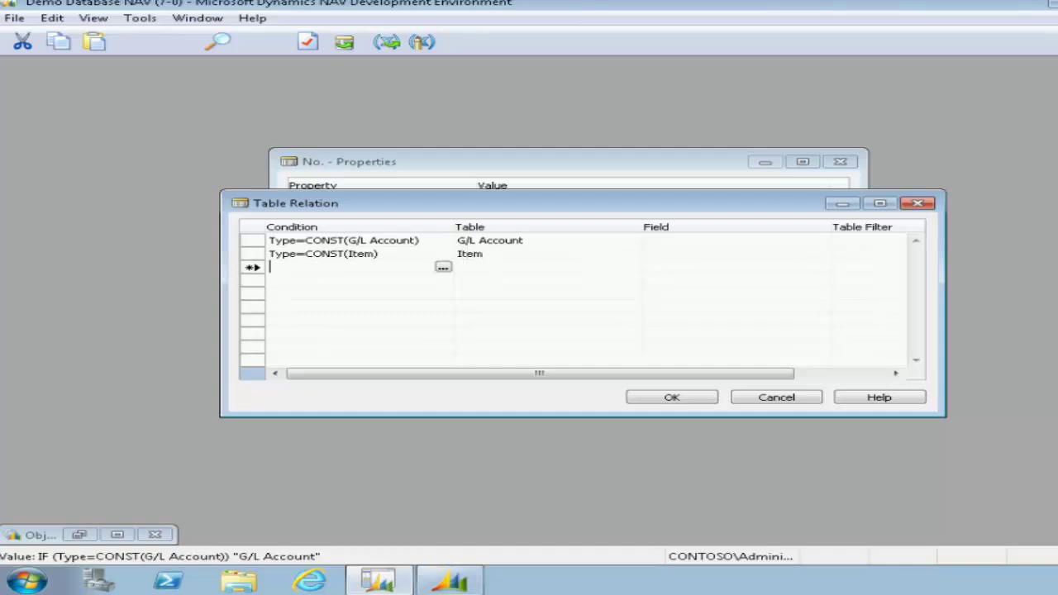
pyautogui.write('Type=CONST(Resource)')
pyautogui.click(478, 265)
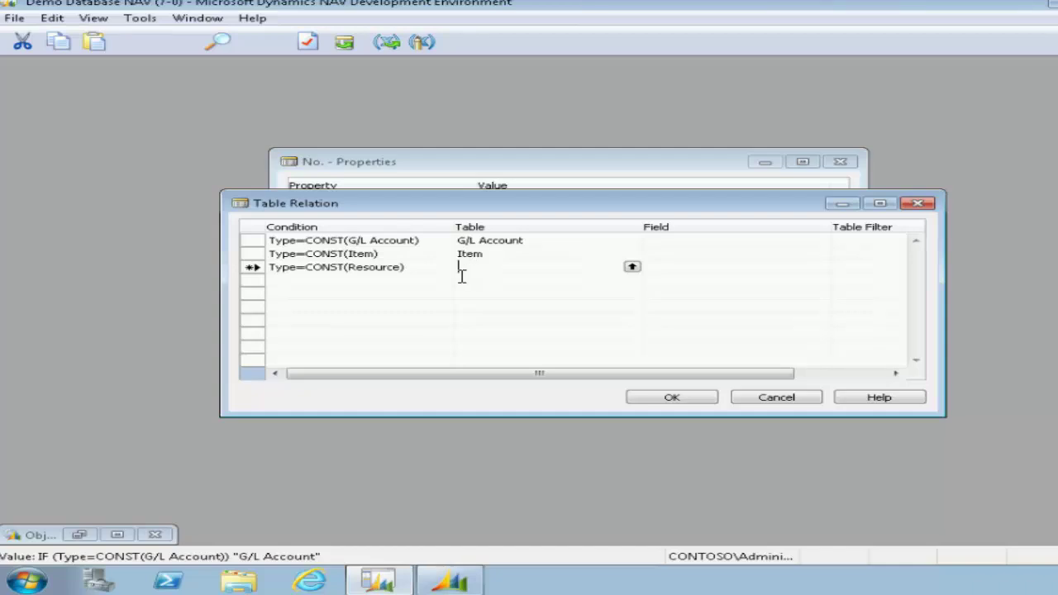
pyautogui.write('Resource')
pyautogui.press('Tab')
# Add an unconditional relation line to the Standard Text table and accept the table relation
pyautogui.click(481, 281)
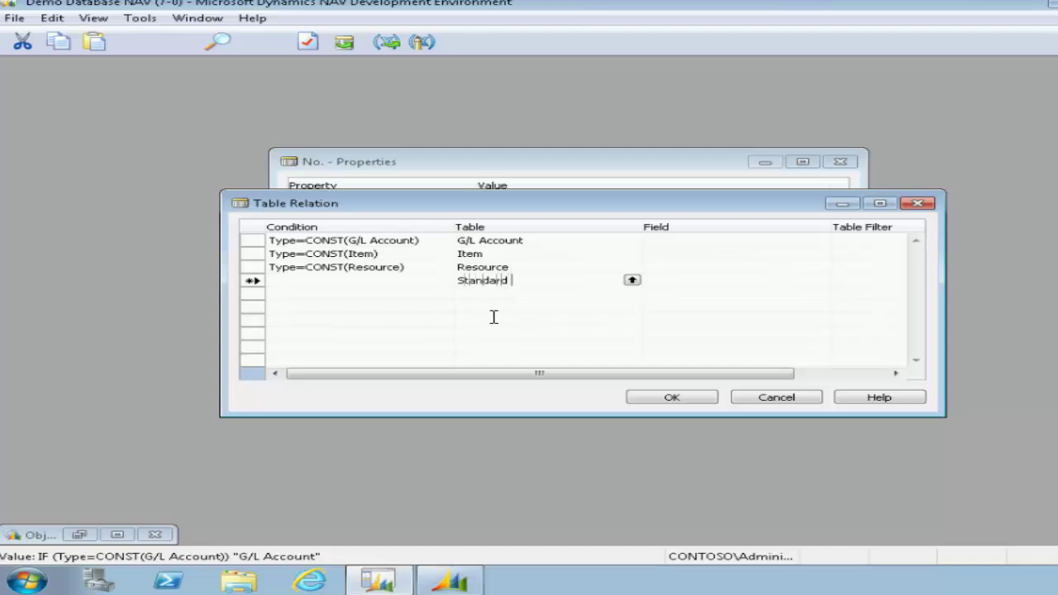
pyautogui.write('Standard Text')
pyautogui.press('Tab')
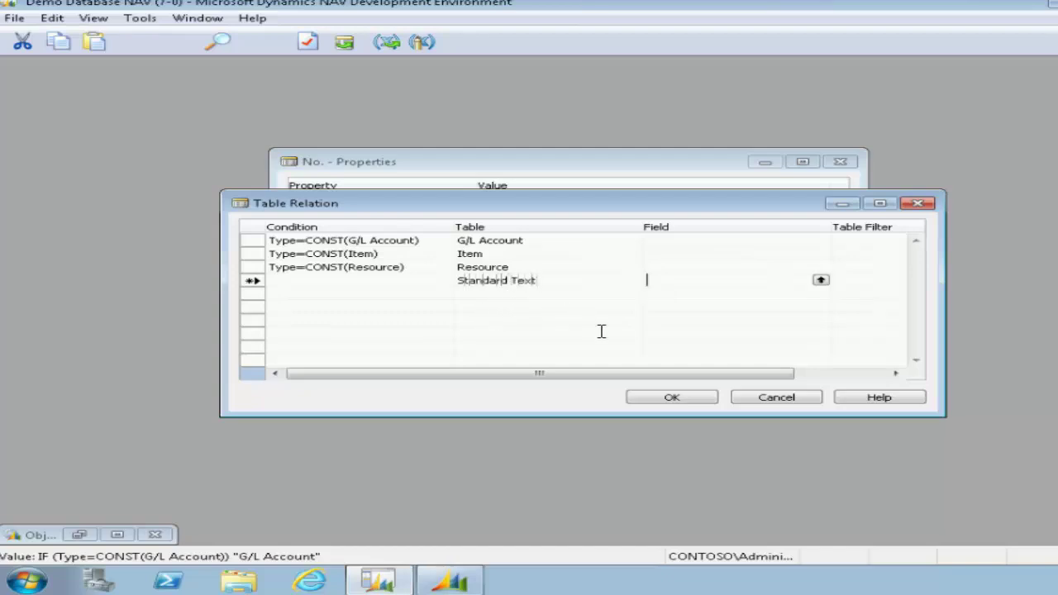
pyautogui.click(661, 399)
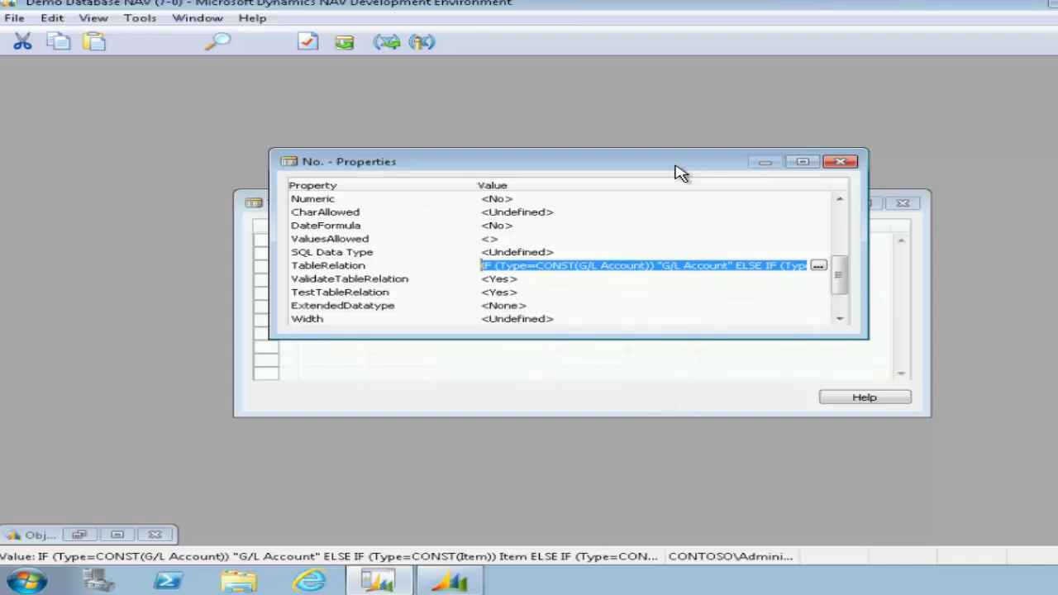
# Move and widen the No. field's properties window, and review the TableRelation value and its relation lines
pyautogui.moveTo(680, 172); pyautogui.dragTo(646, 322)
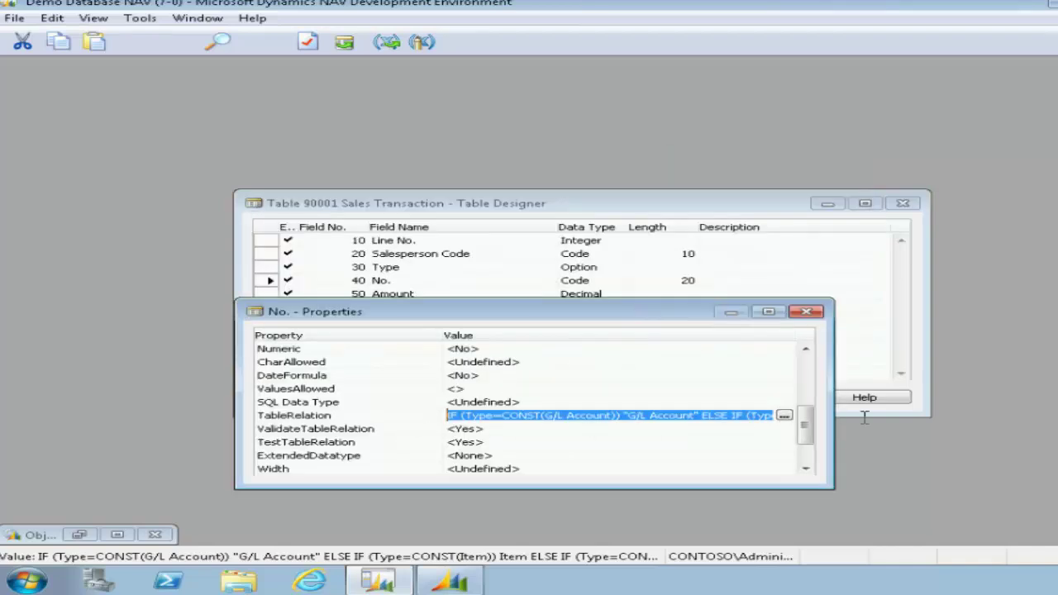
pyautogui.moveTo(835, 374); pyautogui.dragTo(1057, 374)
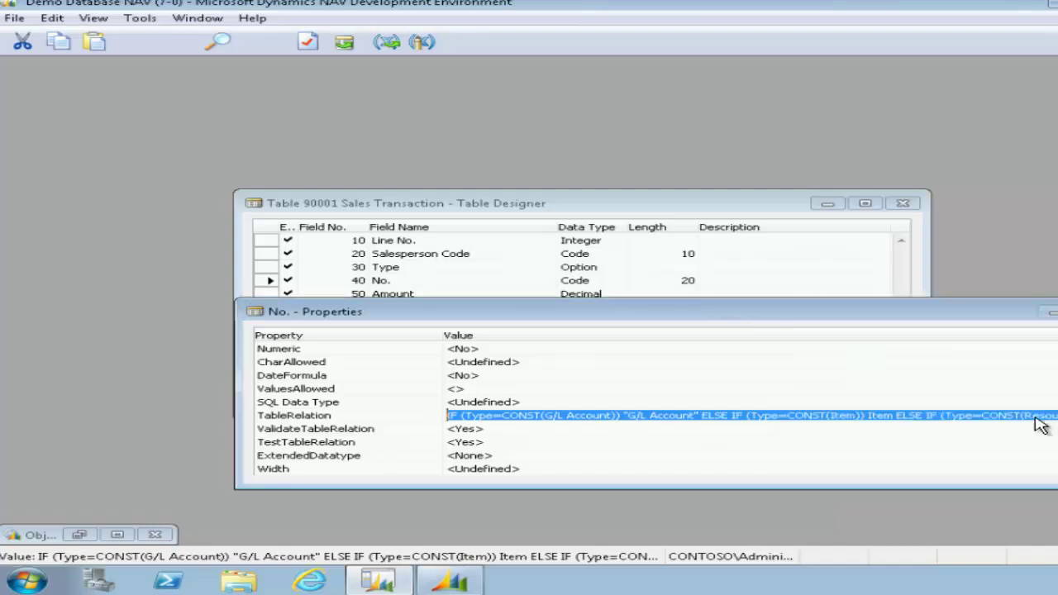
pyautogui.click(452, 416)
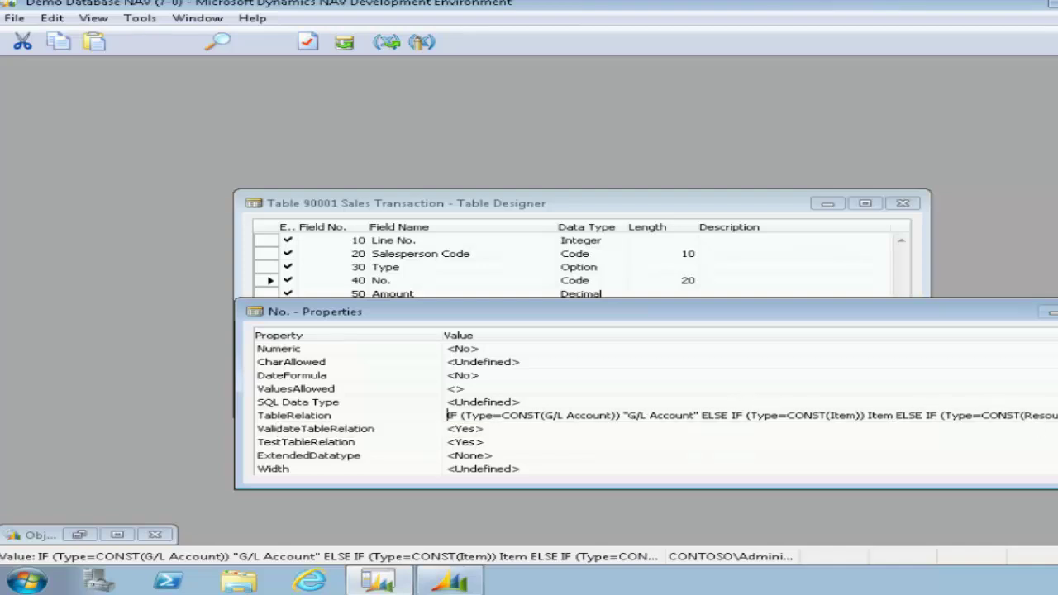
pyautogui.click(1057, 416)
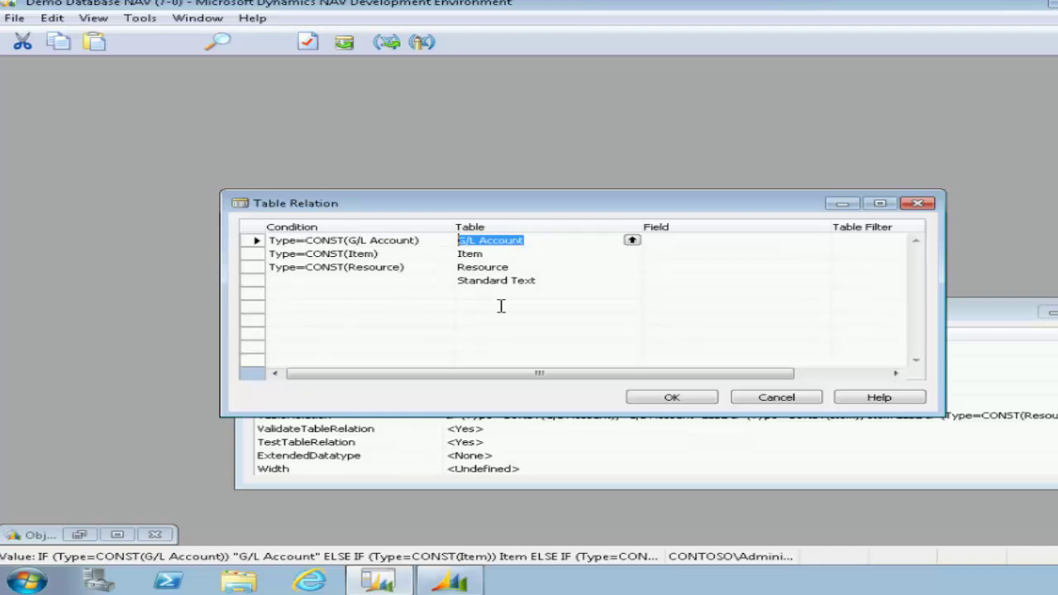
pyautogui.click(775, 398)
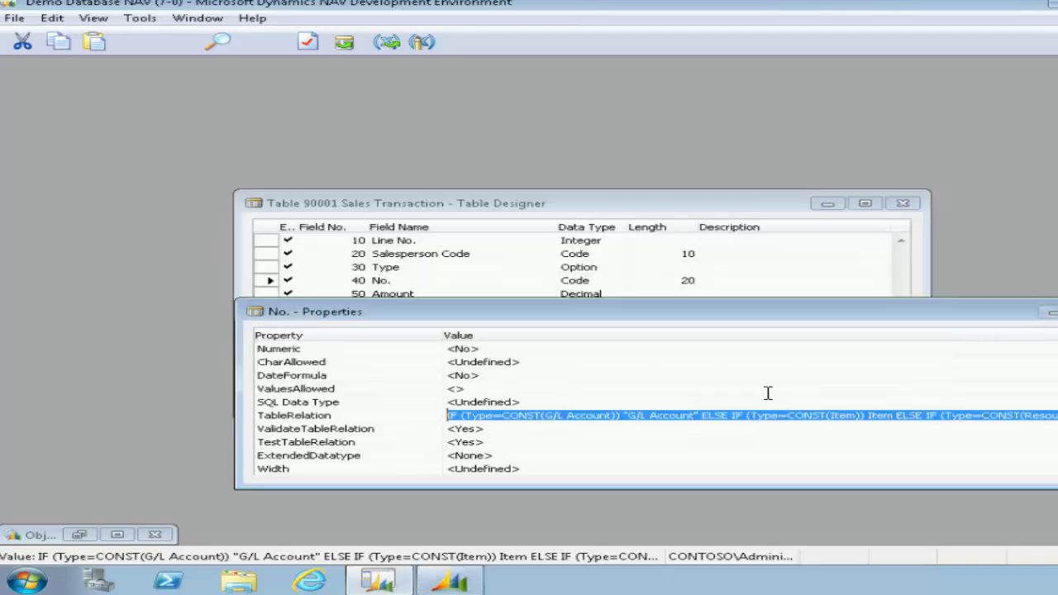
# Close the No. field's properties and the table design, saving and compiling table 90001 Sales Transaction
pyautogui.press('Escape')
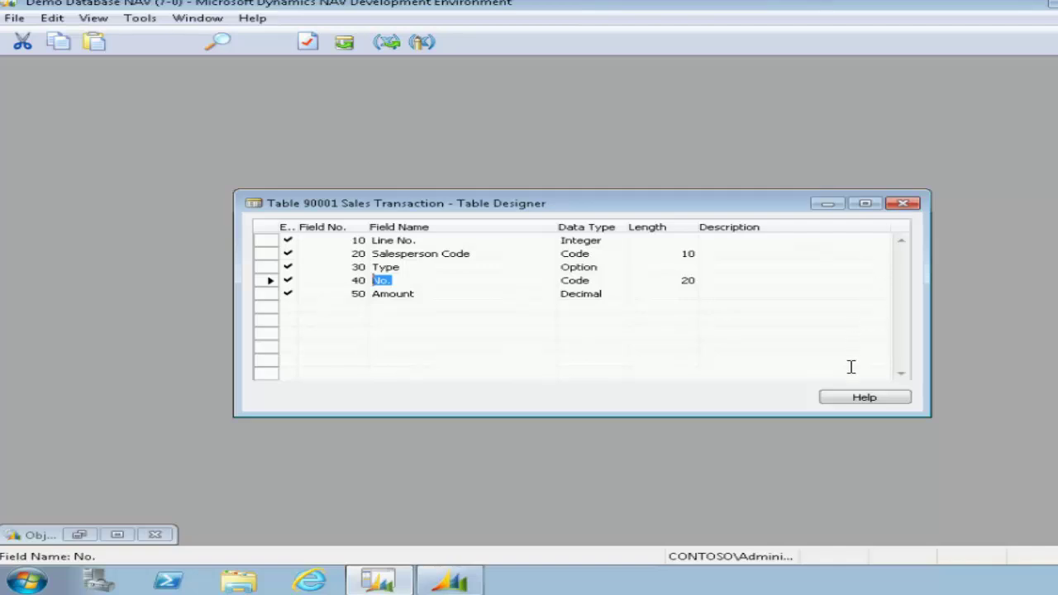
pyautogui.click(908, 205)
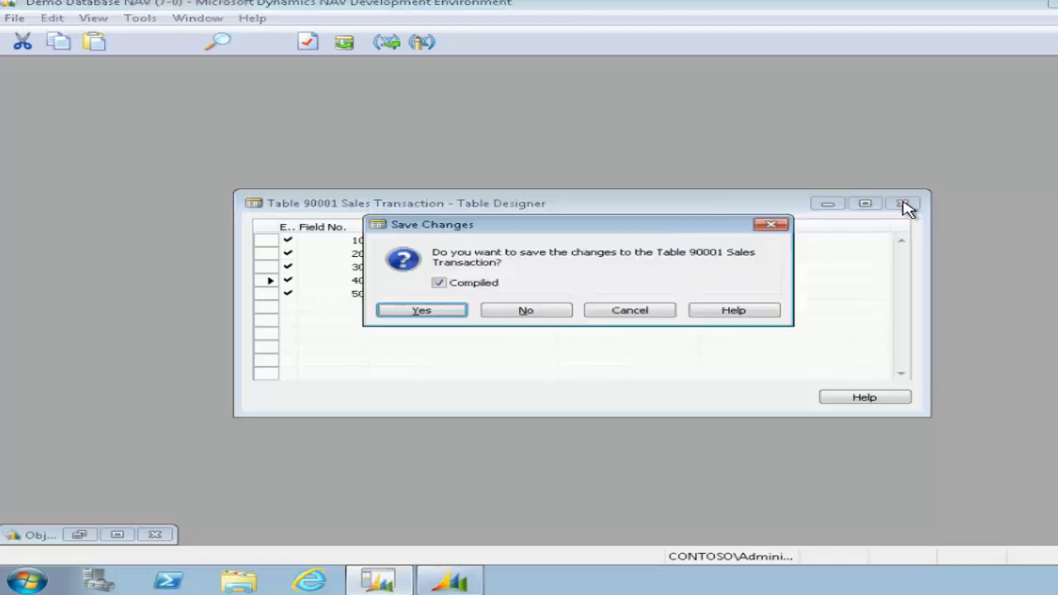
pyautogui.click(439, 312)
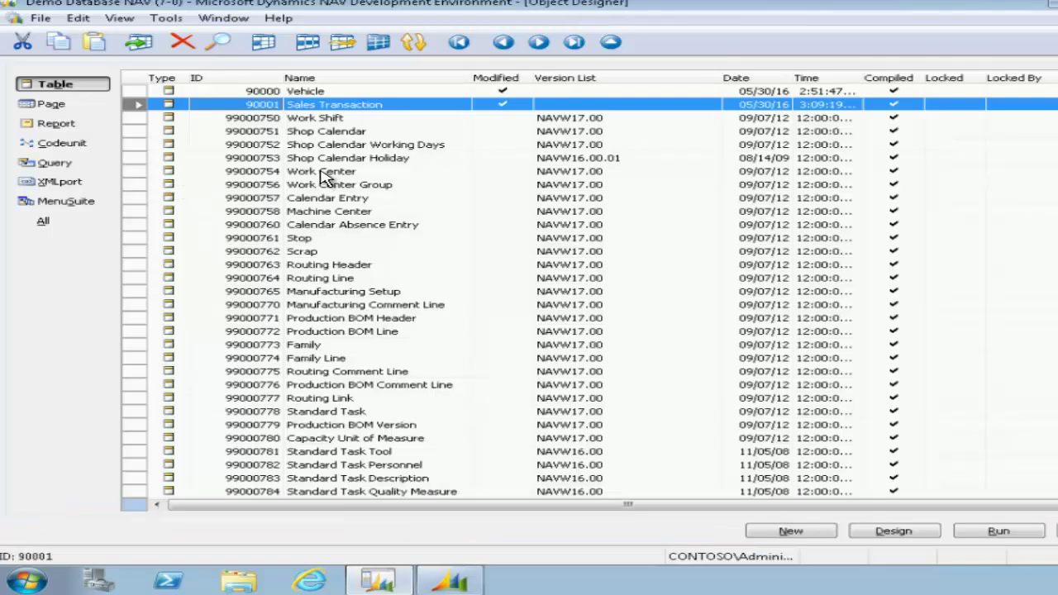
# Run table 13 Salesperson/Purchaser in the company CRONUS International Ltd
pyautogui.scroll(5, 303, 208)
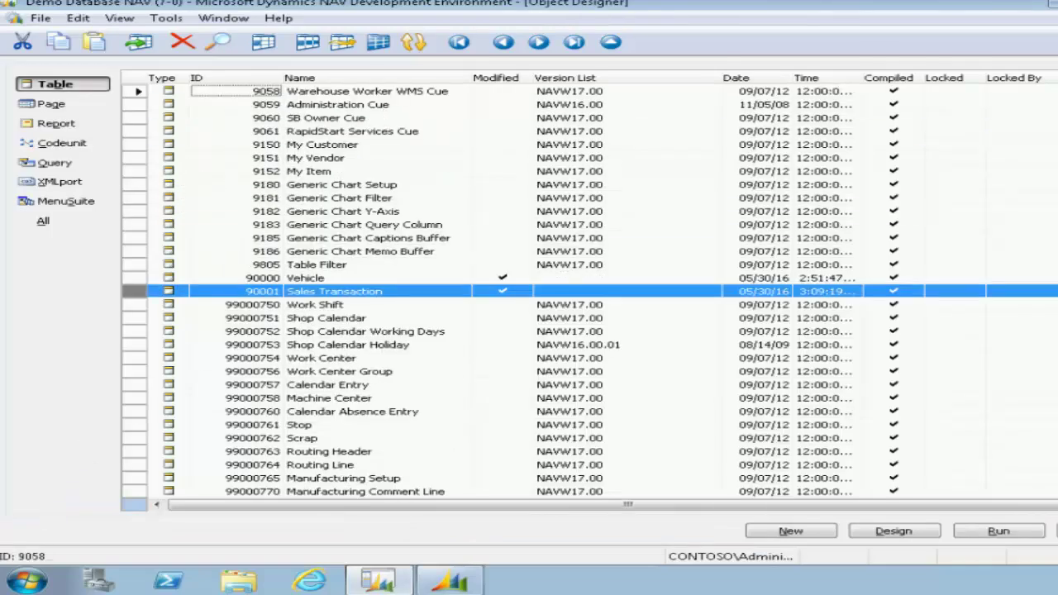
pyautogui.scroll(15, 579, 290)
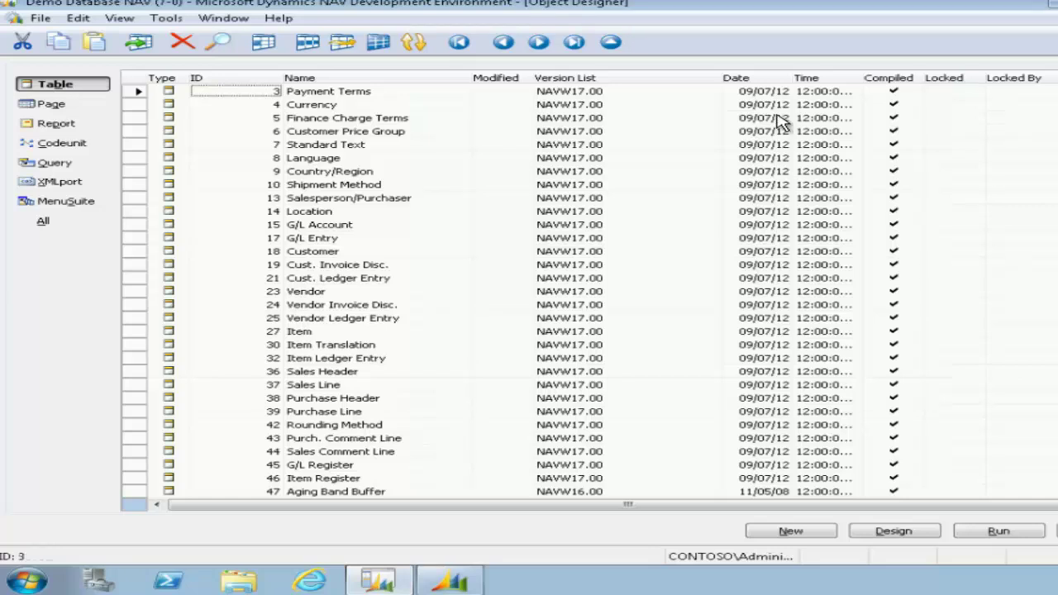
pyautogui.click(346, 202)
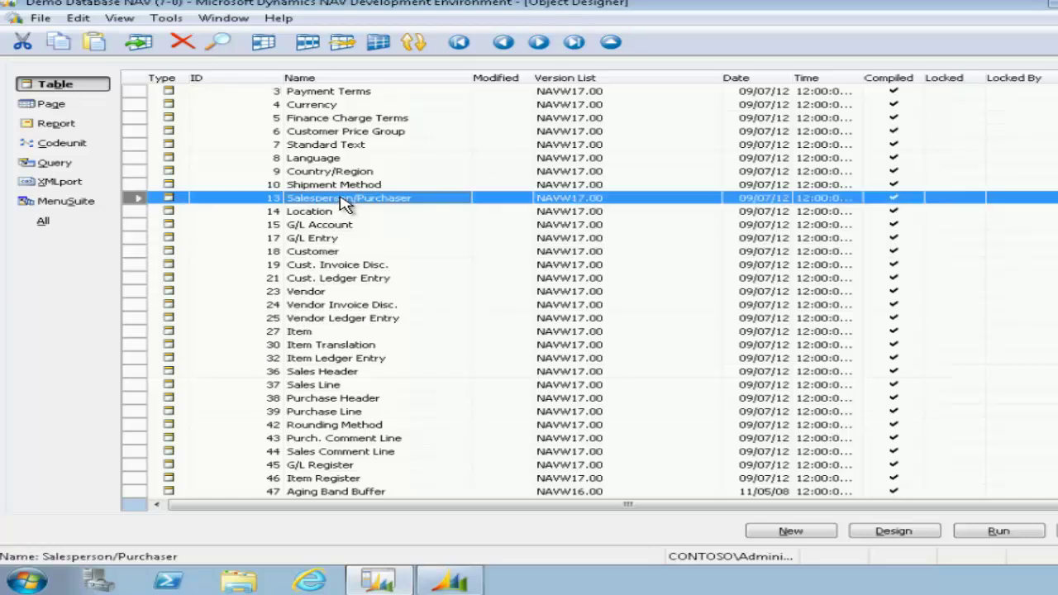
pyautogui.click(1005, 533)
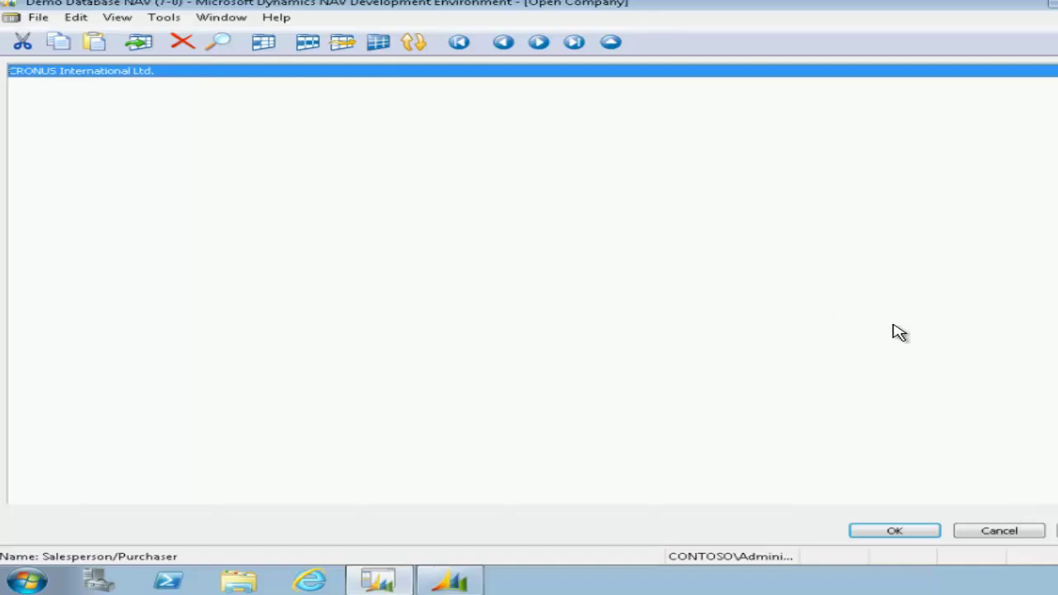
pyautogui.click(896, 535)
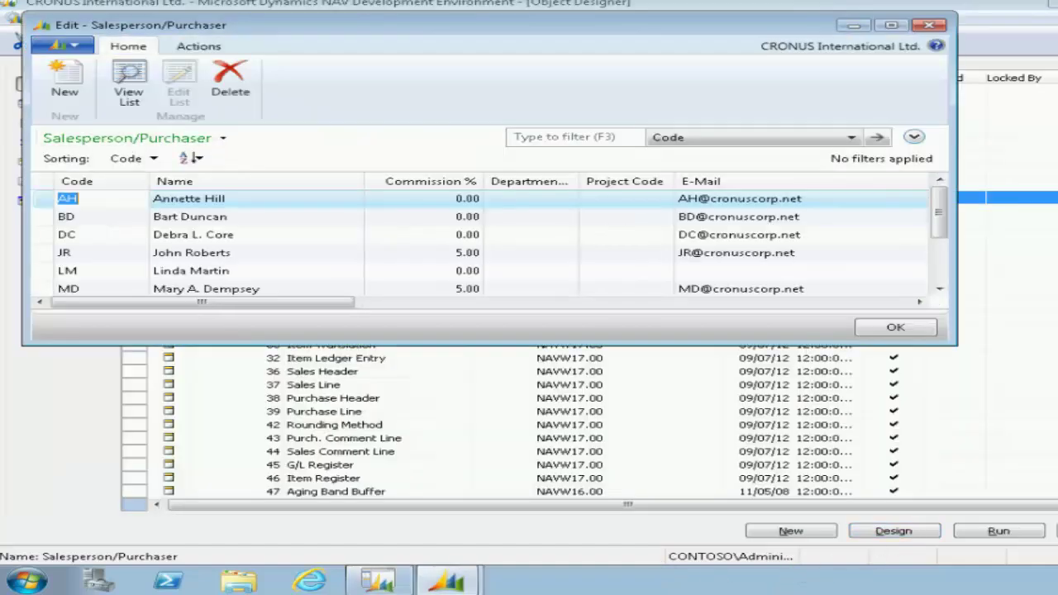
# Add a salesperson record with code XX, name New Salesperson and a Commission % of 5
pyautogui.click(192, 235)
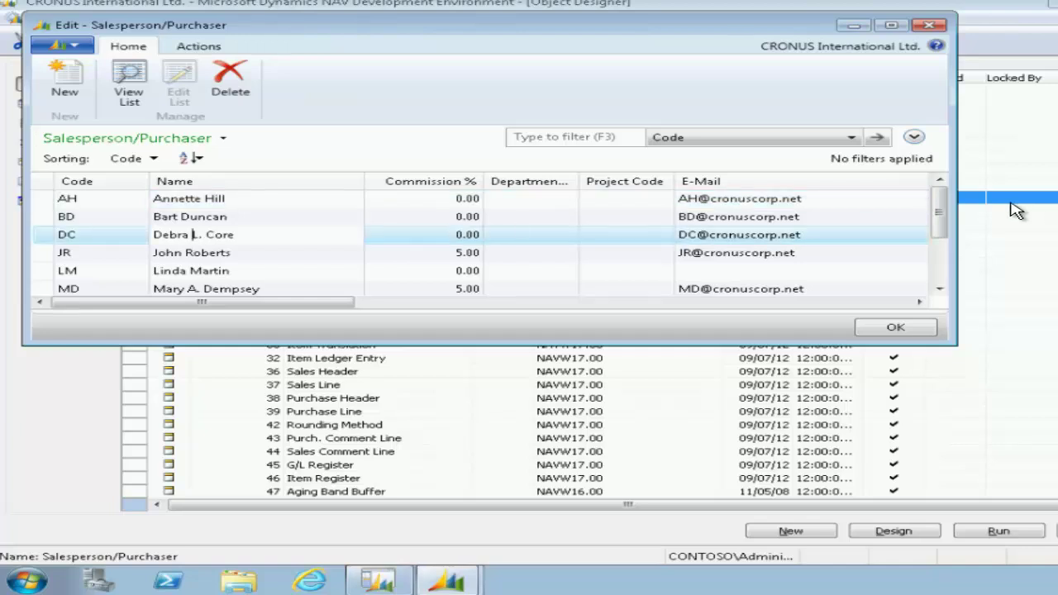
pyautogui.scroll(-2, 947, 234)
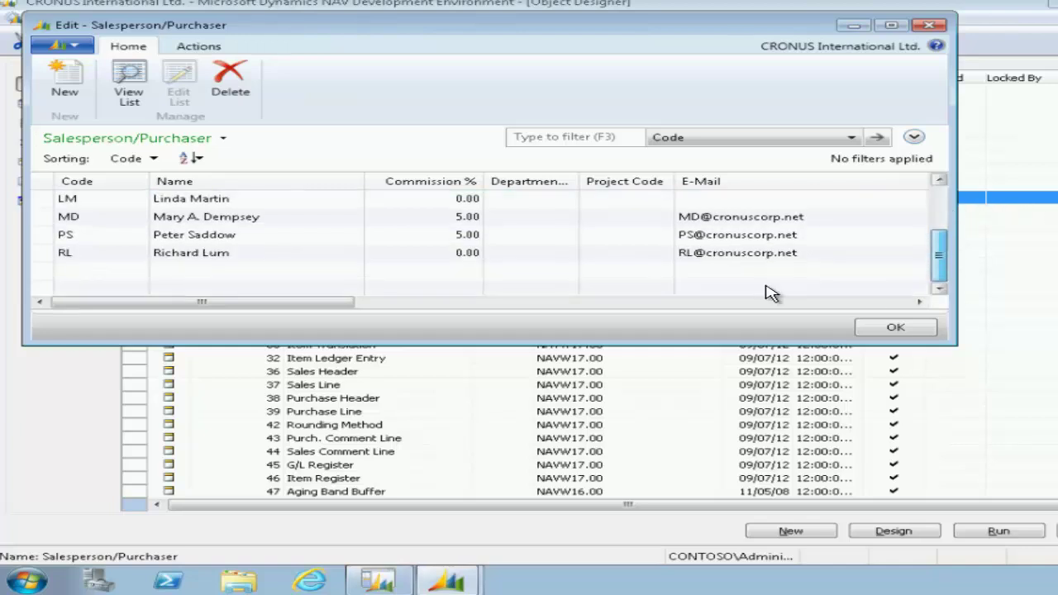
pyautogui.click(96, 273)
pyautogui.write('XX')
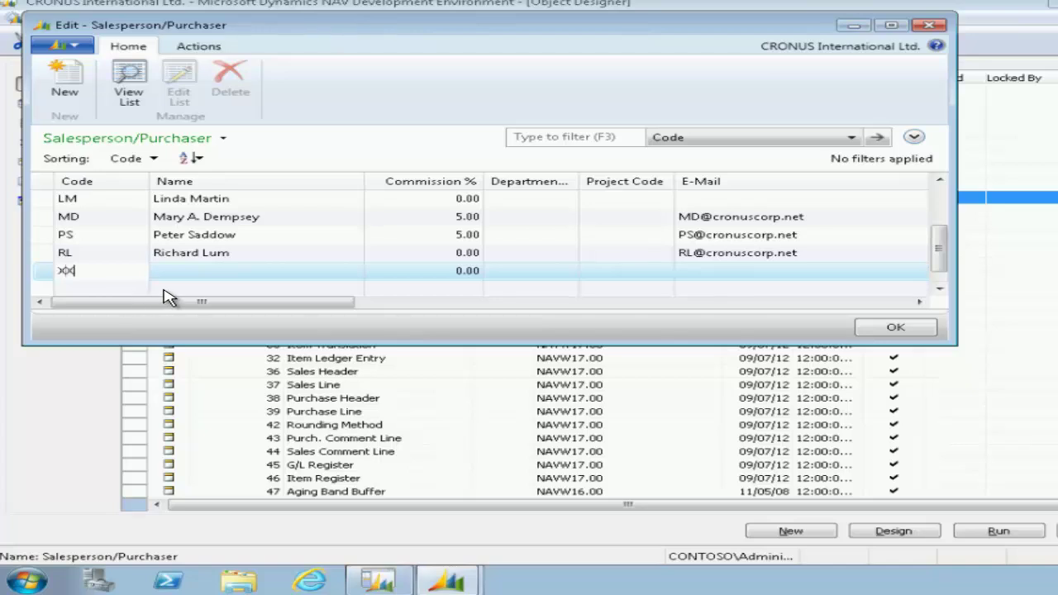
pyautogui.press('Tab')
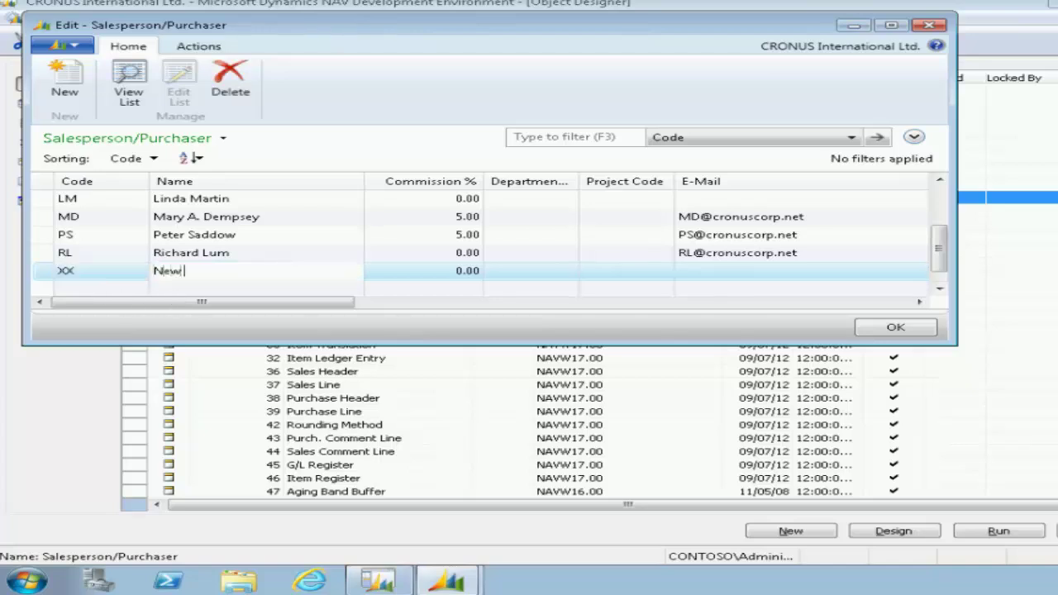
pyautogui.write('New Salesperson')
pyautogui.press('Tab')
pyautogui.write('5')
pyautogui.press('Tab')
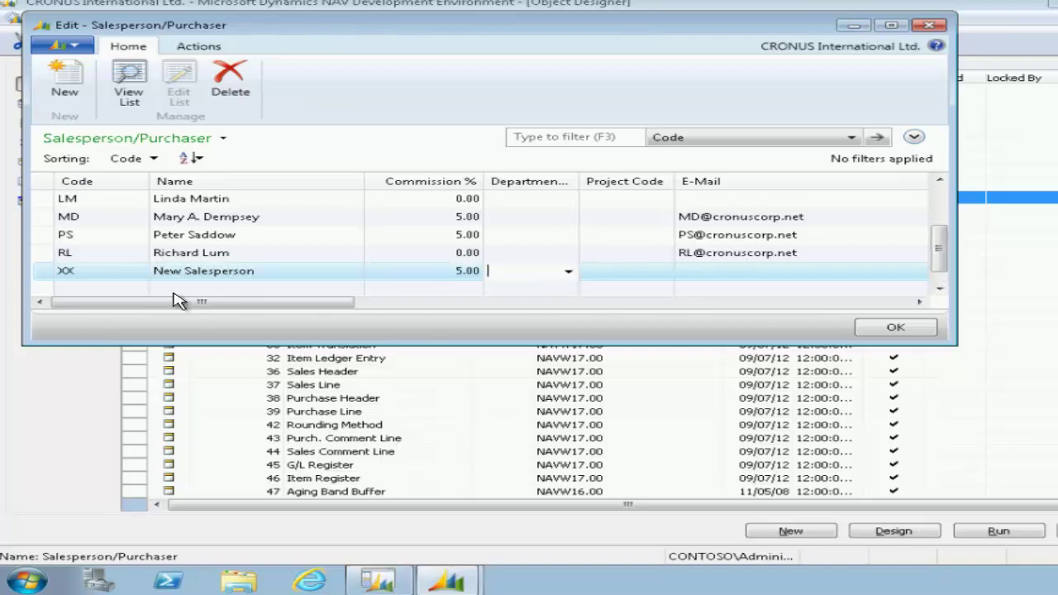
# Leave the remaining fields of the new salesperson record blank, commit it and close the Salesperson/Purchaser list
pyautogui.press('Tab')
pyautogui.press('Tab')
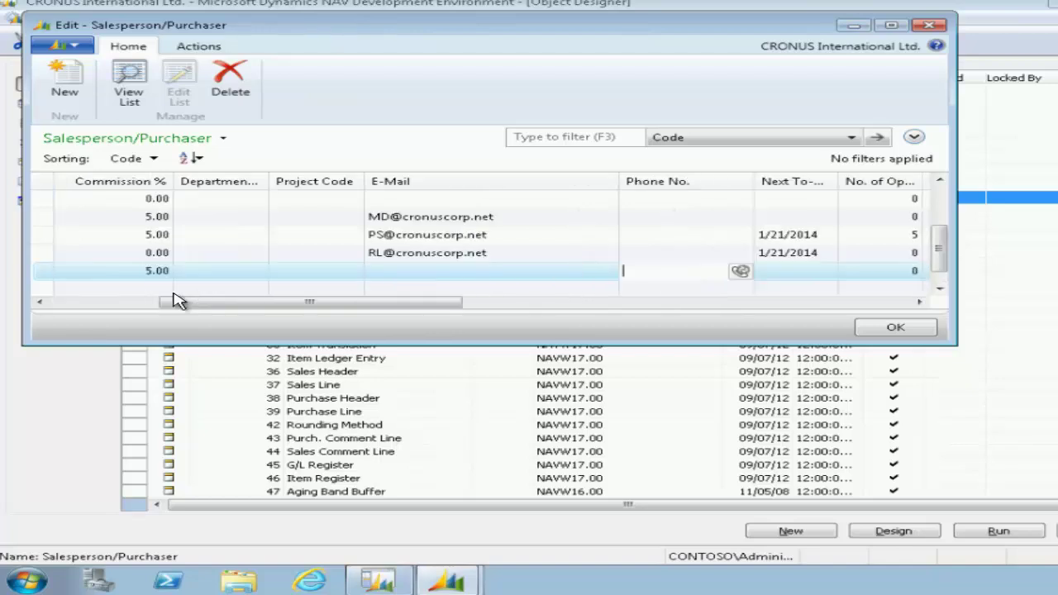
pyautogui.press('Tab')
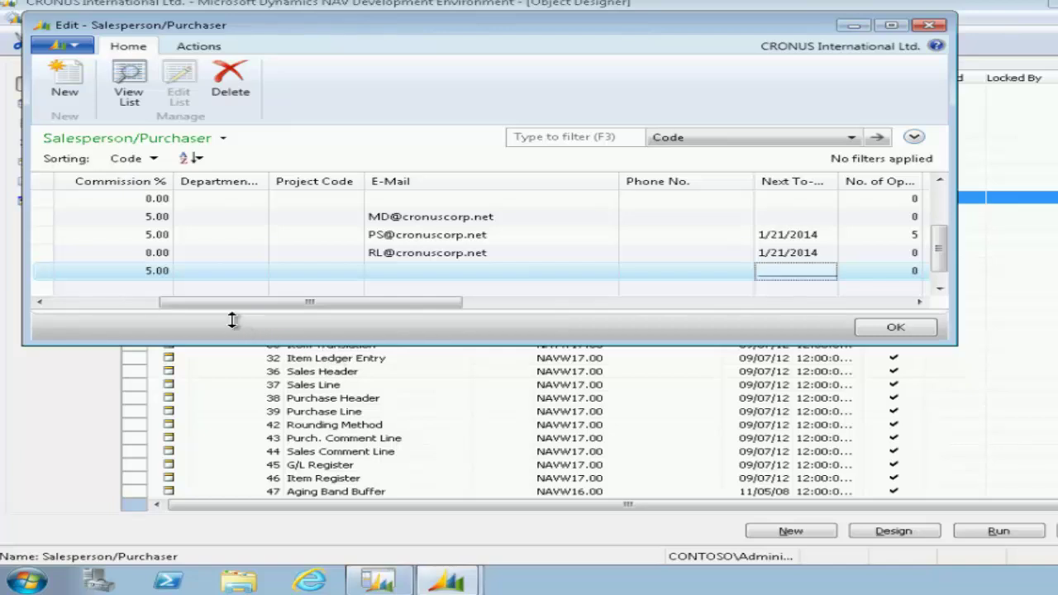
pyautogui.press('Tab')
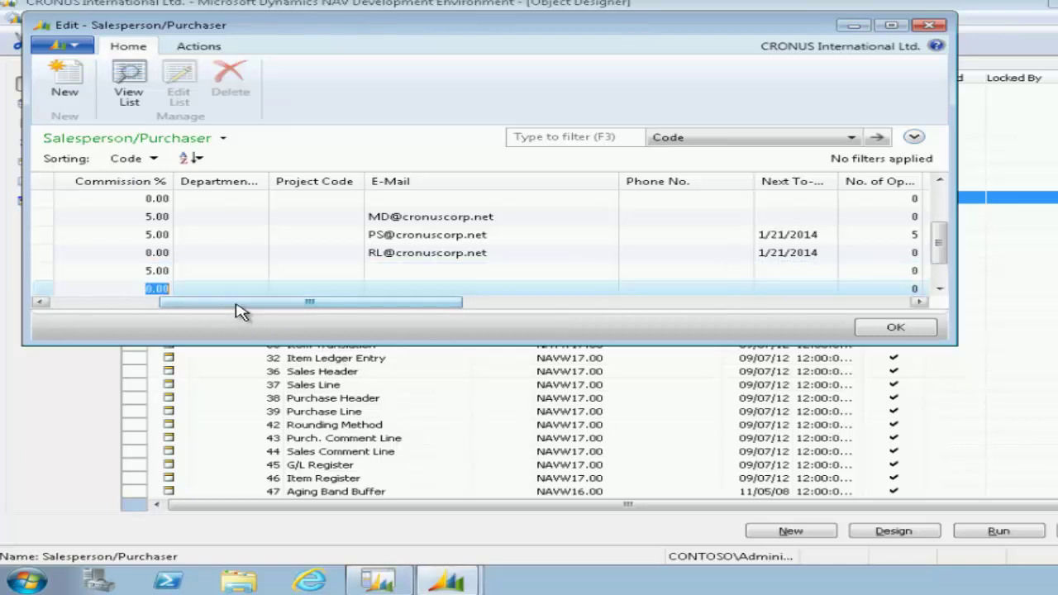
pyautogui.click(929, 25)
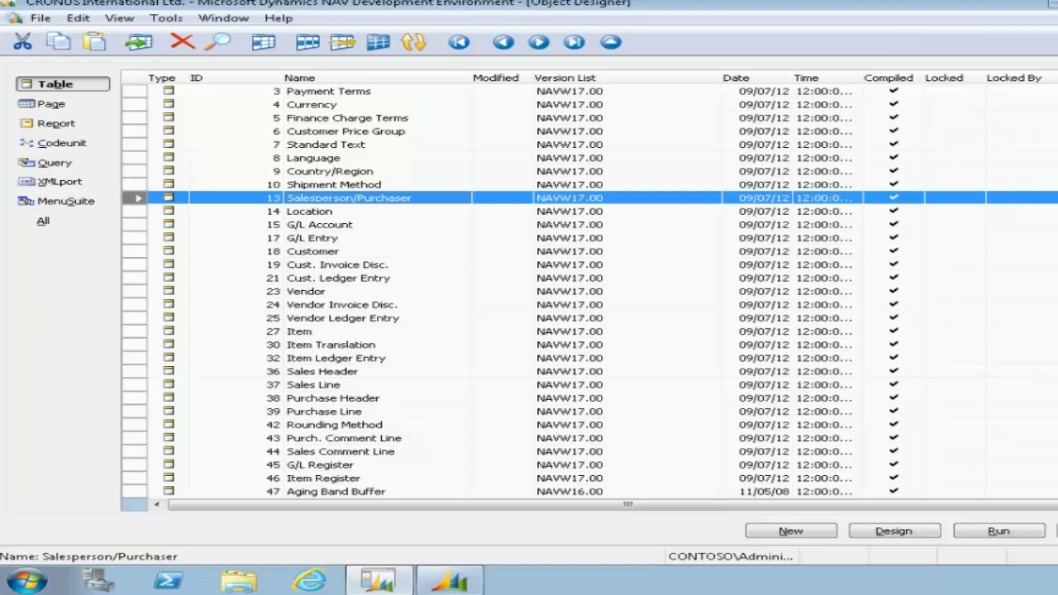
# Run table 90001 Sales Transaction from the table list
pyautogui.press('pagedown')
pyautogui.press('pagedown')
pyautogui.press('pagedown')
pyautogui.press('pagedown')
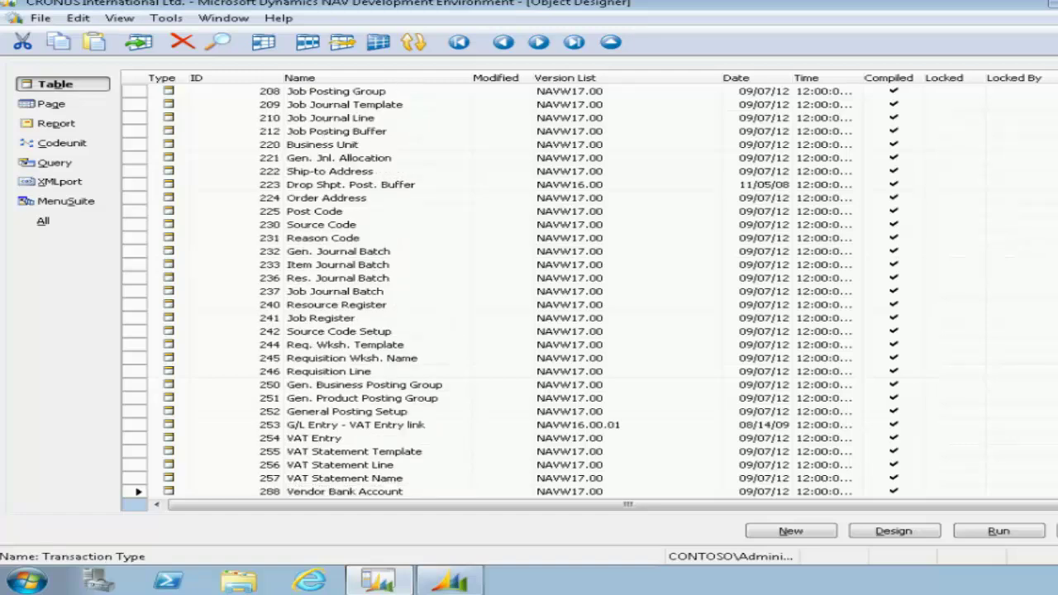
pyautogui.press('pagedown')
pyautogui.press('pagedown')
pyautogui.press('pagedown')
pyautogui.press('pagedown')
pyautogui.press('pagedown')
pyautogui.press('pagedown')
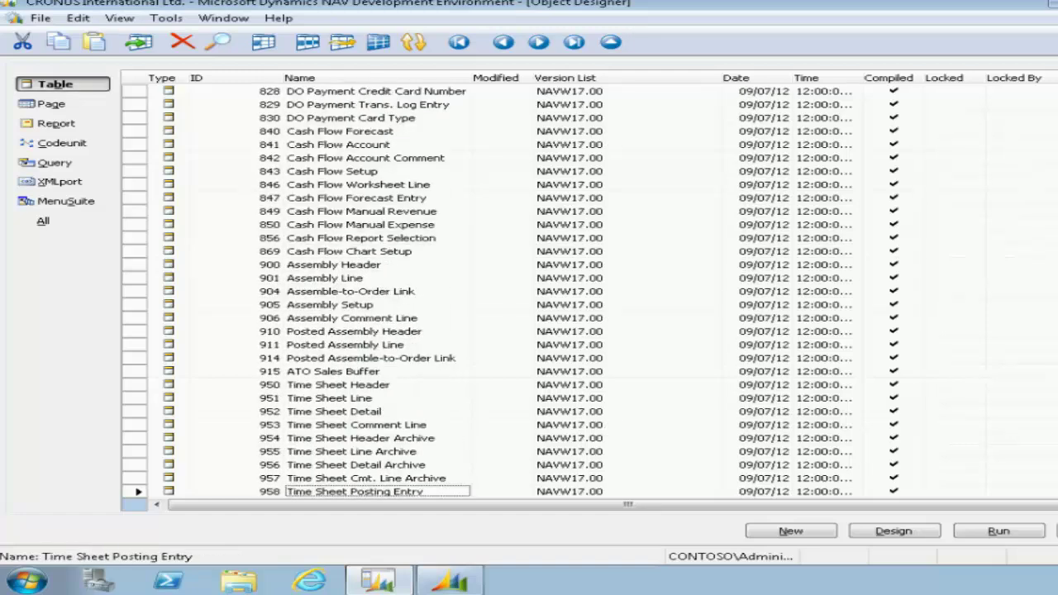
pyautogui.press('pagedown')
pyautogui.press('pagedown')
pyautogui.press('pagedown')
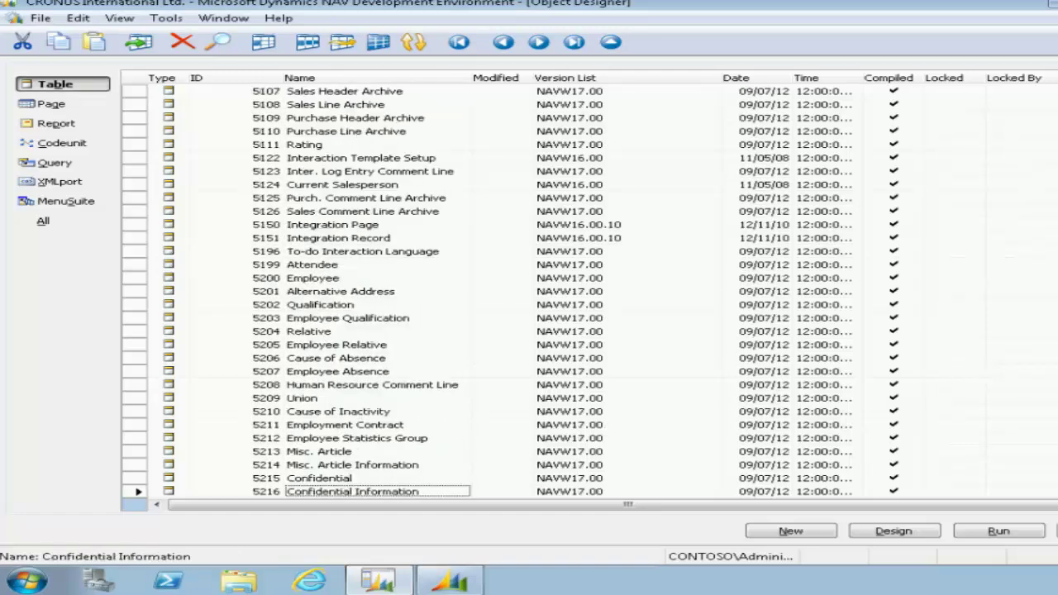
pyautogui.press('pagedown')
pyautogui.press('pagedown')
pyautogui.press('pagedown')
pyautogui.press('pagedown')
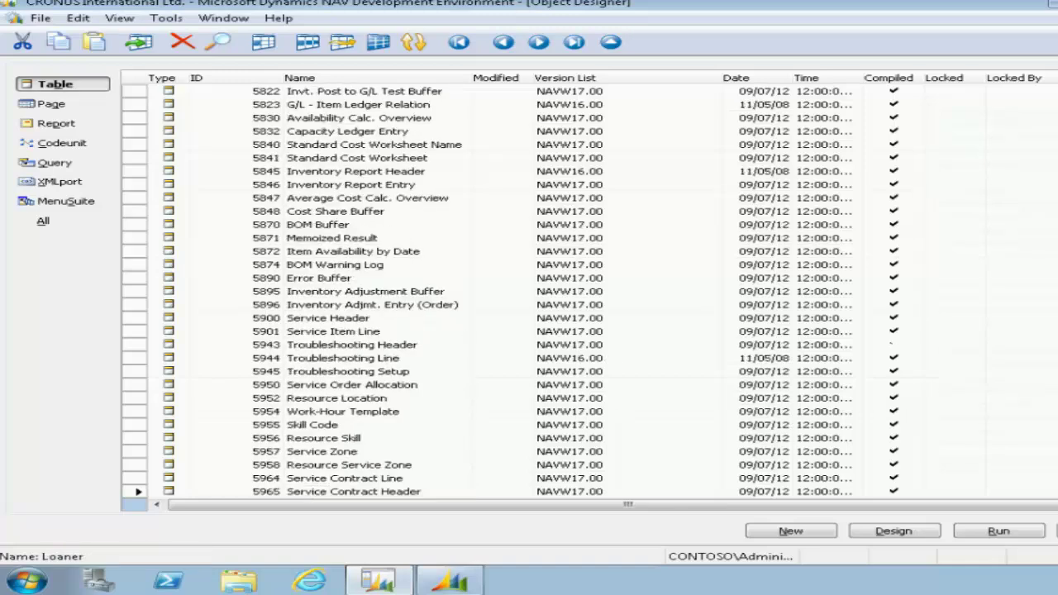
pyautogui.press('pagedown')
pyautogui.press('pagedown')
pyautogui.press('pagedown')
pyautogui.press('pagedown')
pyautogui.press('pagedown')
pyautogui.press('pagedown')
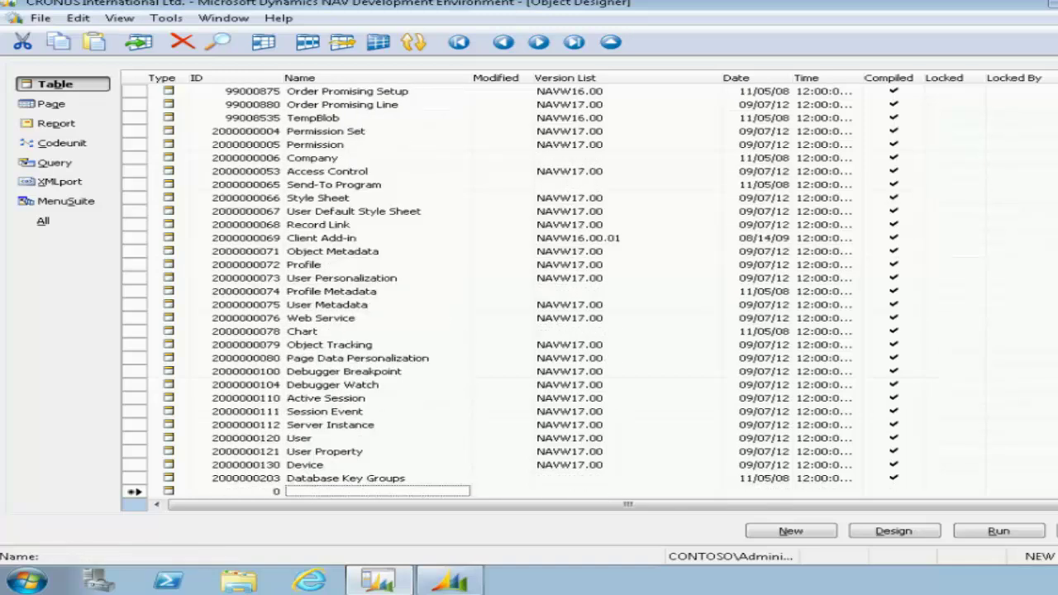
pyautogui.press('pageup')
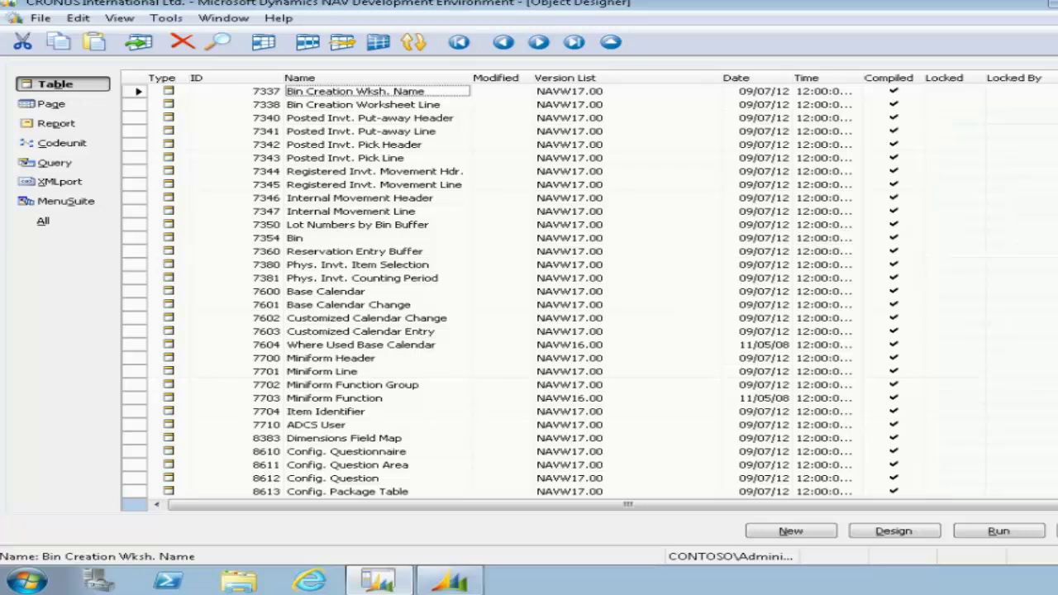
pyautogui.press('pagedown')
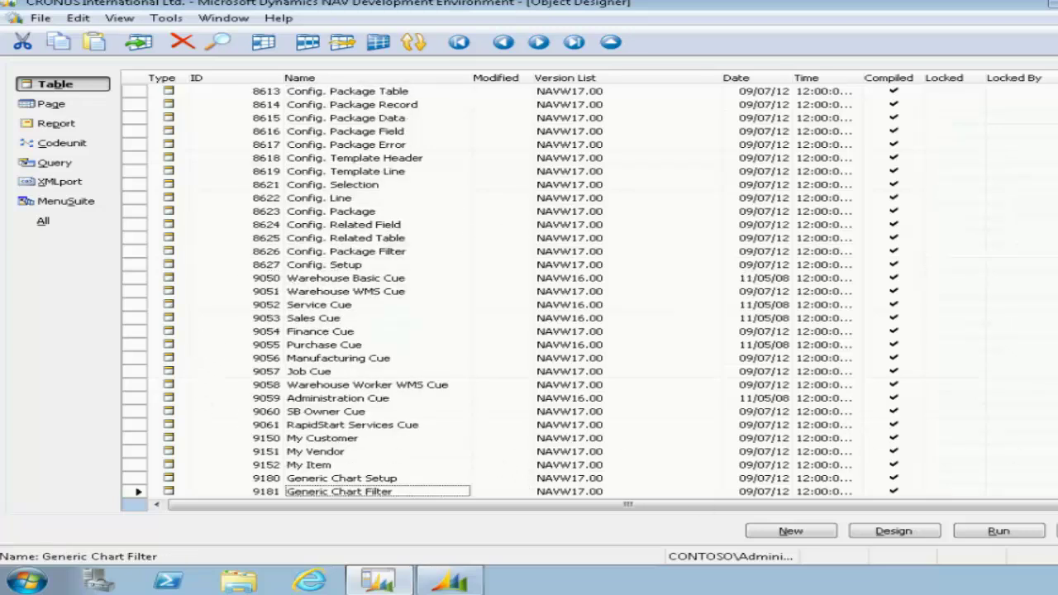
pyautogui.press('pagedown')
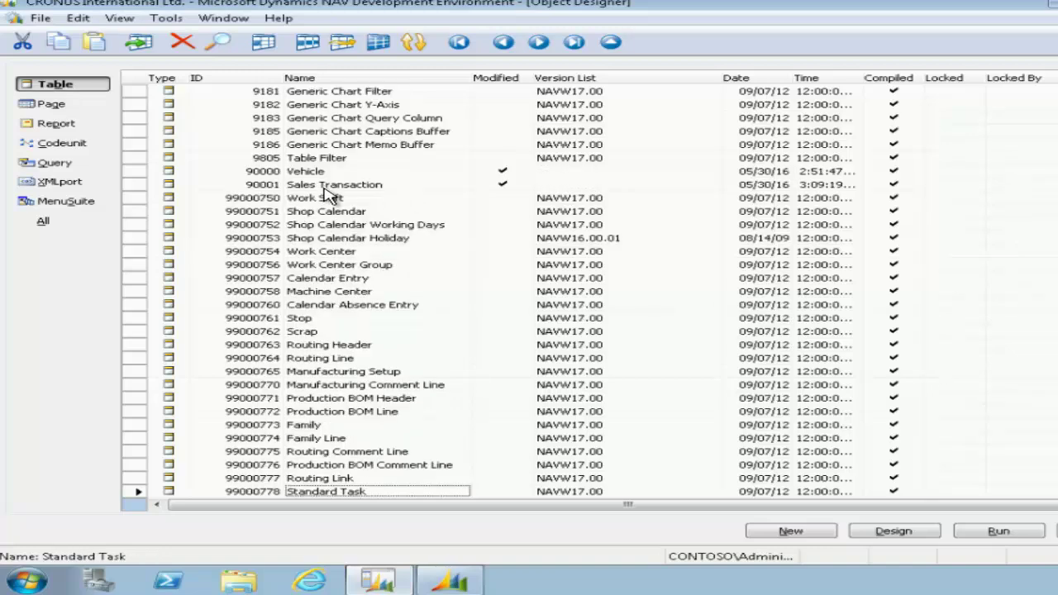
pyautogui.click(335, 186)
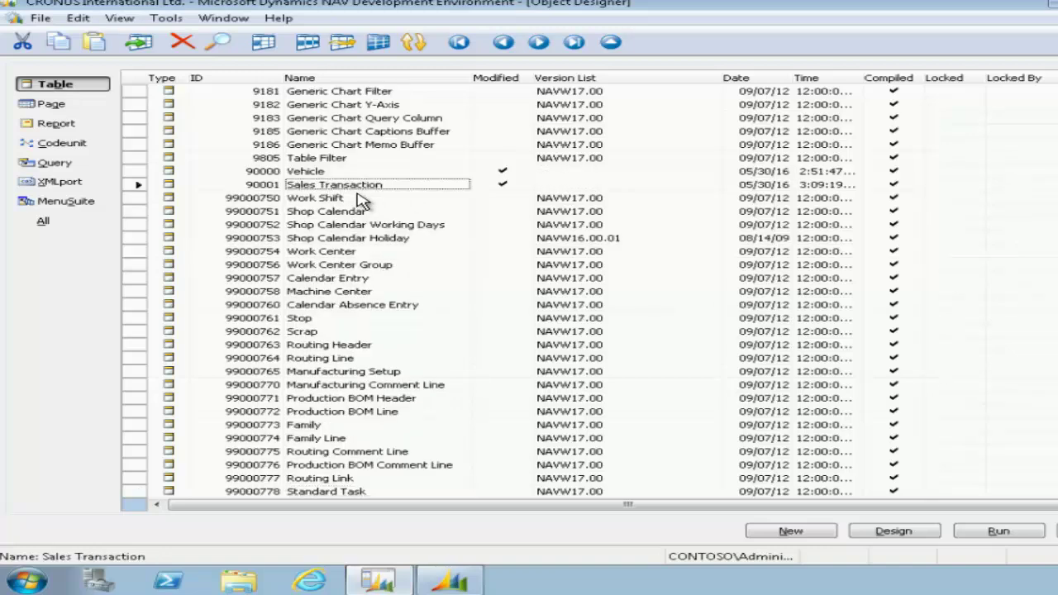
pyautogui.click(1000, 531)
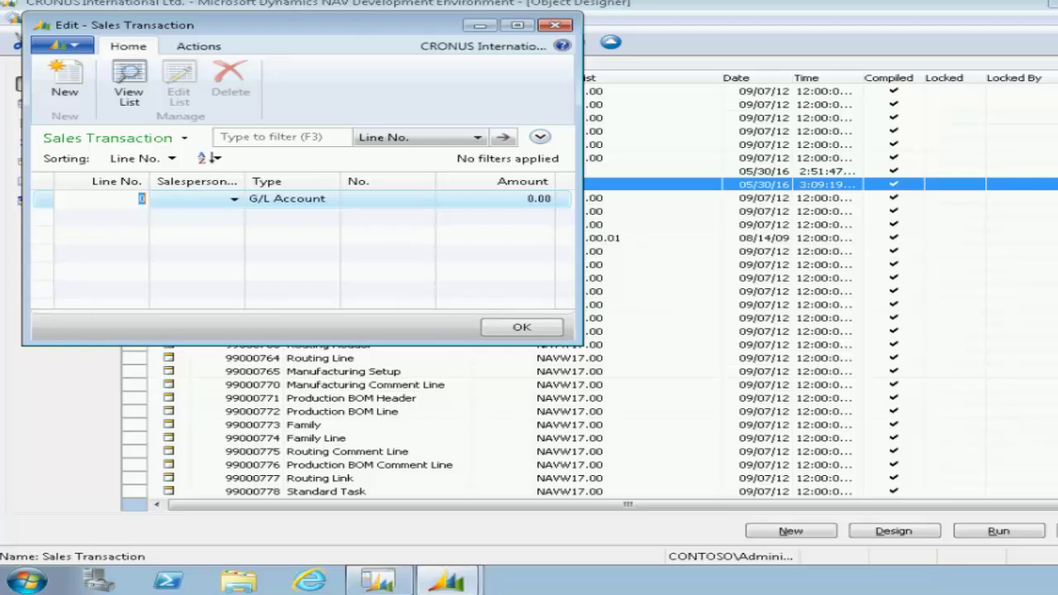
# Start sales transaction line 10000 with salesperson code XX and Type Item
pyautogui.write('10000')
pyautogui.press('Tab')
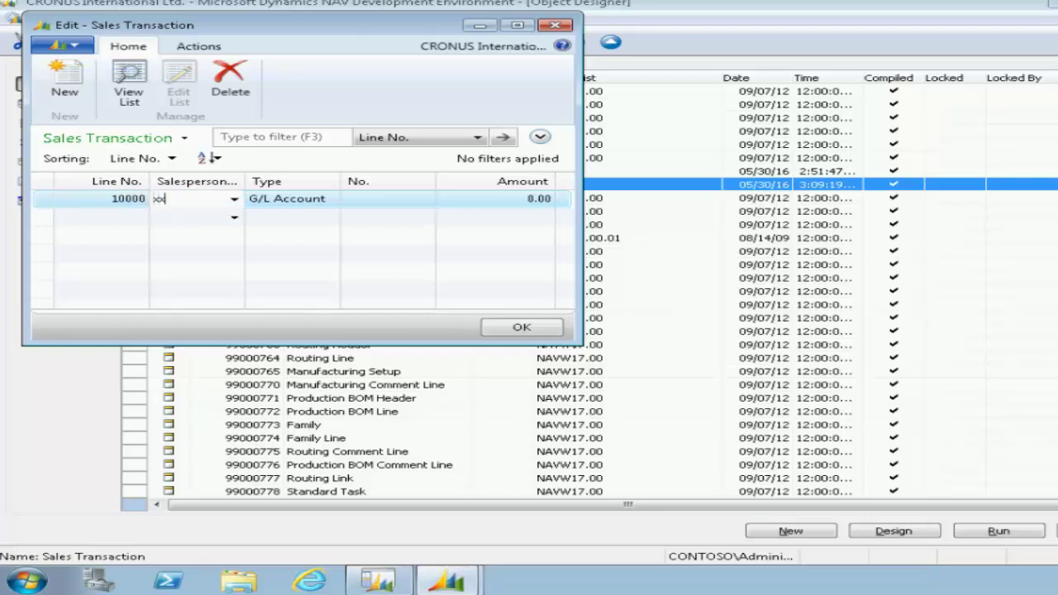
pyautogui.press('Tab')
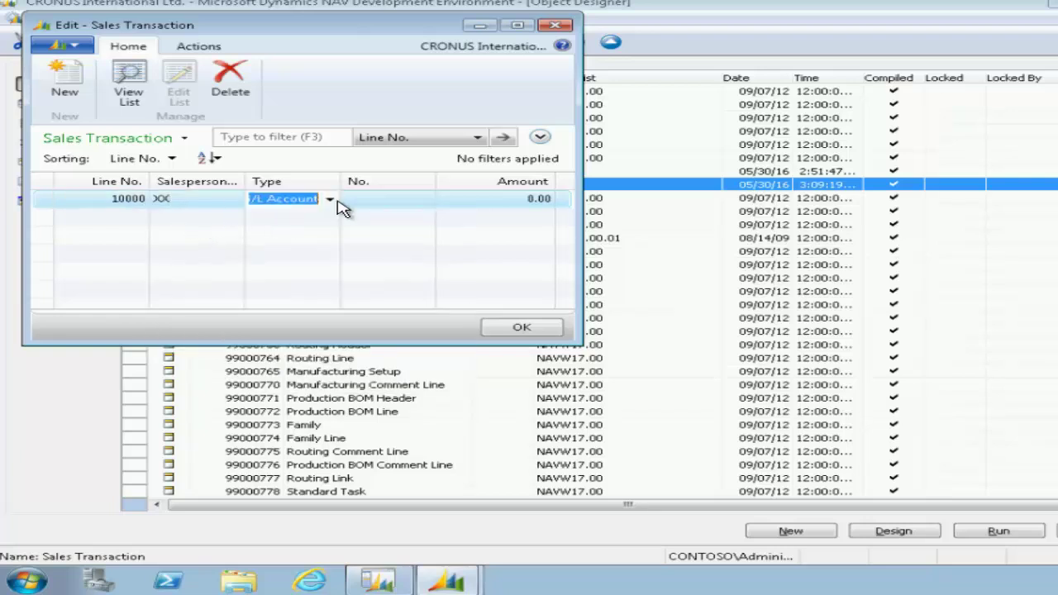
pyautogui.click(330, 199)
pyautogui.click(300, 236)
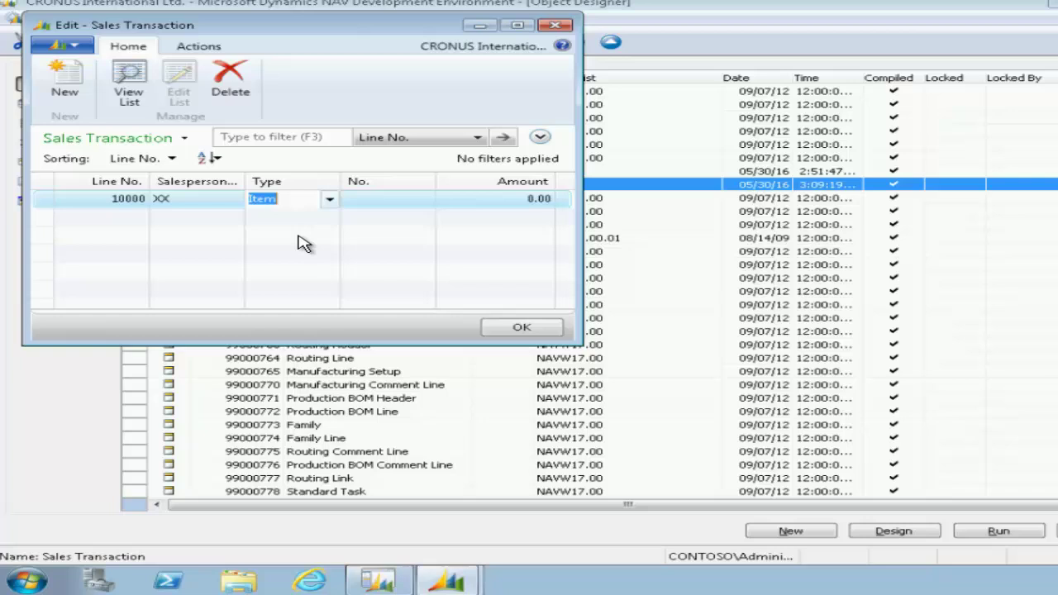
# Set line 10000's No. to 70000, view the item lookup for it, and enter an Amount of 123.56
pyautogui.click(370, 201)
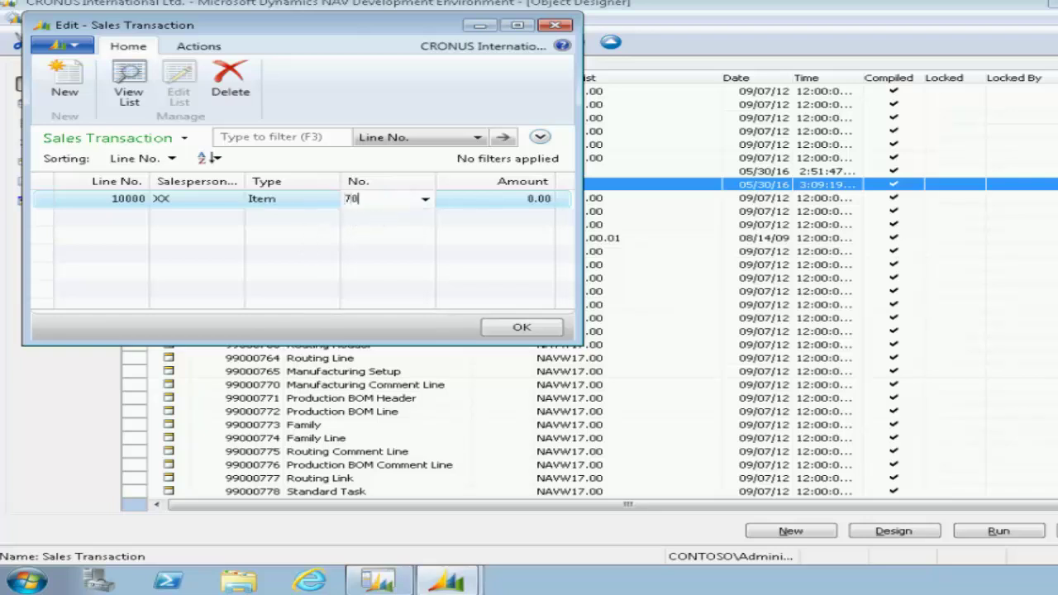
pyautogui.click(473, 206)
pyautogui.click(428, 200)
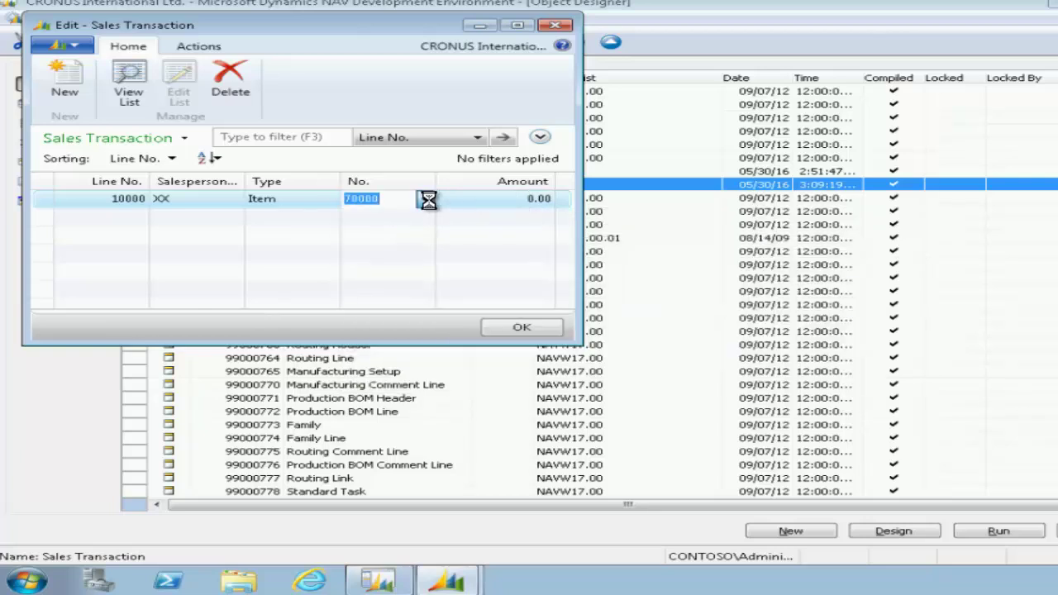
pyautogui.click(426, 201)
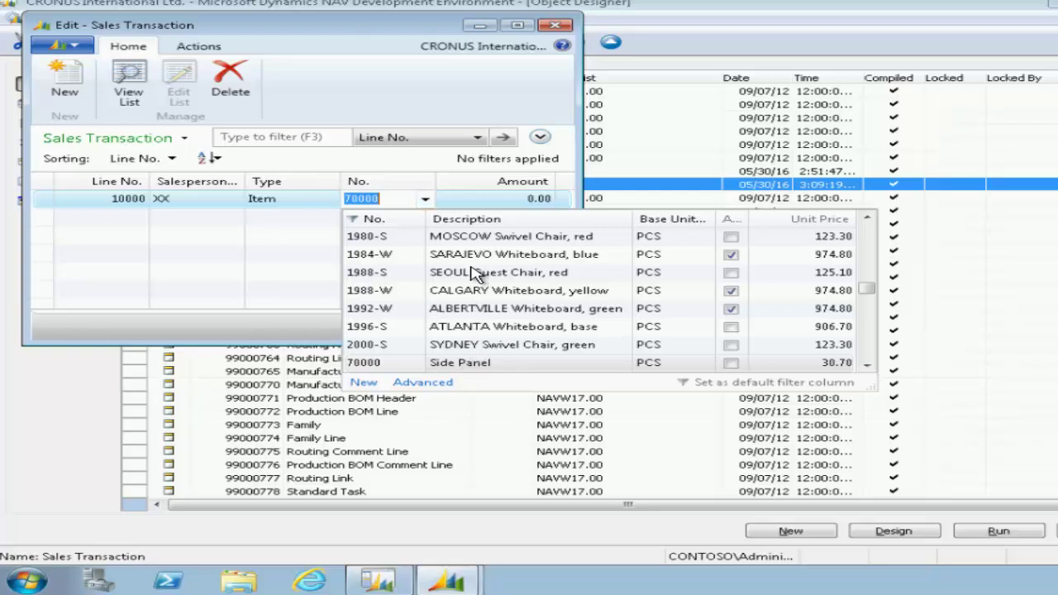
pyautogui.click(489, 209)
pyautogui.click(487, 203)
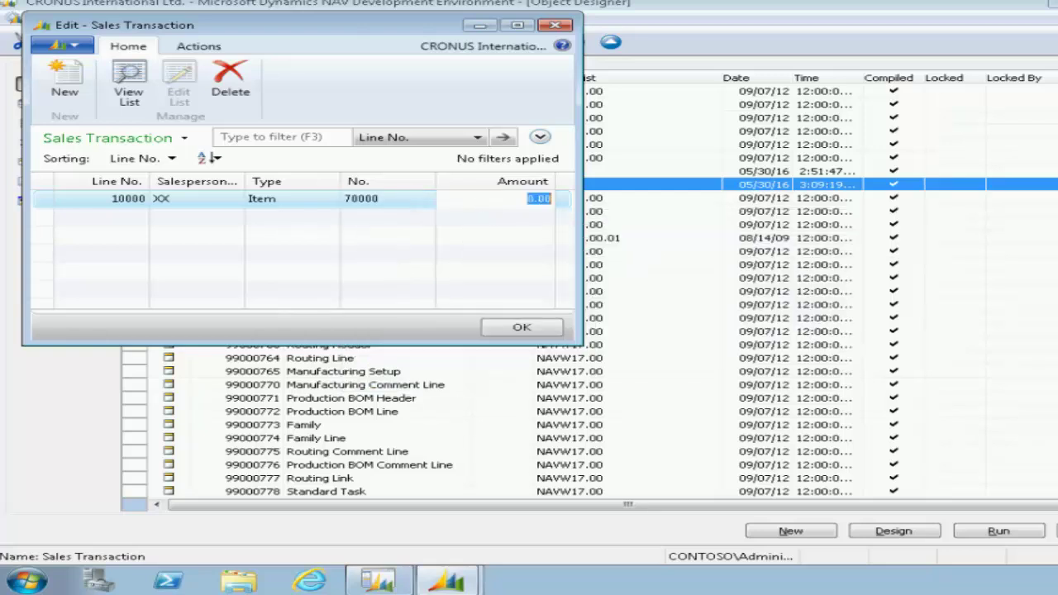
pyautogui.write('123.56')
pyautogui.press('Return')
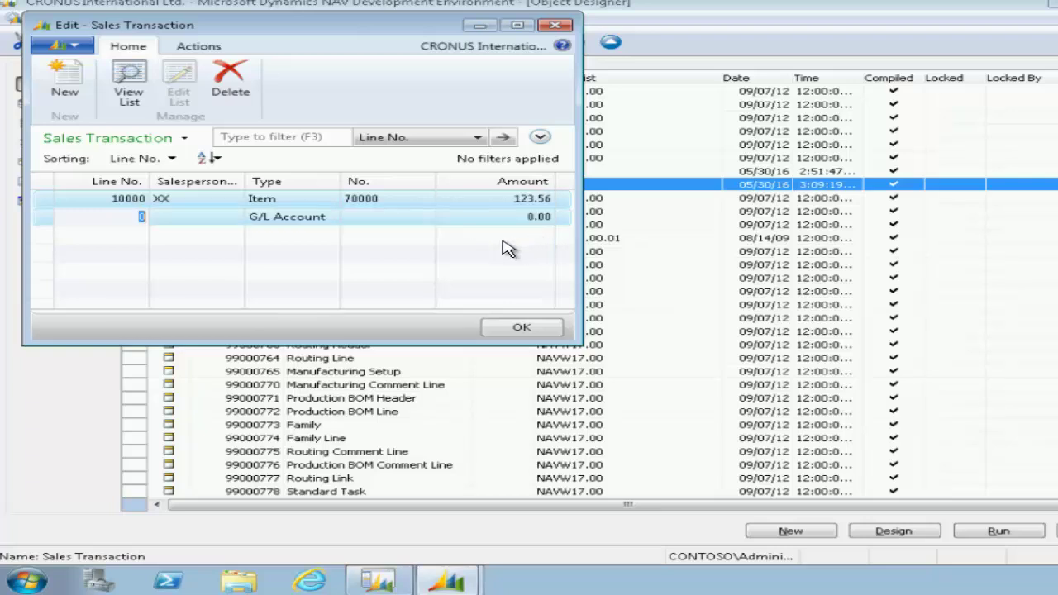
# Add sales transaction line 20000 with salesperson code JR and Type Item
pyautogui.click(111, 218)
pyautogui.write('20000')
pyautogui.press('Tab')
pyautogui.write('JR')
pyautogui.press('Tab')
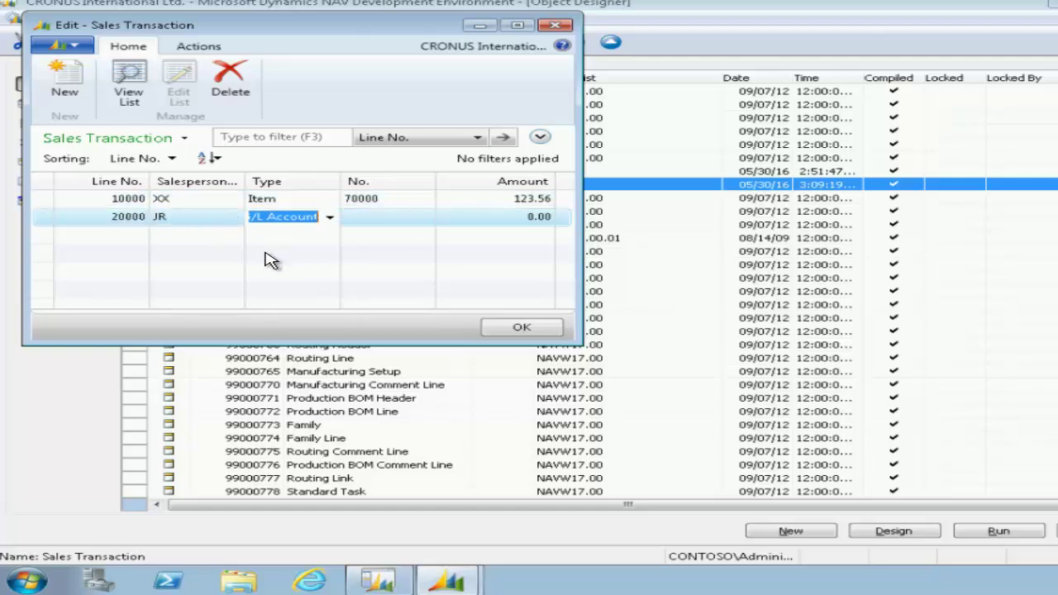
pyautogui.write('I')
pyautogui.press('Tab')
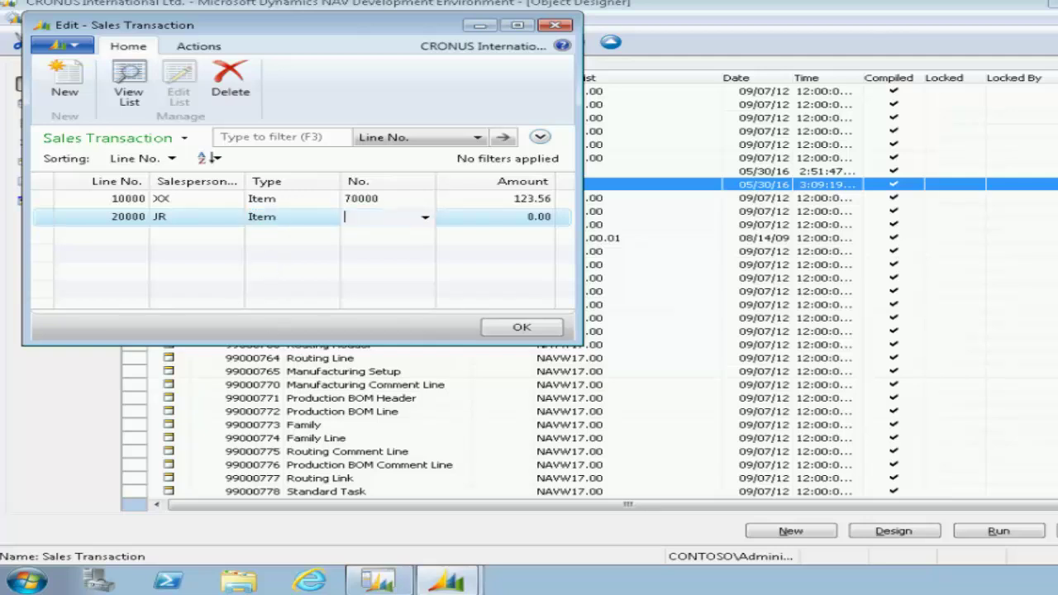
# Choose item 70000 as line 20000's No. and enter an Amount of 234.97
pyautogui.write('70000')
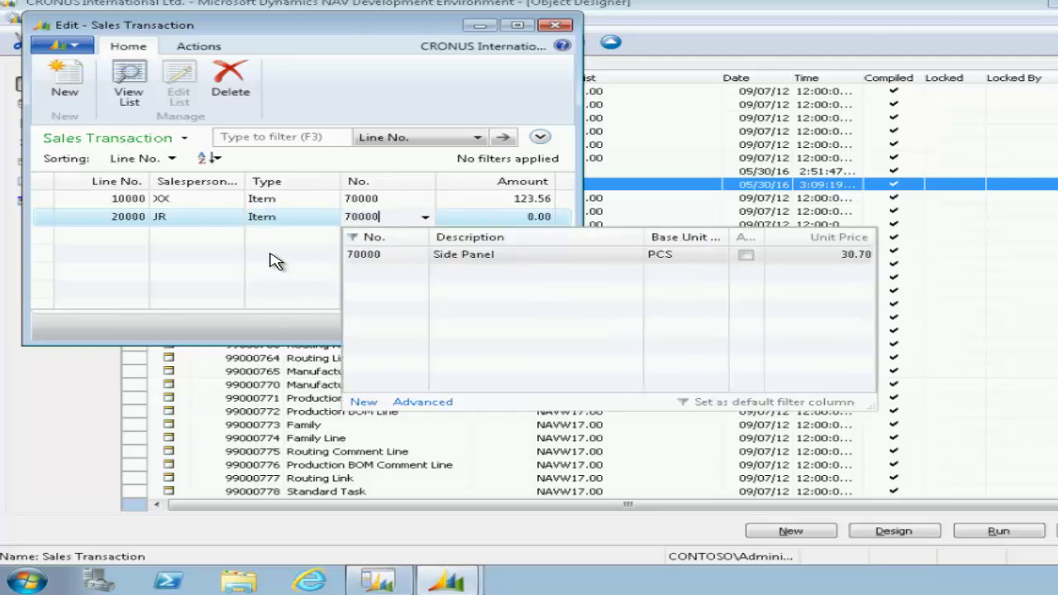
pyautogui.click(376, 258)
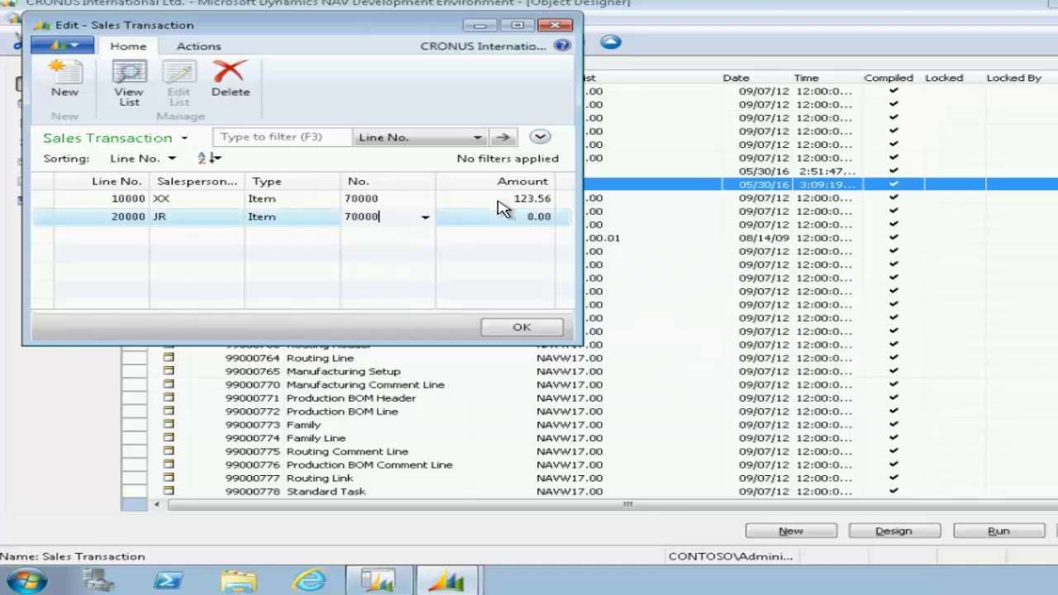
pyautogui.click(514, 220)
pyautogui.moveTo(523, 214); pyautogui.dragTo(584, 216)
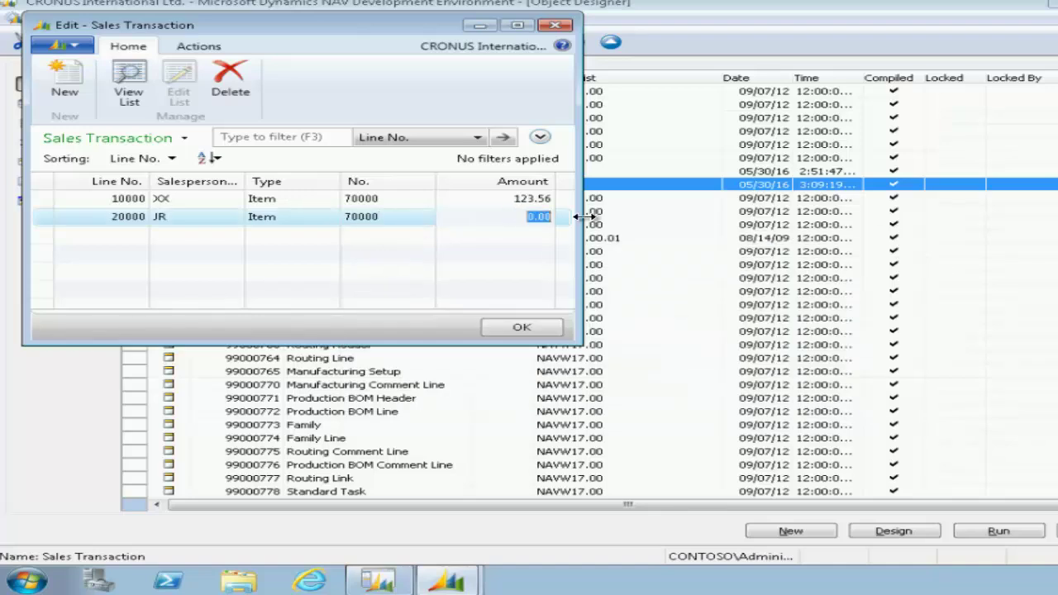
pyautogui.write('234.97')
pyautogui.press('Return')
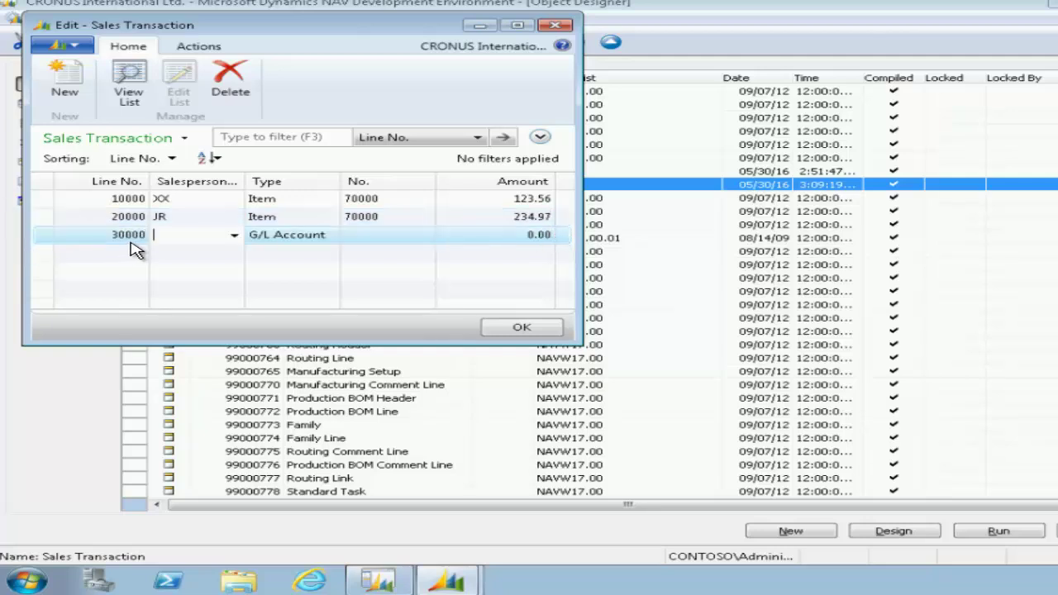
# Give sales transaction line 30000 the salesperson code XX and Type Item
pyautogui.write('xx')
pyautogui.press('Return')
pyautogui.write('i')
pyautogui.press('Return')
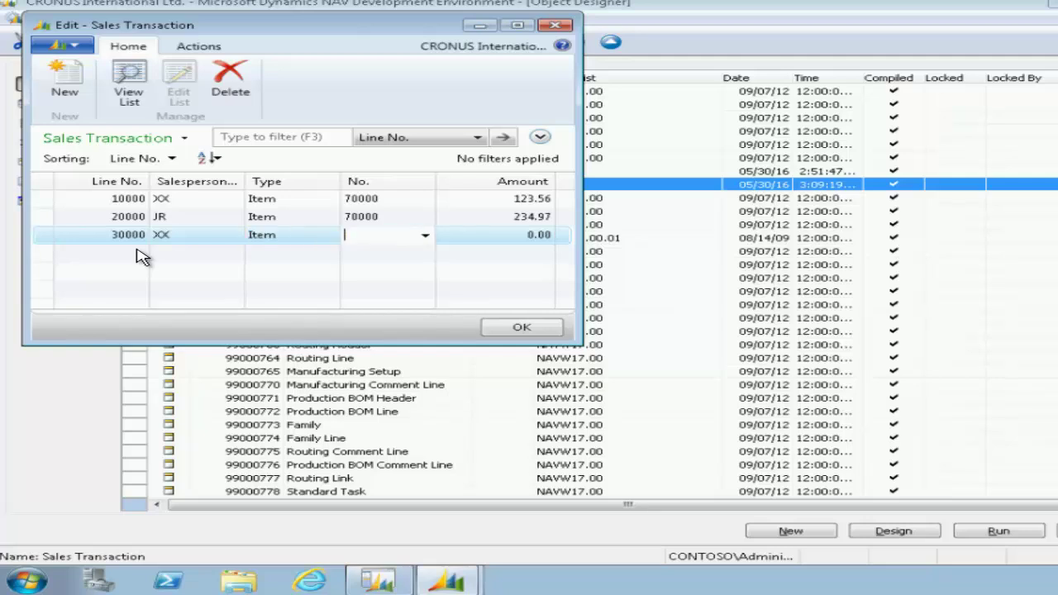
# Choose item 70010 as line 30000's No., enter an Amount of 90.99 and close the Sales Transaction list
pyautogui.write('70010')
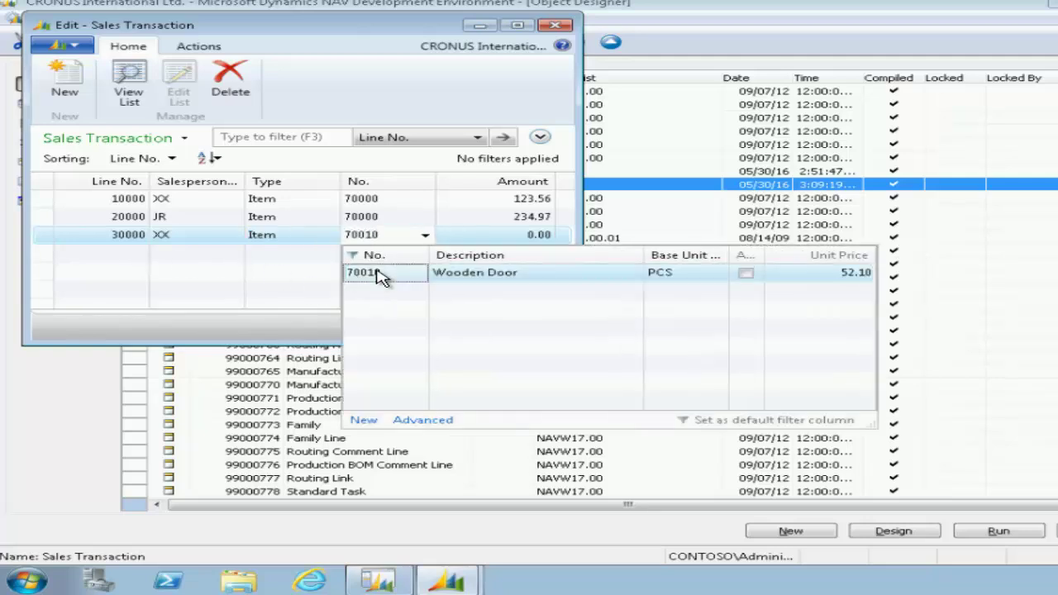
pyautogui.click(380, 277)
pyautogui.press('Return')
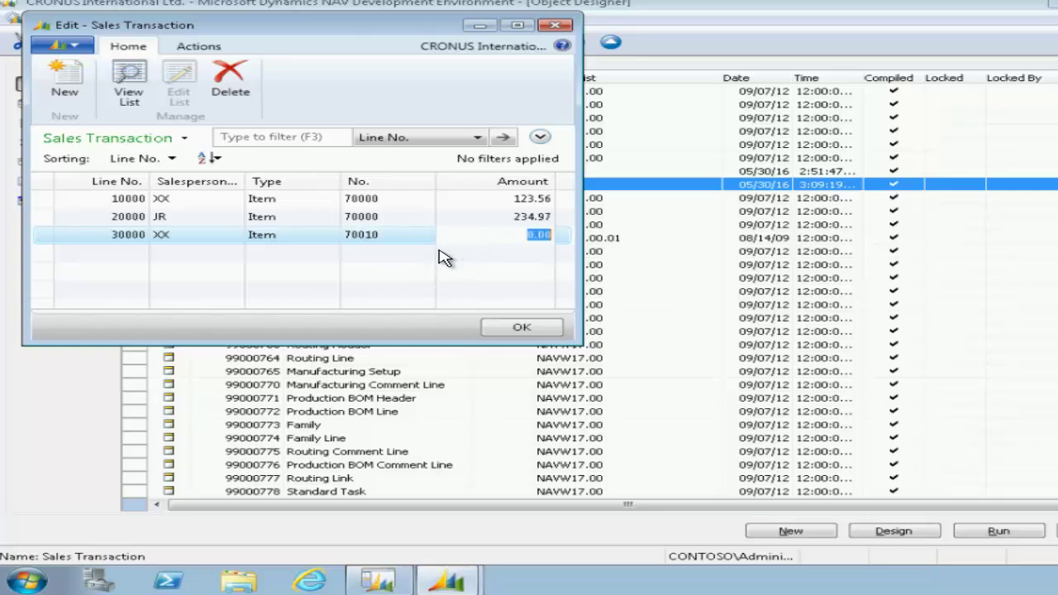
pyautogui.write('90.99')
pyautogui.press('Return')
pyautogui.click(521, 327)
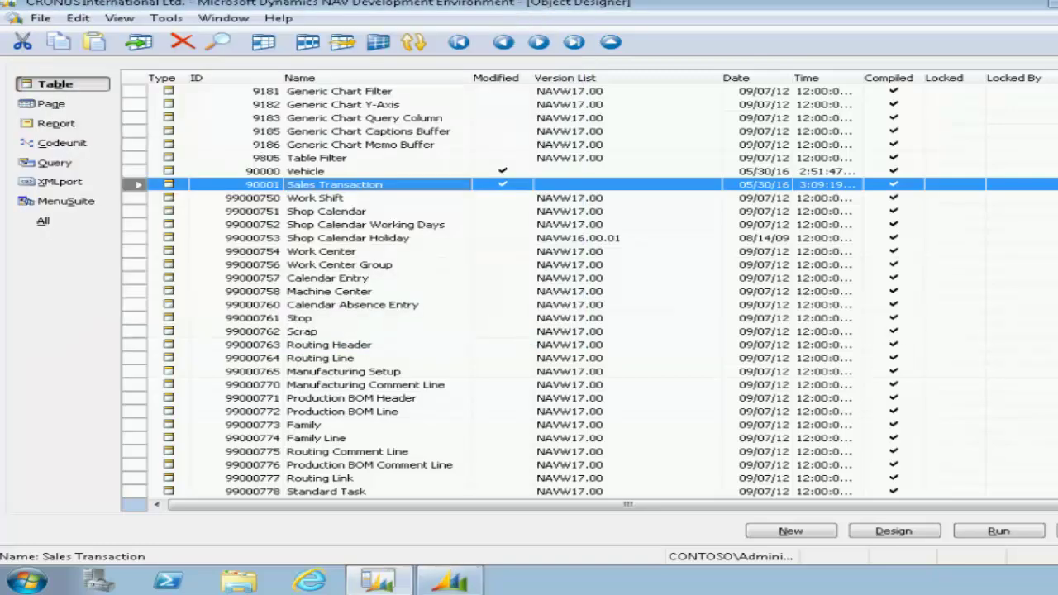
# Run table 13 Salesperson/Purchaser and enlarge its window to show all salesperson records
pyautogui.hotkey('ctrl', 'Home')
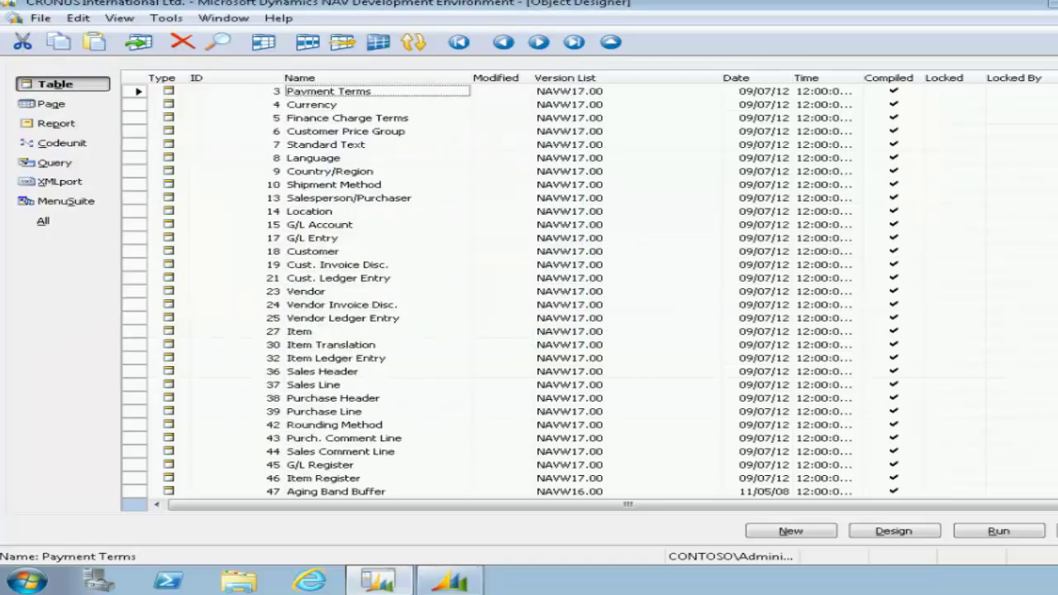
pyautogui.click(290, 200)
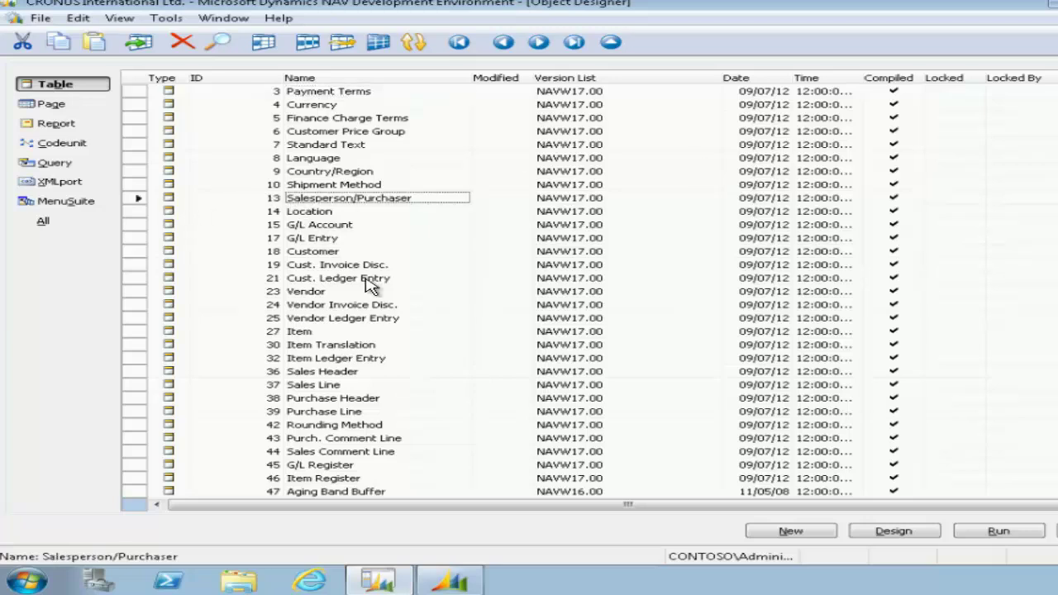
pyautogui.click(1000, 532)
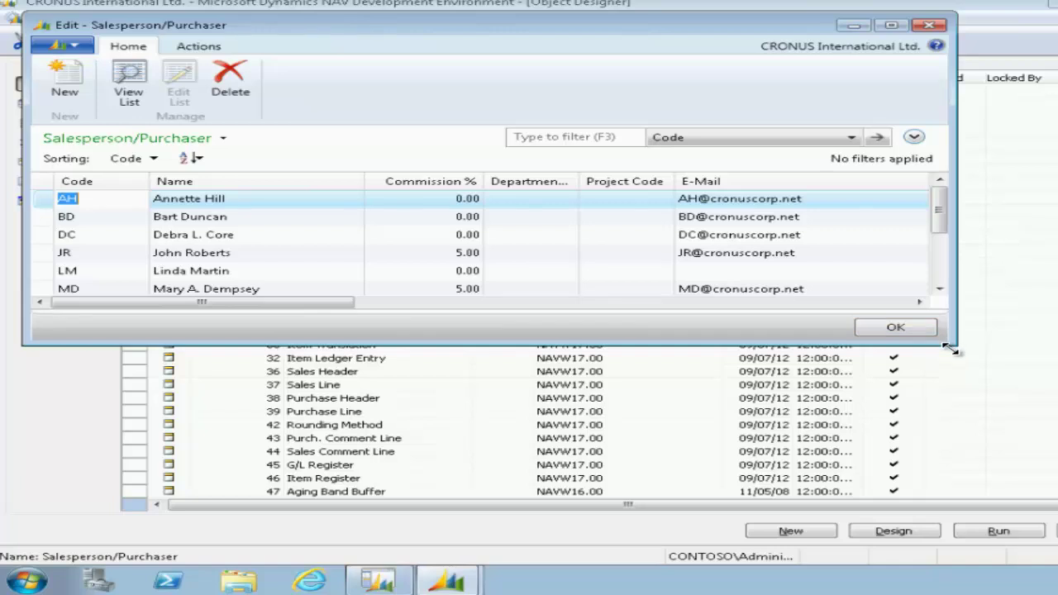
pyautogui.moveTo(951, 349); pyautogui.dragTo(1028, 496)
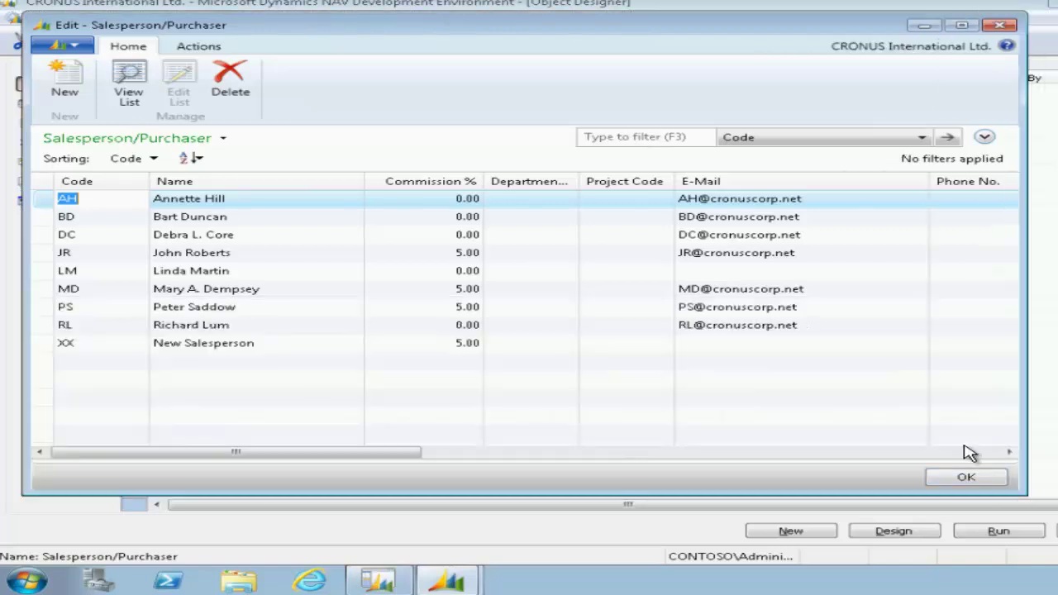
# Change the code of the New Salesperson record to YY and confirm the rename
pyautogui.click(191, 252)
pyautogui.click(188, 342)
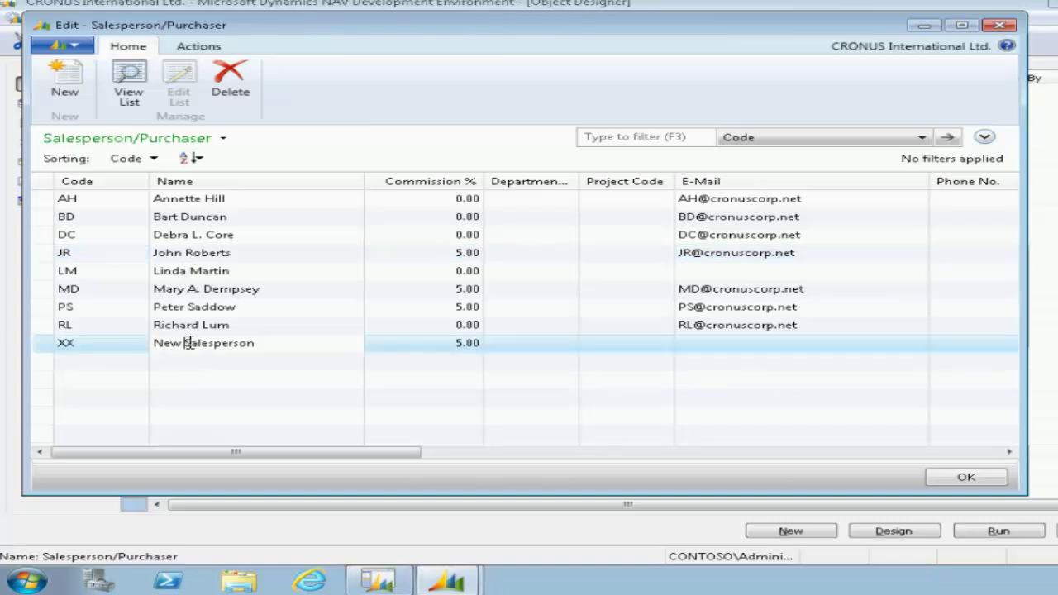
pyautogui.click(86, 346)
pyautogui.moveTo(70, 344); pyautogui.dragTo(33, 345)
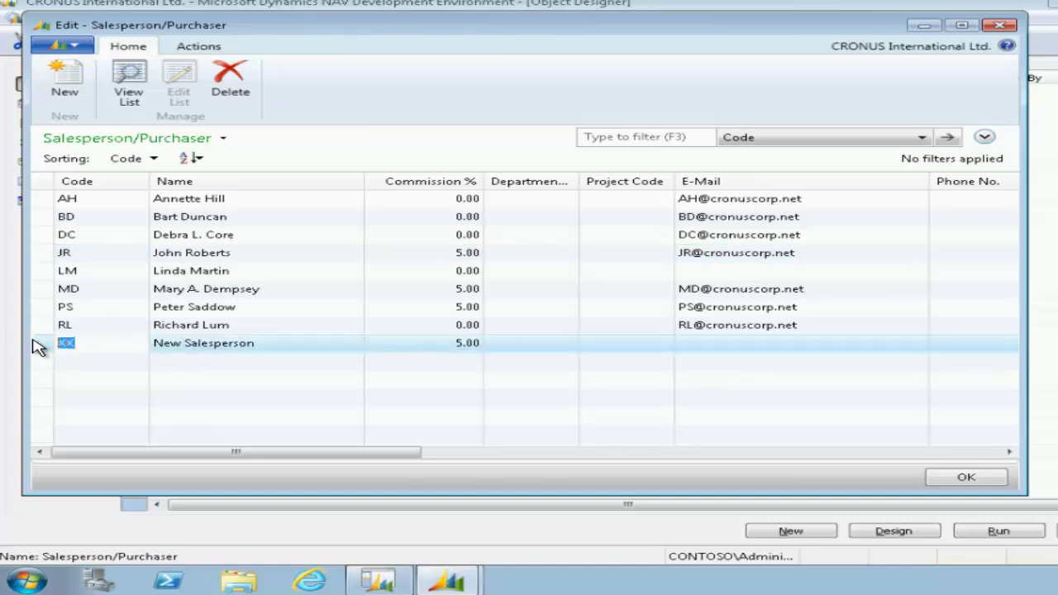
pyautogui.write('YY')
pyautogui.click(201, 365)
pyautogui.click(533, 279)
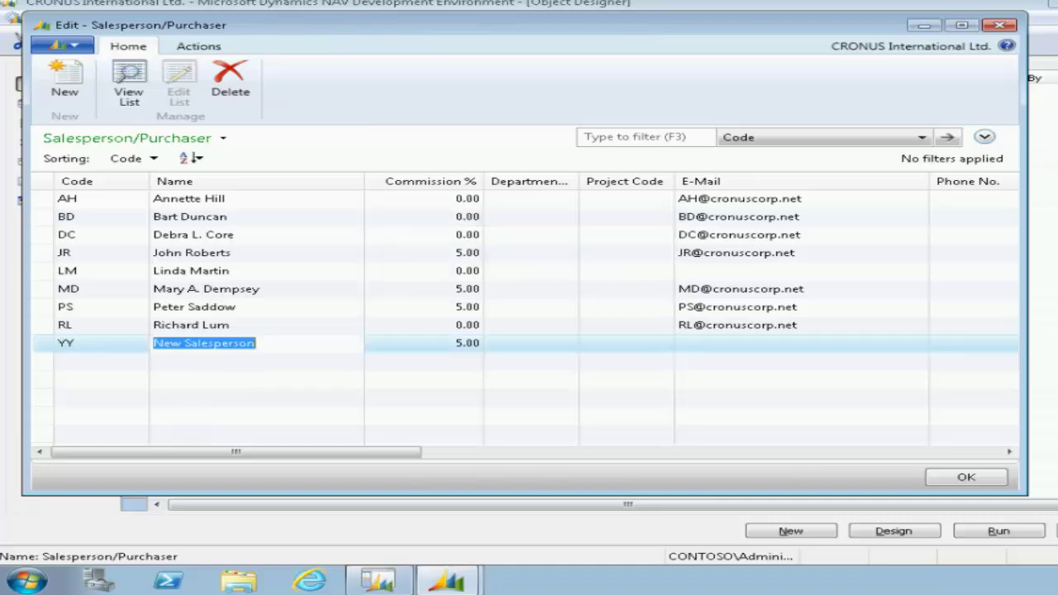
# Close the Salesperson/Purchaser list and run table 90001 Sales Transaction
pyautogui.click(998, 29)
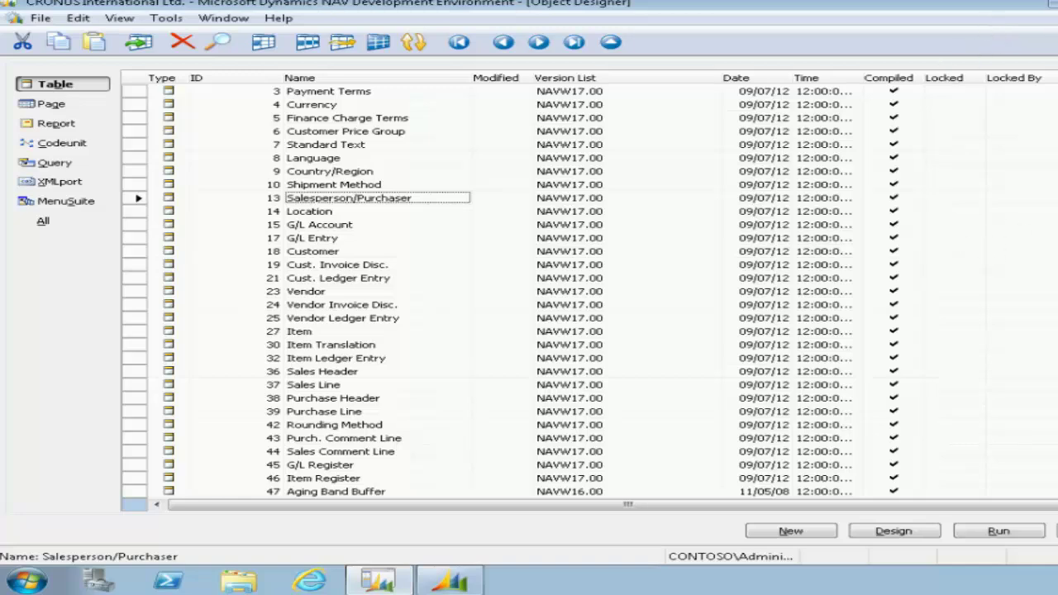
pyautogui.press('pagedown')
pyautogui.press('pagedown')
pyautogui.press('pagedown')
pyautogui.press('pagedown')
pyautogui.press('pagedown')
pyautogui.press('pagedown')
pyautogui.press('pagedown')
pyautogui.press('pagedown')
pyautogui.press('pagedown')
pyautogui.press('pagedown')
pyautogui.press('pagedown')
pyautogui.press('pagedown')
pyautogui.press('pagedown')
pyautogui.press('pagedown')
pyautogui.press('pagedown')
pyautogui.press('pagedown')
pyautogui.press('pagedown')
pyautogui.press('pagedown')
pyautogui.press('pagedown')
pyautogui.press('pagedown')
pyautogui.press('pageup')
pyautogui.press('pageup')
pyautogui.press('pageup')
pyautogui.press('pageup')
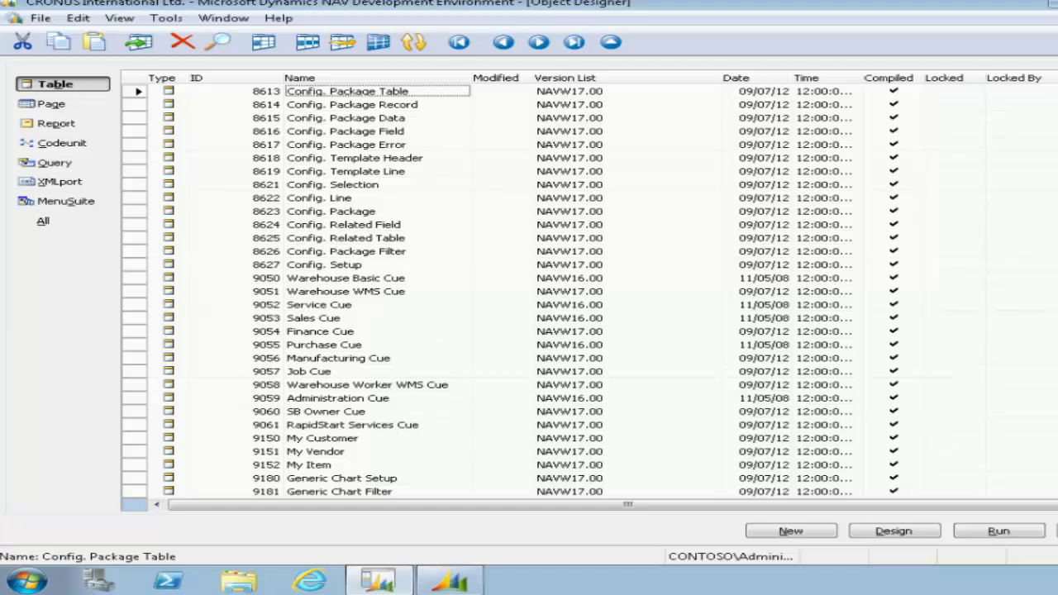
pyautogui.press('pagedown')
pyautogui.press('pagedown')
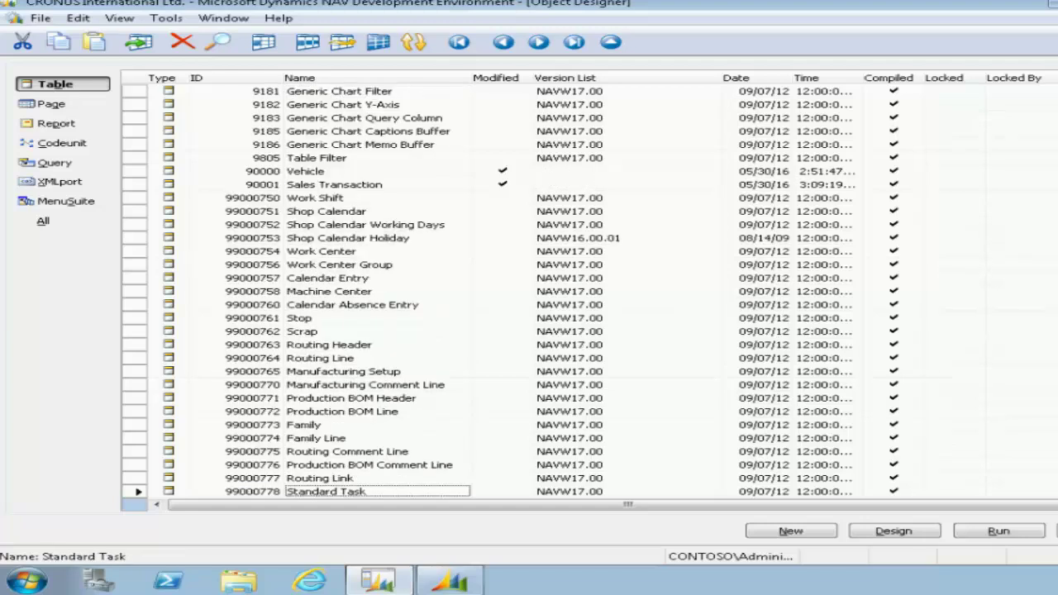
pyautogui.click(335, 188)
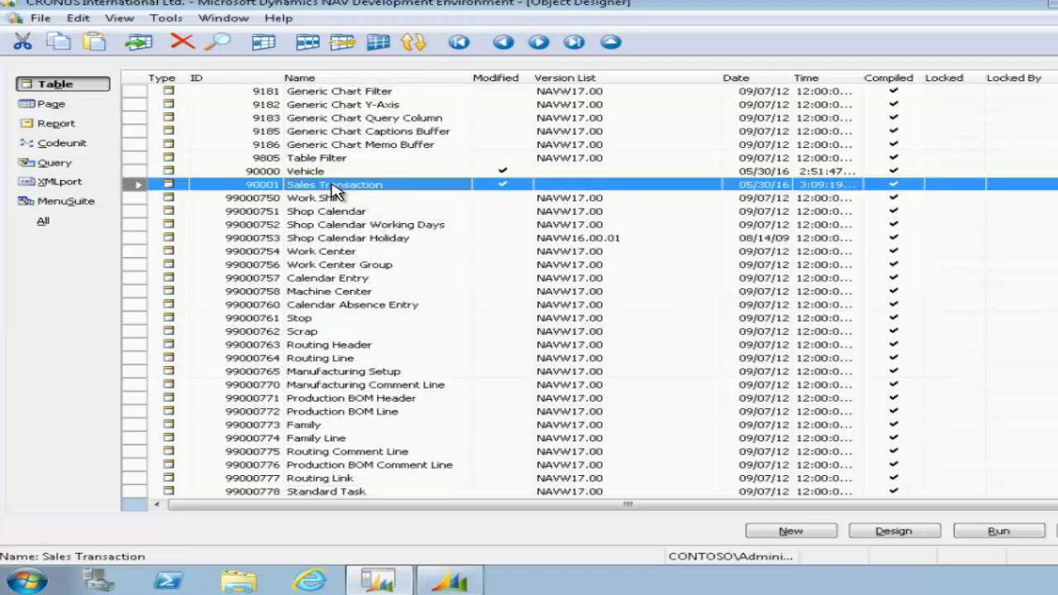
pyautogui.click(997, 531)
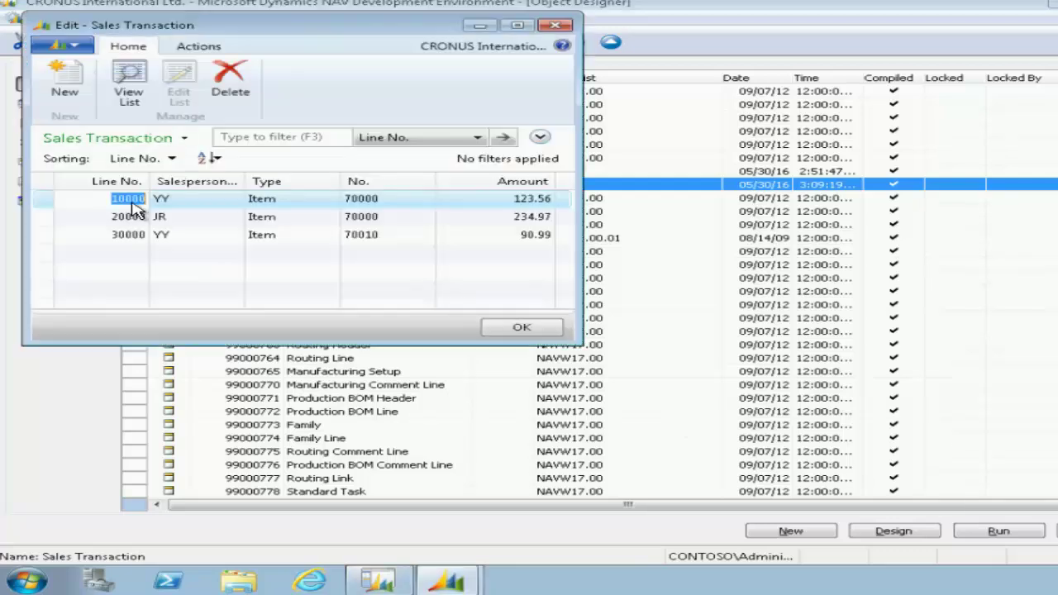
# Check the salesperson code on sales transaction line 10000 and close the list
pyautogui.click(186, 199)
pyautogui.doubleClick(163, 200)
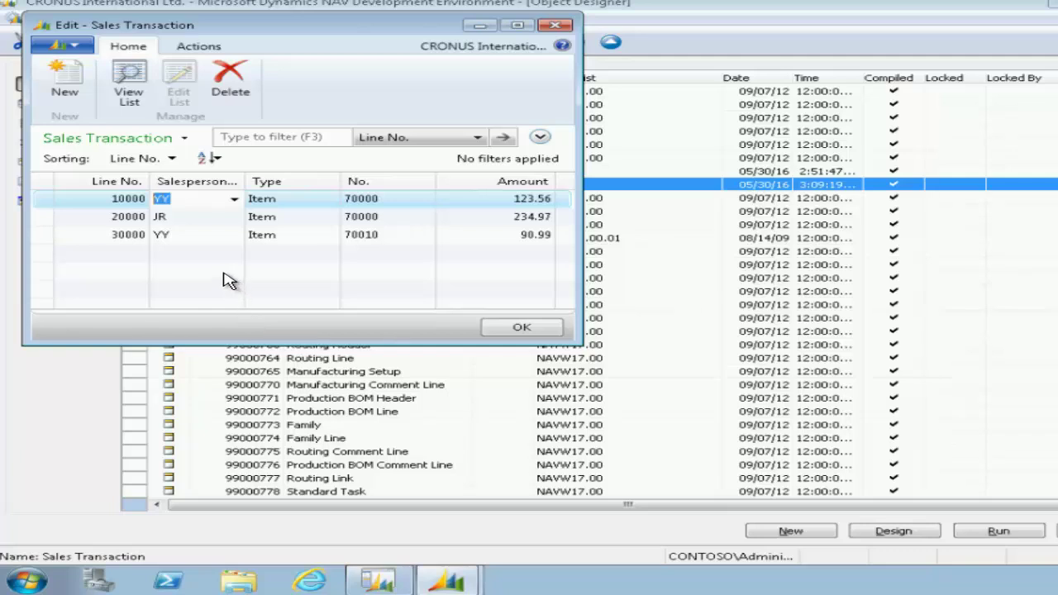
pyautogui.click(555, 25)
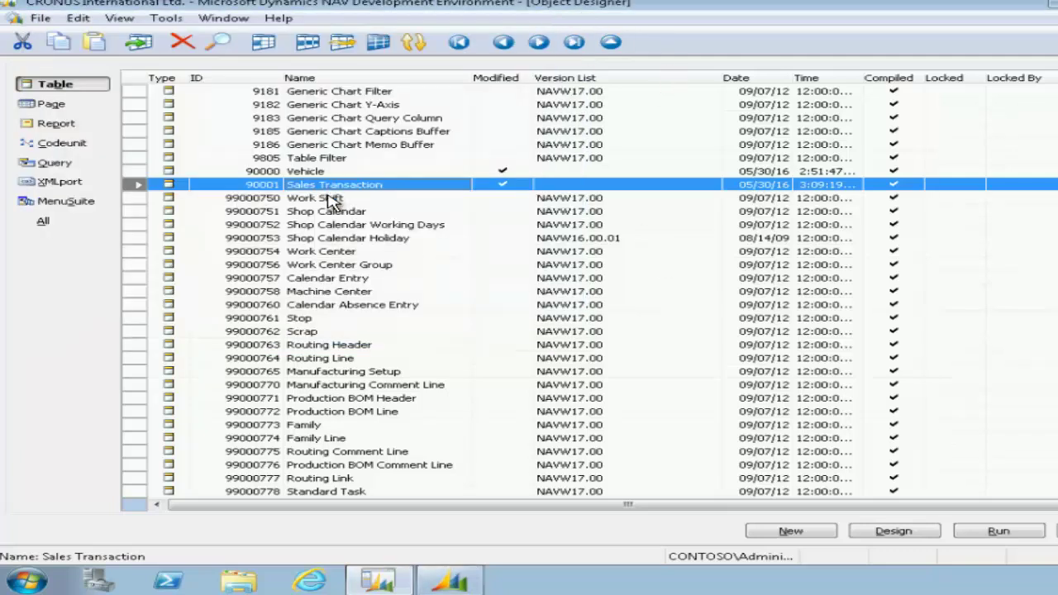
# Run table 90001 Sales Transaction again and delete lines 10000 through 30000, confirming the deletion
pyautogui.click(1023, 539)
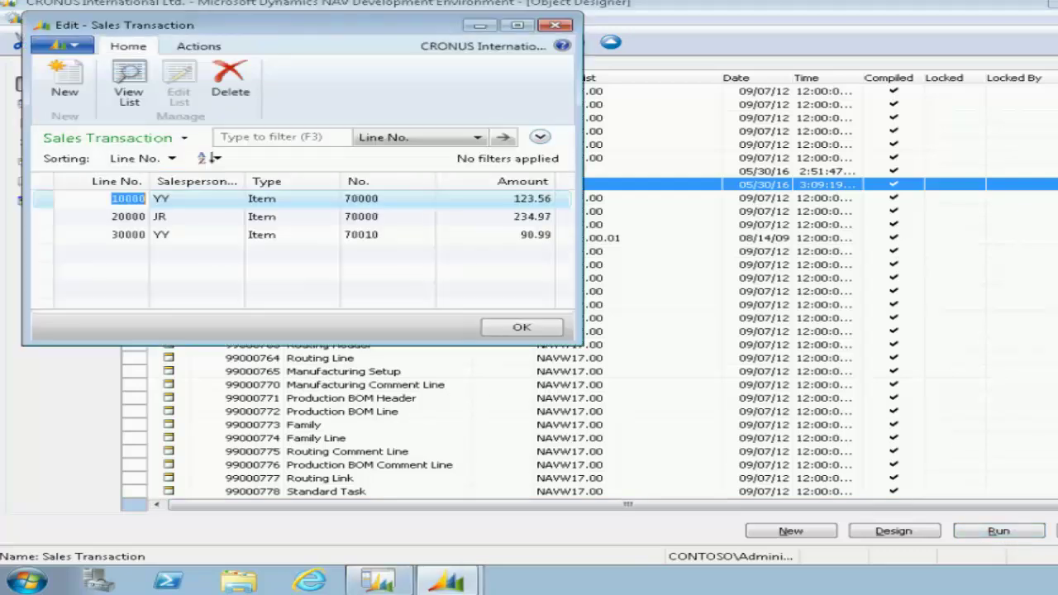
pyautogui.click(46, 200)
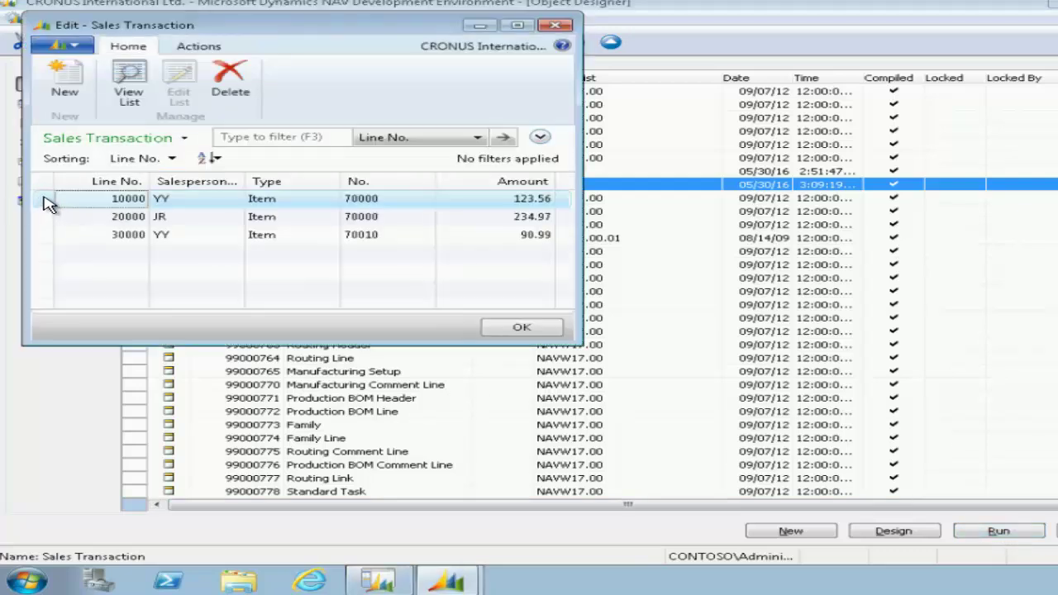
pyautogui.keyDown('shift'); pyautogui.click(44, 236); pyautogui.keyUp('shift')
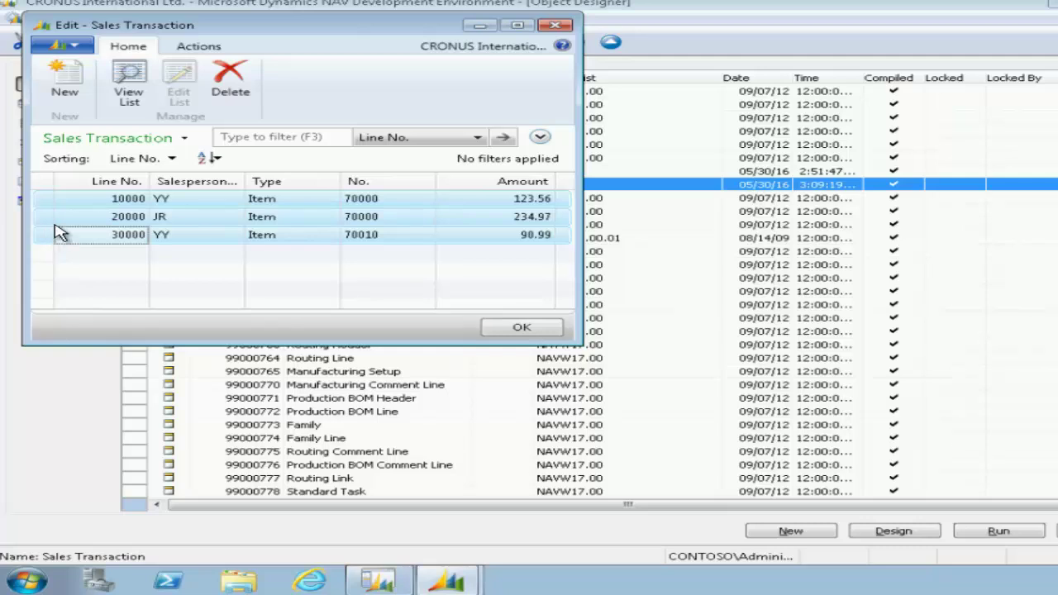
pyautogui.click(231, 91)
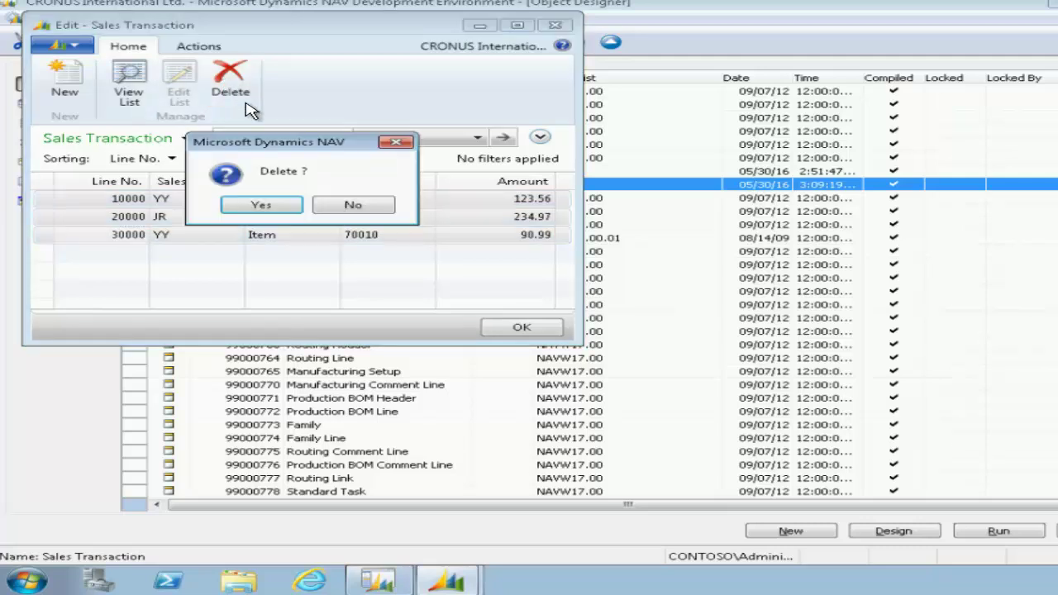
pyautogui.click(267, 207)
# Enter a new line with Line No. 10000 and choose salesperson code JR from the filtered lookup
pyautogui.write('1000')
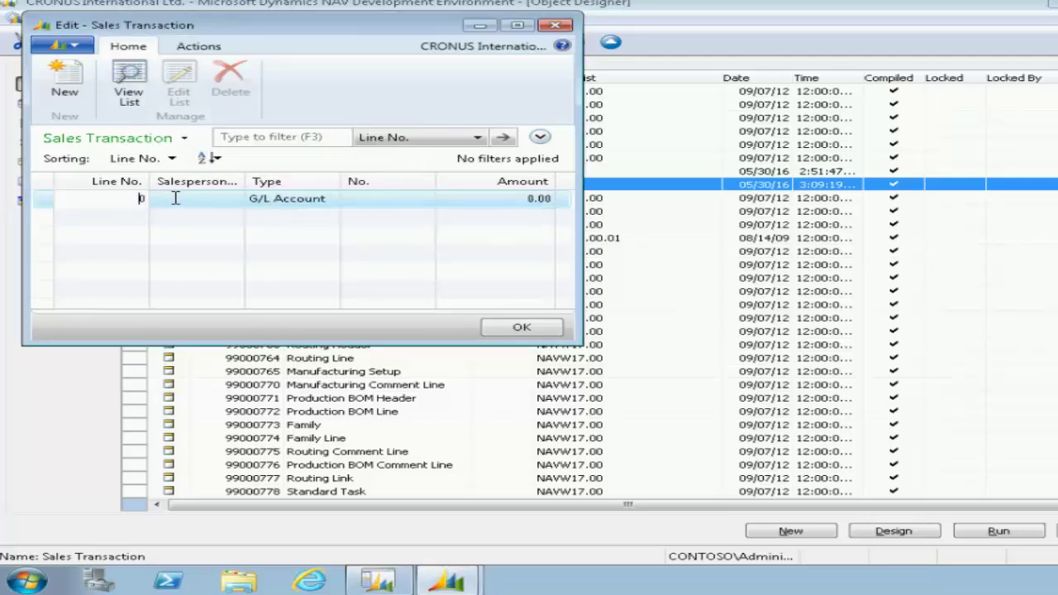
pyautogui.write('0')
pyautogui.press('Tab')
pyautogui.click(236, 201)
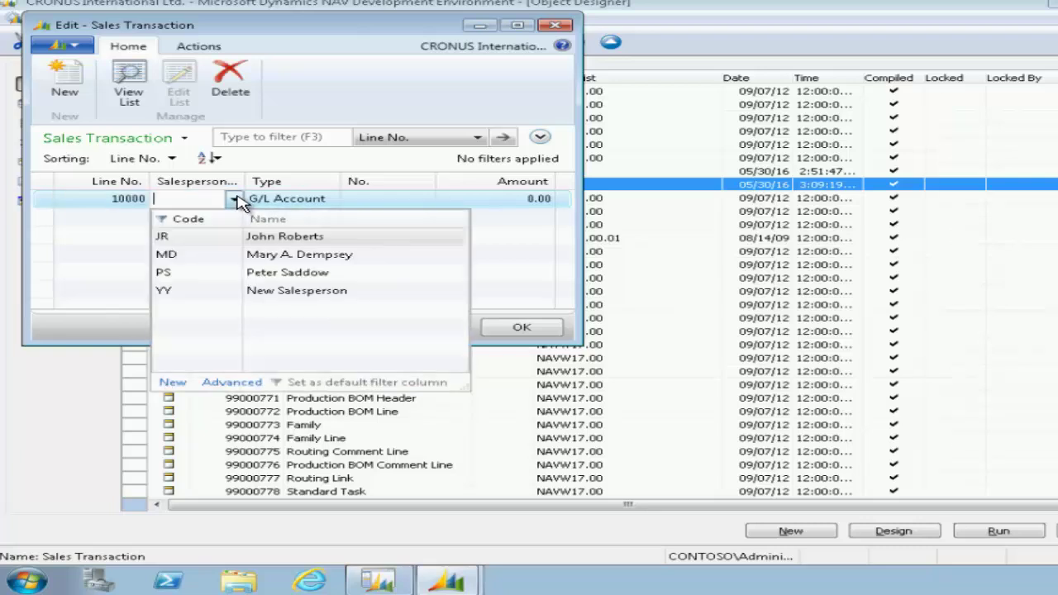
pyautogui.click(236, 201)
pyautogui.click(234, 200)
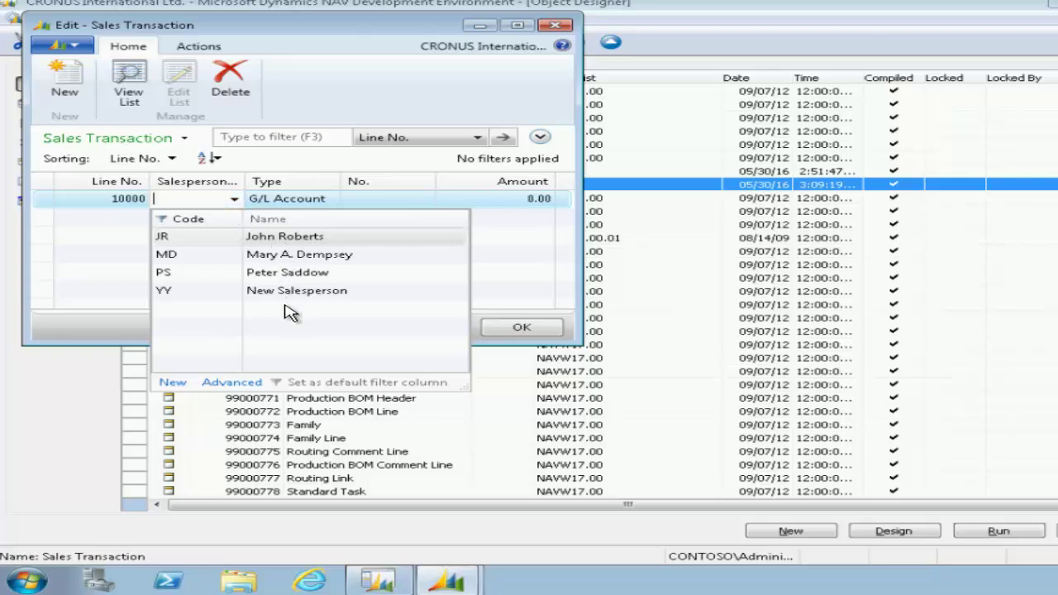
pyautogui.click(235, 201)
pyautogui.click(235, 201)
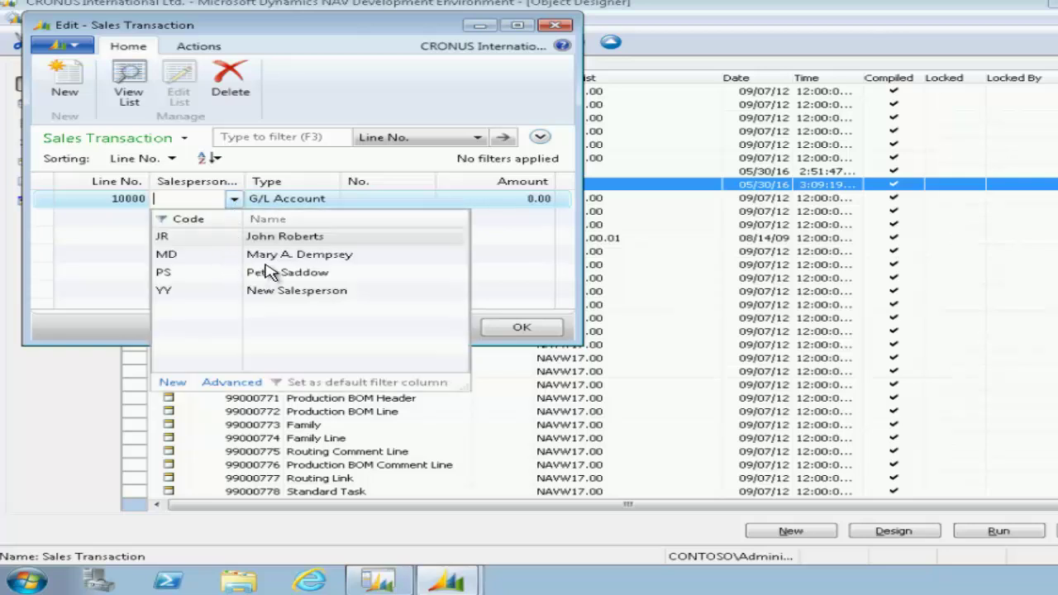
pyautogui.click(278, 241)
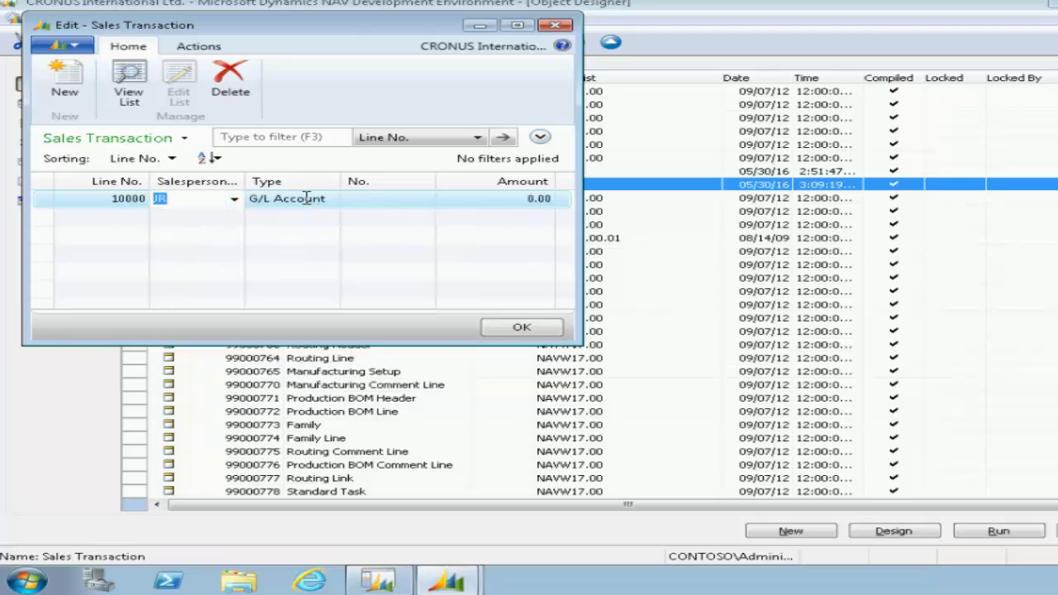
# Set line 10000's Type to Item and inspect the records offered for its No. without choosing one
pyautogui.click(313, 199)
pyautogui.click(331, 201)
pyautogui.click(283, 236)
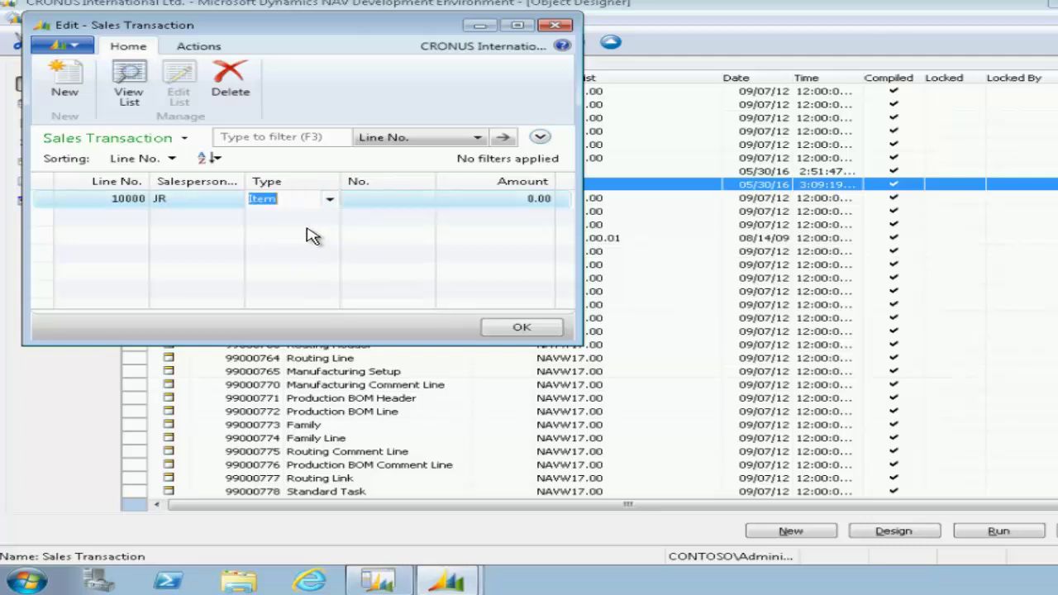
pyautogui.click(379, 195)
pyautogui.click(425, 201)
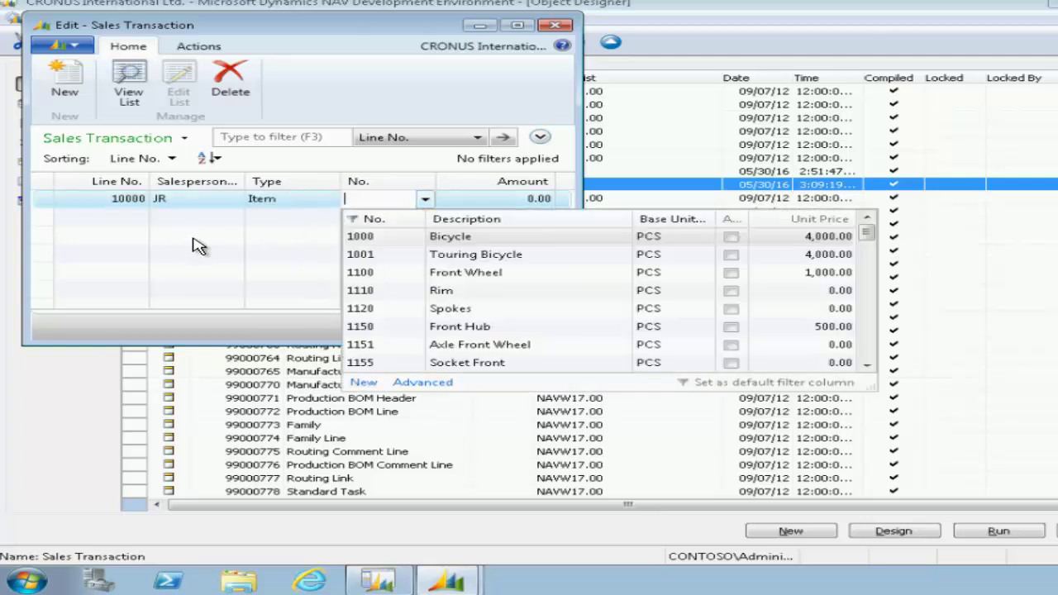
pyautogui.press('Escape')
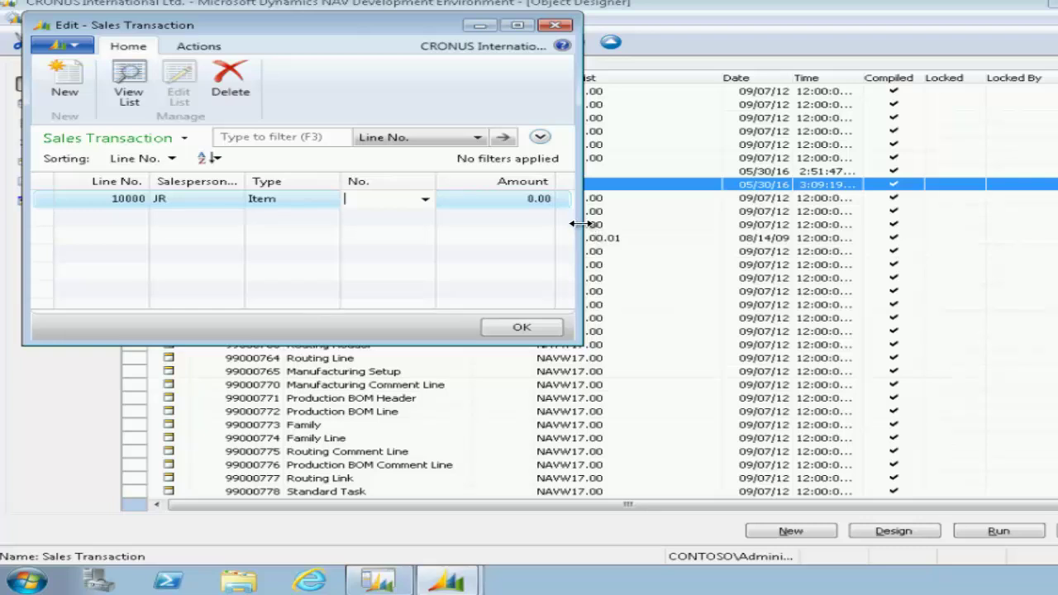
# Widen the Sales Transaction window, set line 10000's Type to Resource and inspect the No. lookup without choosing a record
pyautogui.moveTo(582, 224); pyautogui.dragTo(951, 252)
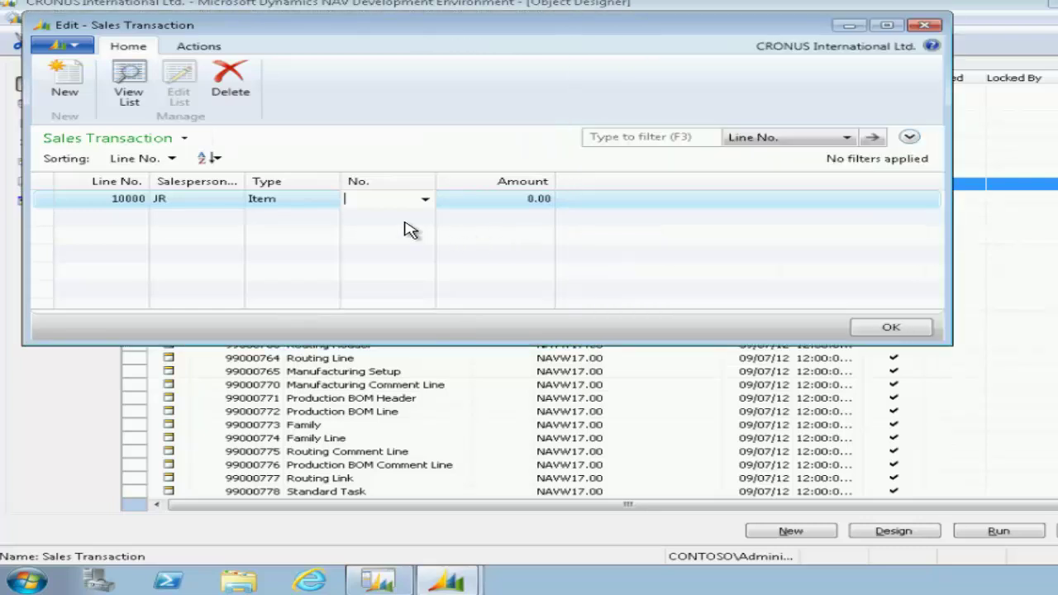
pyautogui.click(328, 205)
pyautogui.click(329, 199)
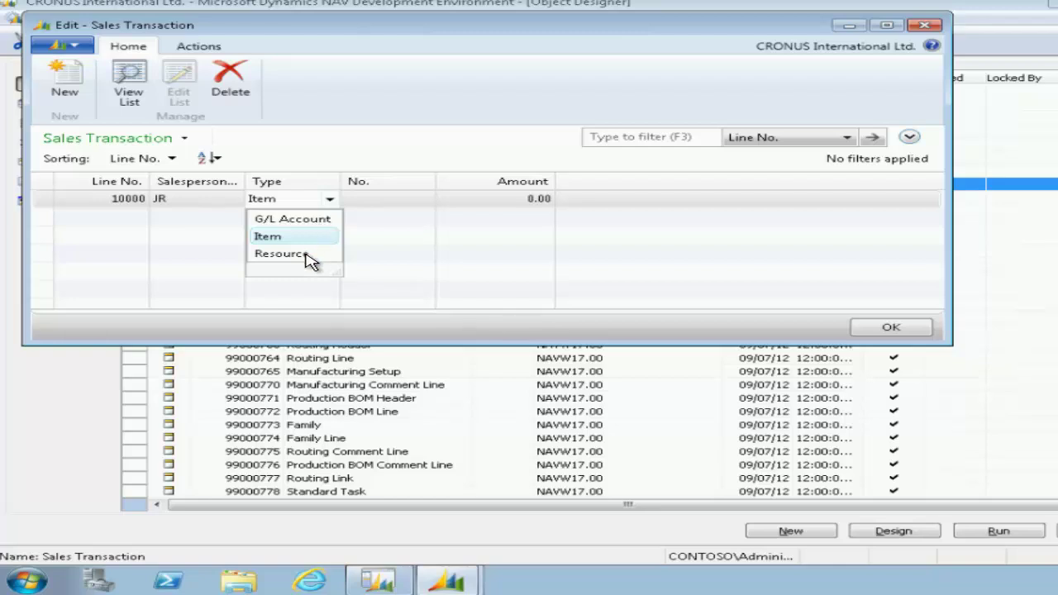
pyautogui.click(308, 260)
pyautogui.click(409, 201)
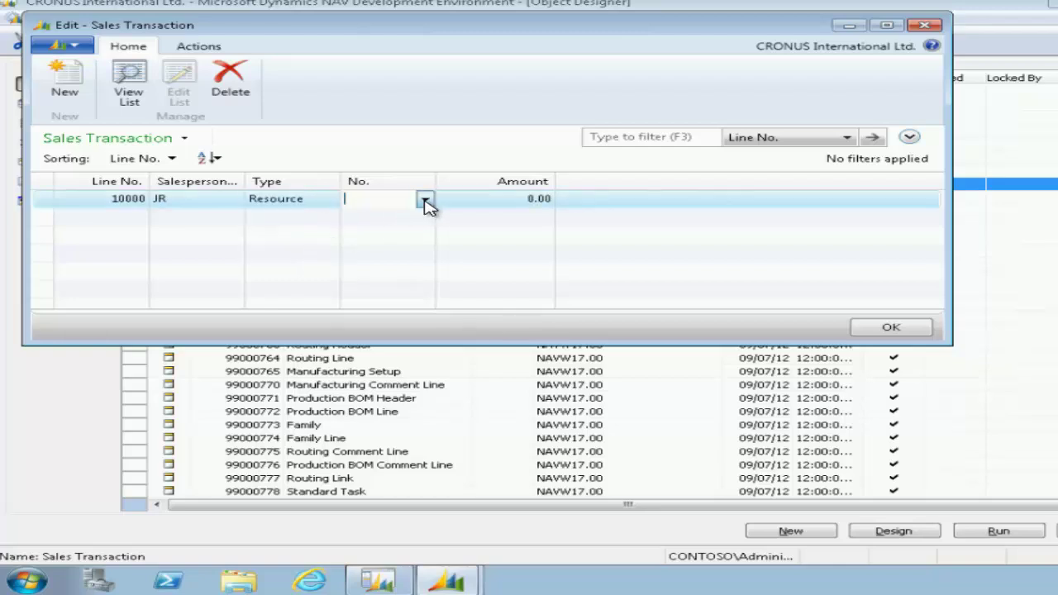
pyautogui.click(425, 202)
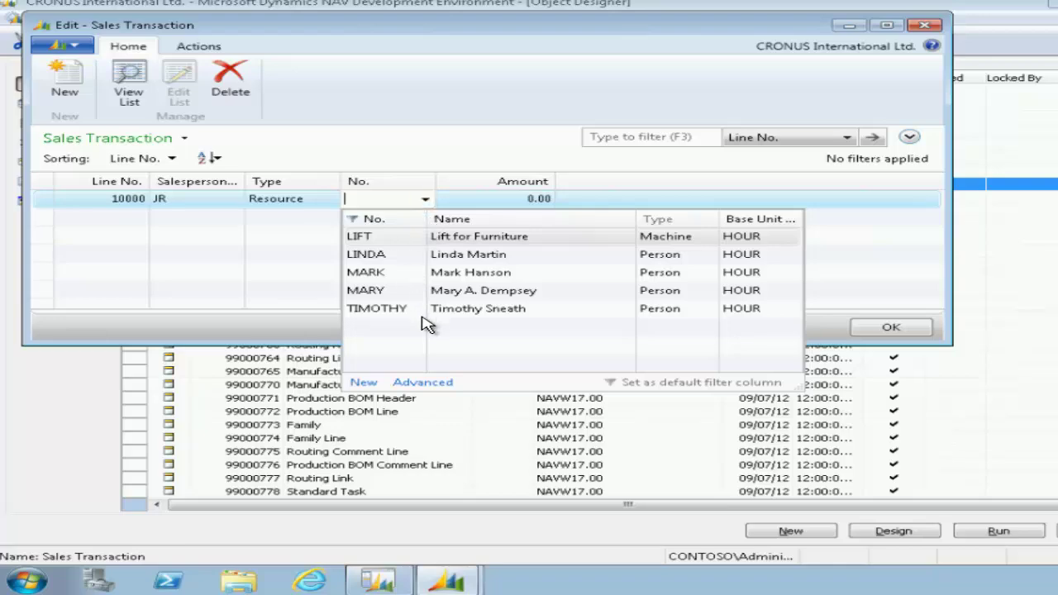
pyautogui.press('Escape')
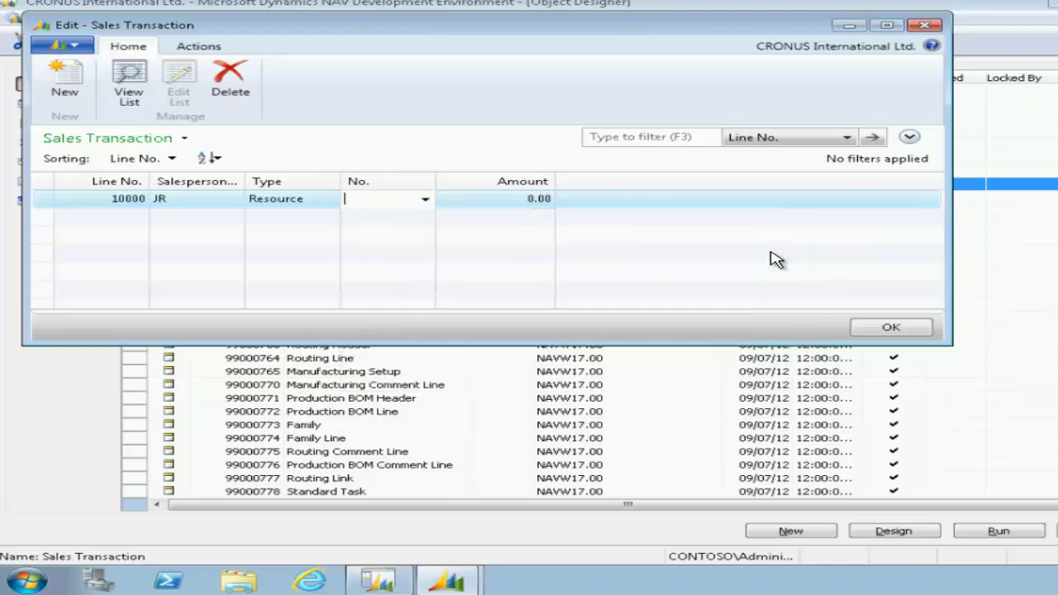
# Close the Sales Transaction list and minimize the Object Designer
pyautogui.click(891, 328)
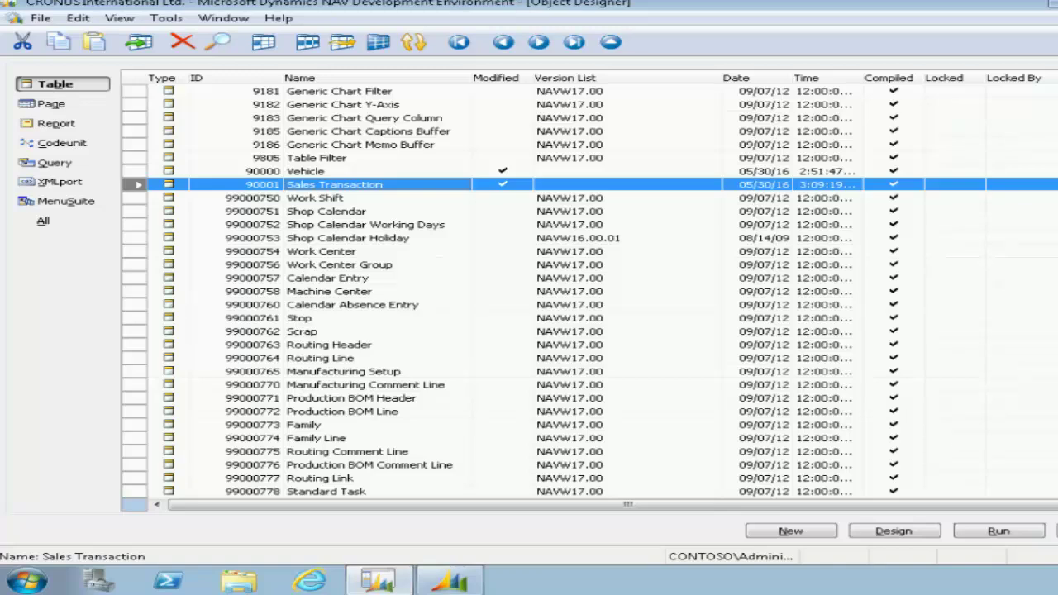
pyautogui.click(1057, 18)
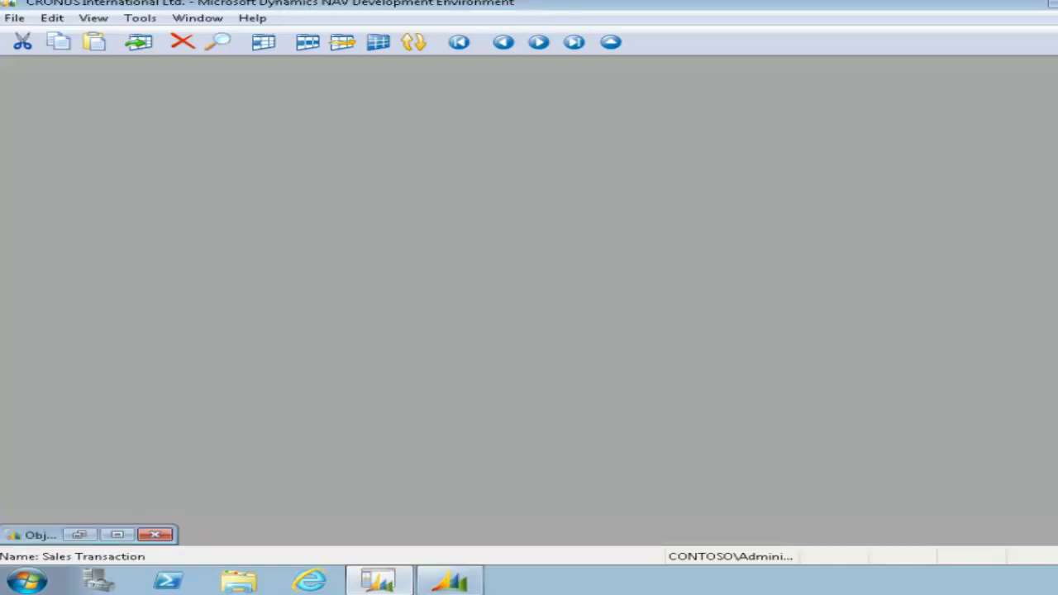
pyautogui.moveTo(446, 592)
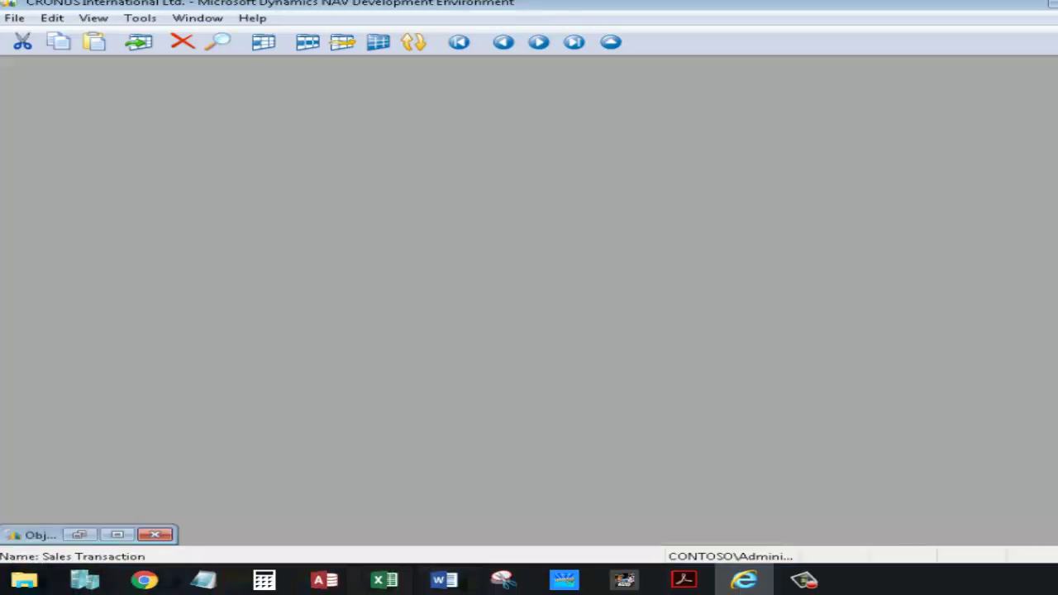